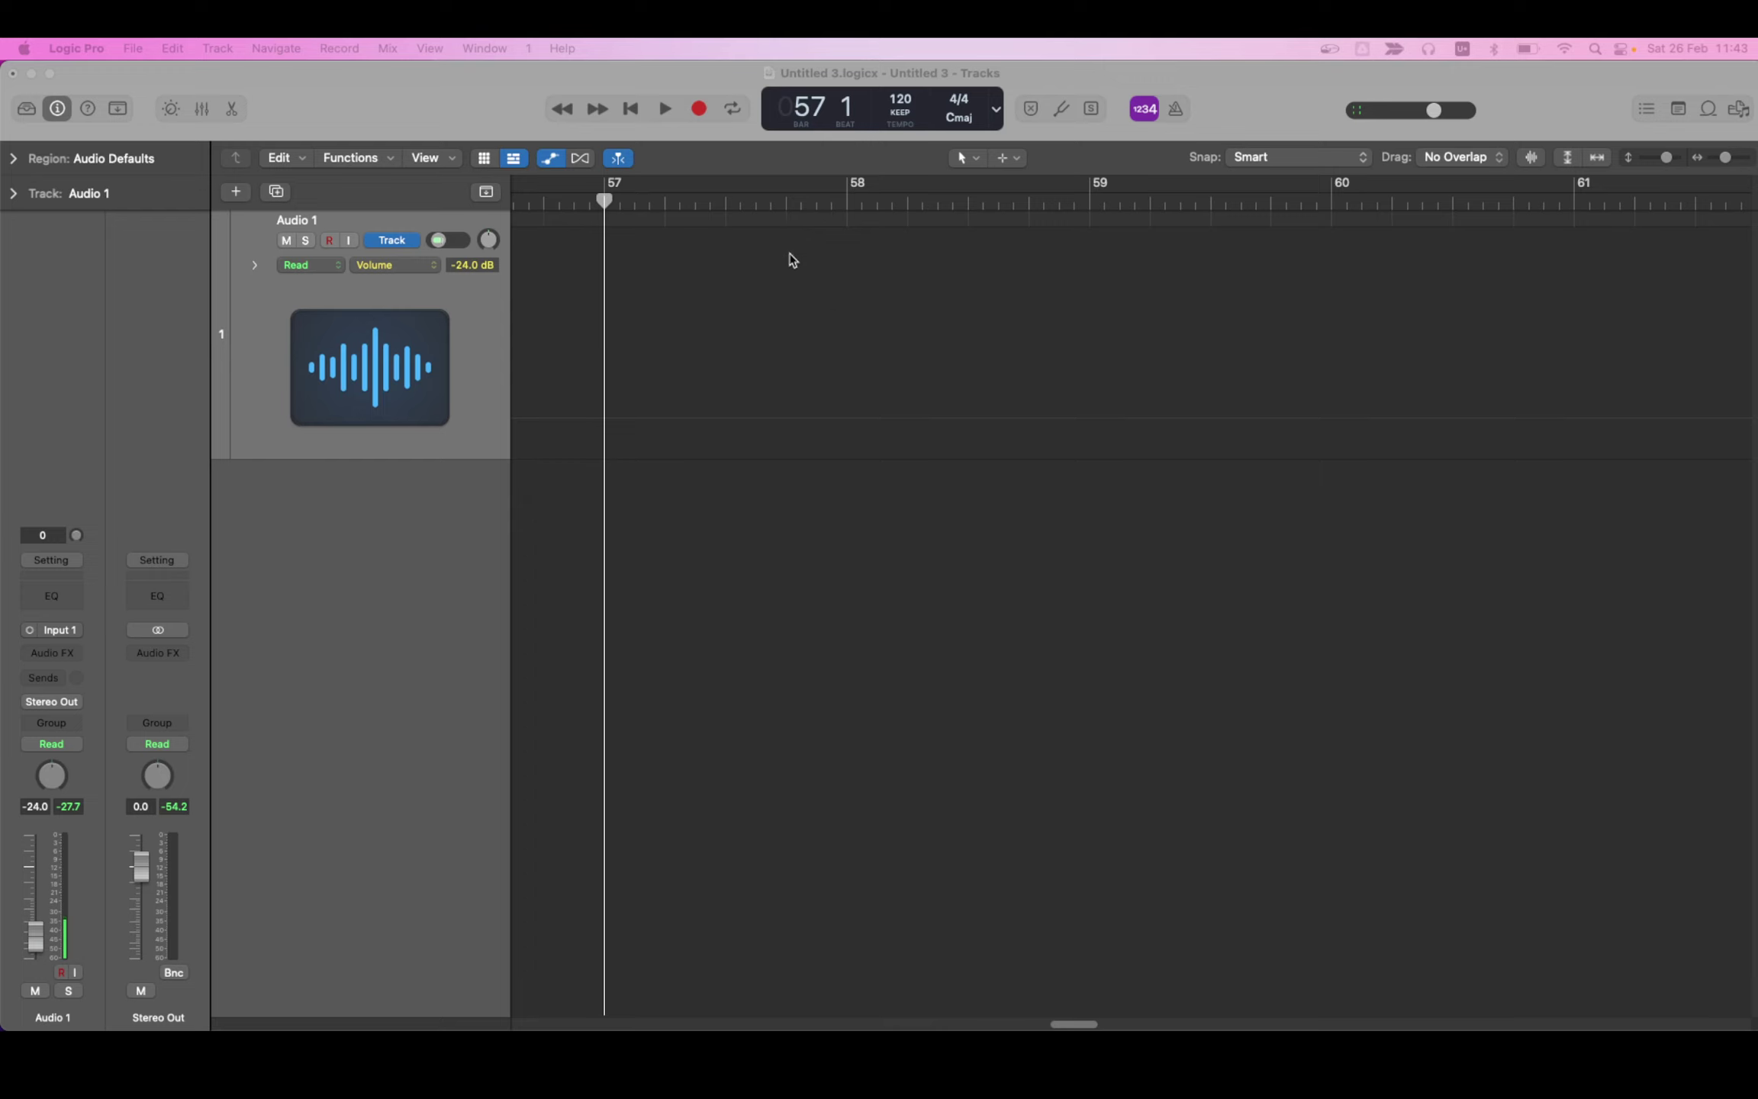
Add a -2.6 dB volume point on Audio 1 and move the playhead to bar 58
left_click(836, 318)
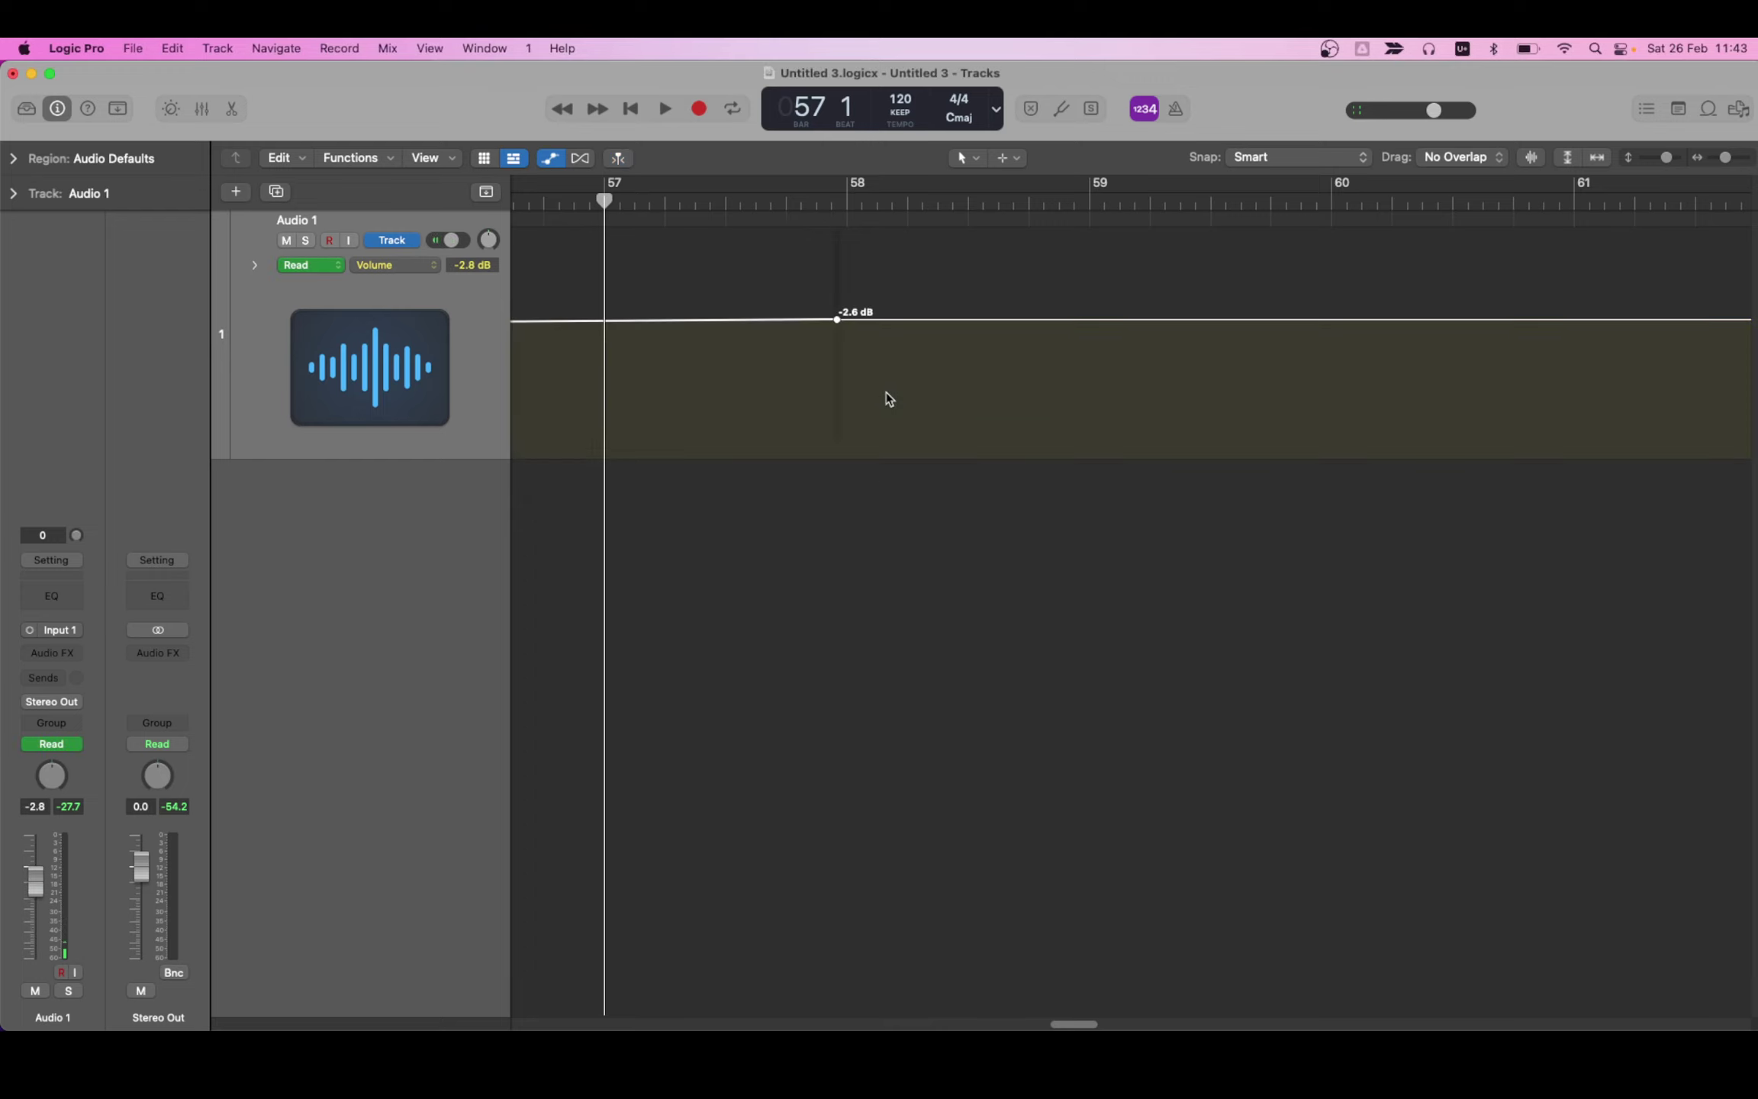
left_click(844, 204)
left_click_drag(844, 204, 829, 199)
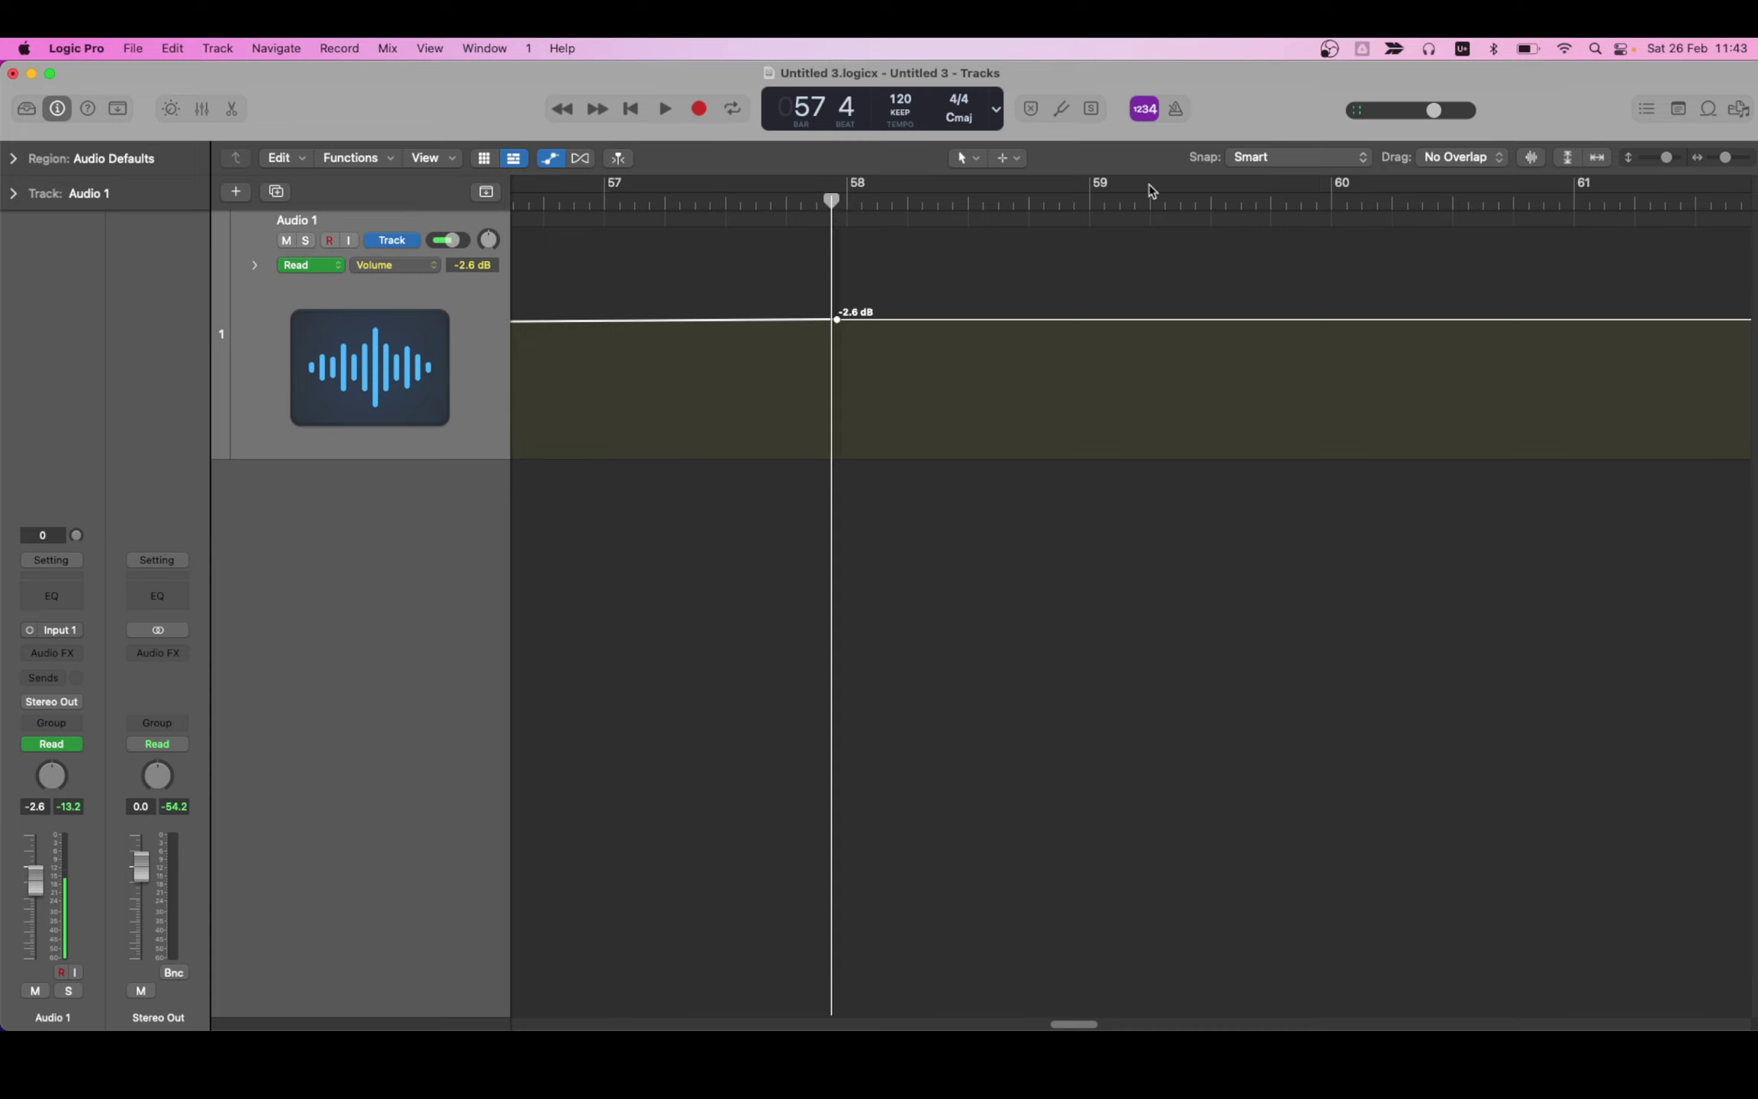
mouse_move(1244, 158)
key("period")
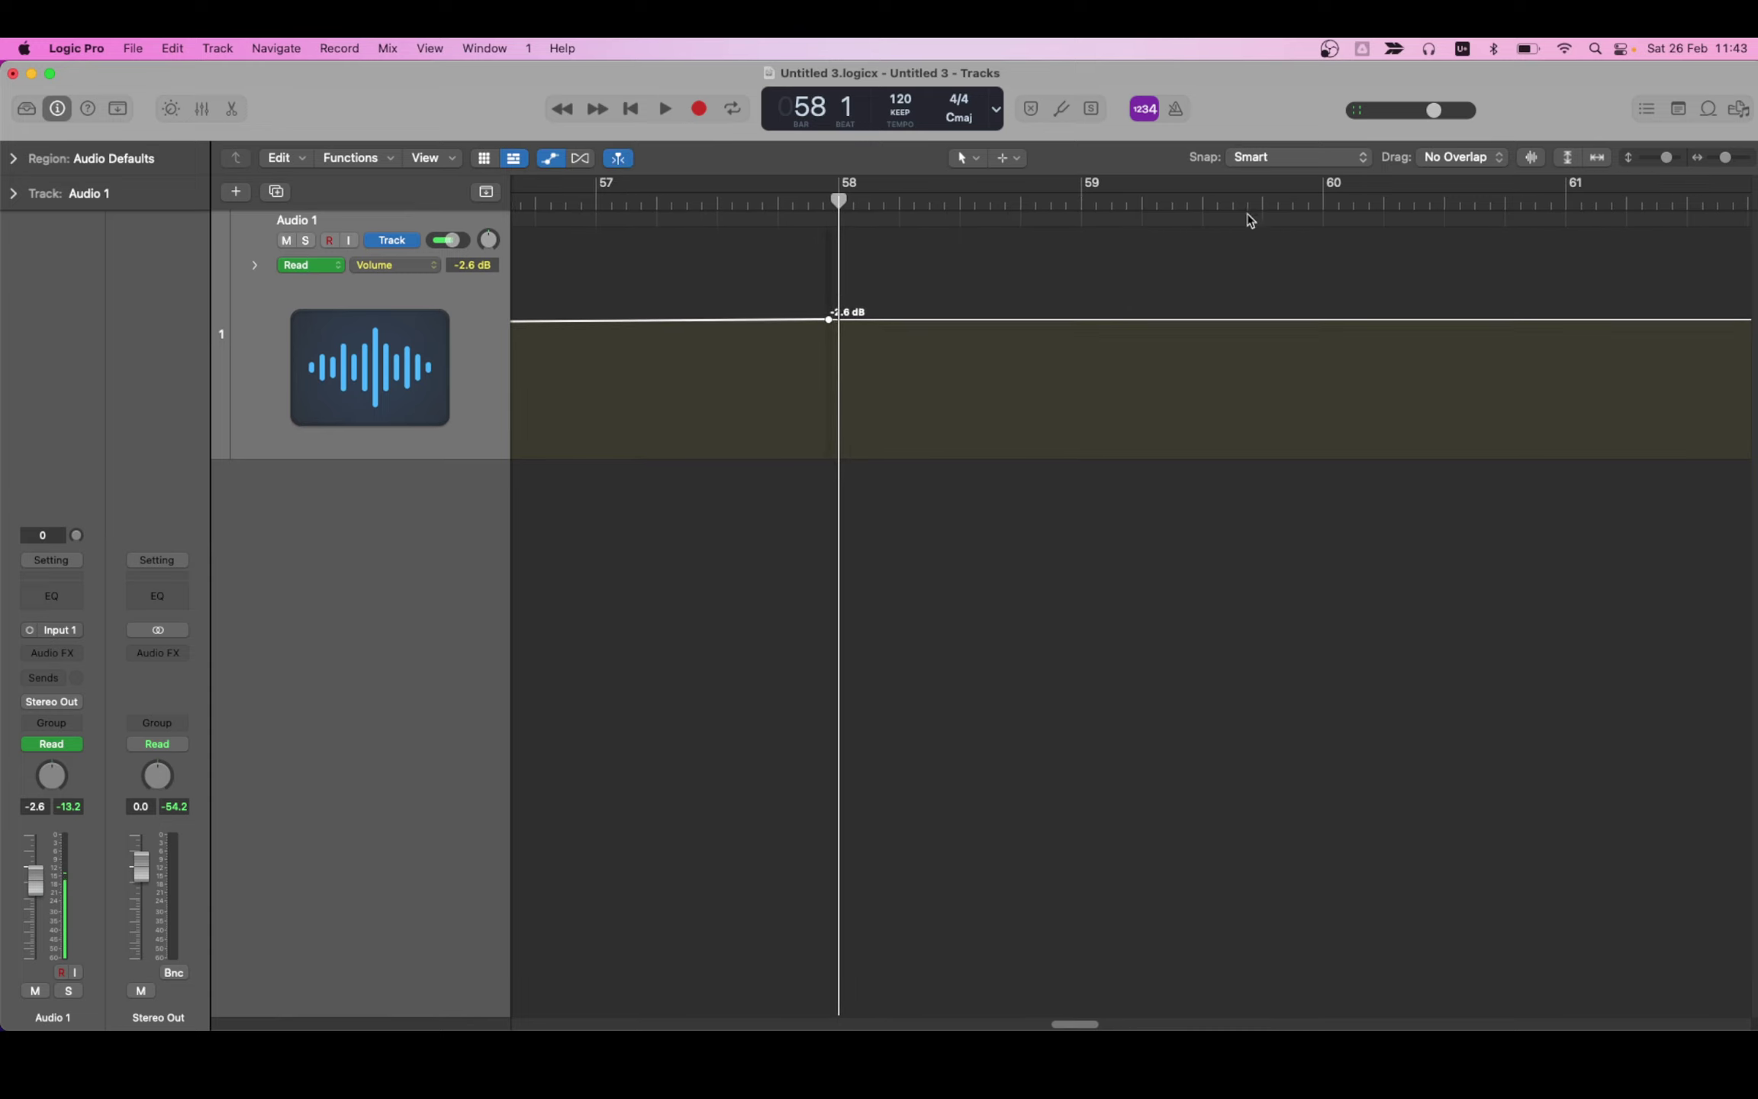
Set Snap Automation to 1/4 notes and shift the -2.6 dB point along the timeline
left_click(1343, 158)
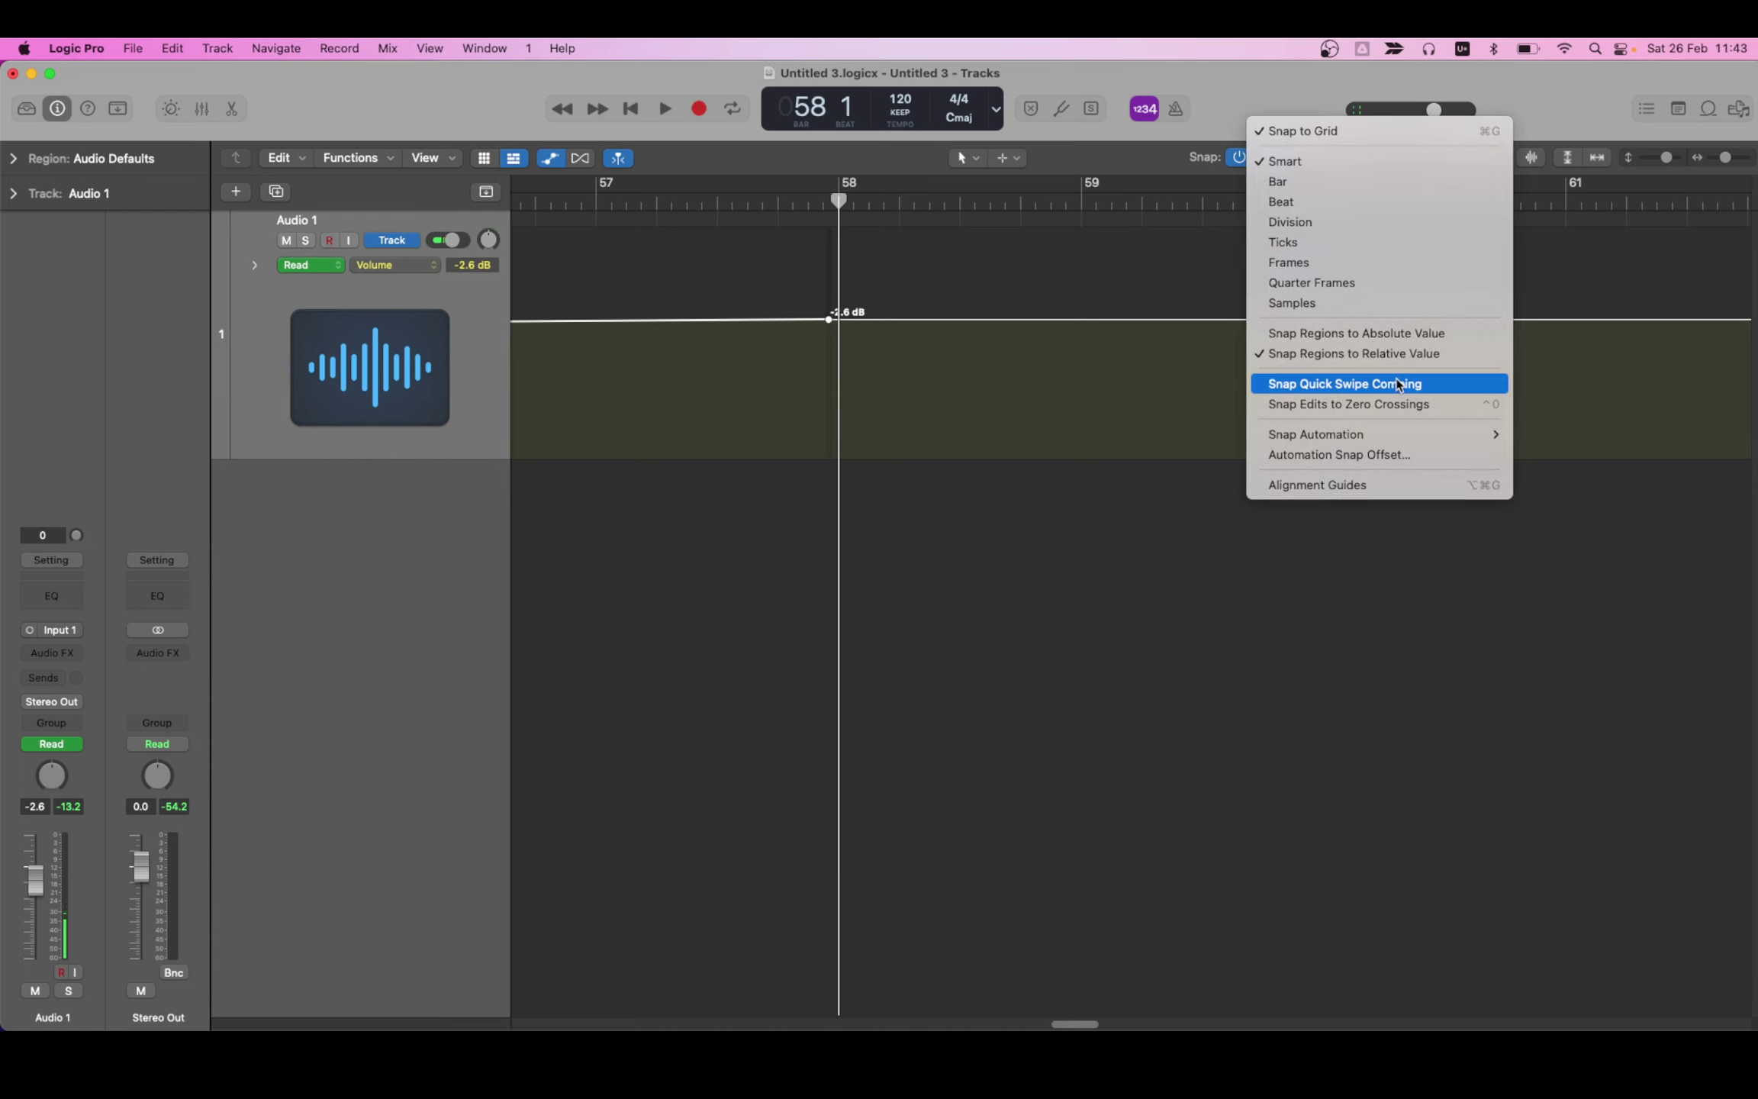
left_click(1314, 161)
left_click(1314, 160)
mouse_move(1286, 441)
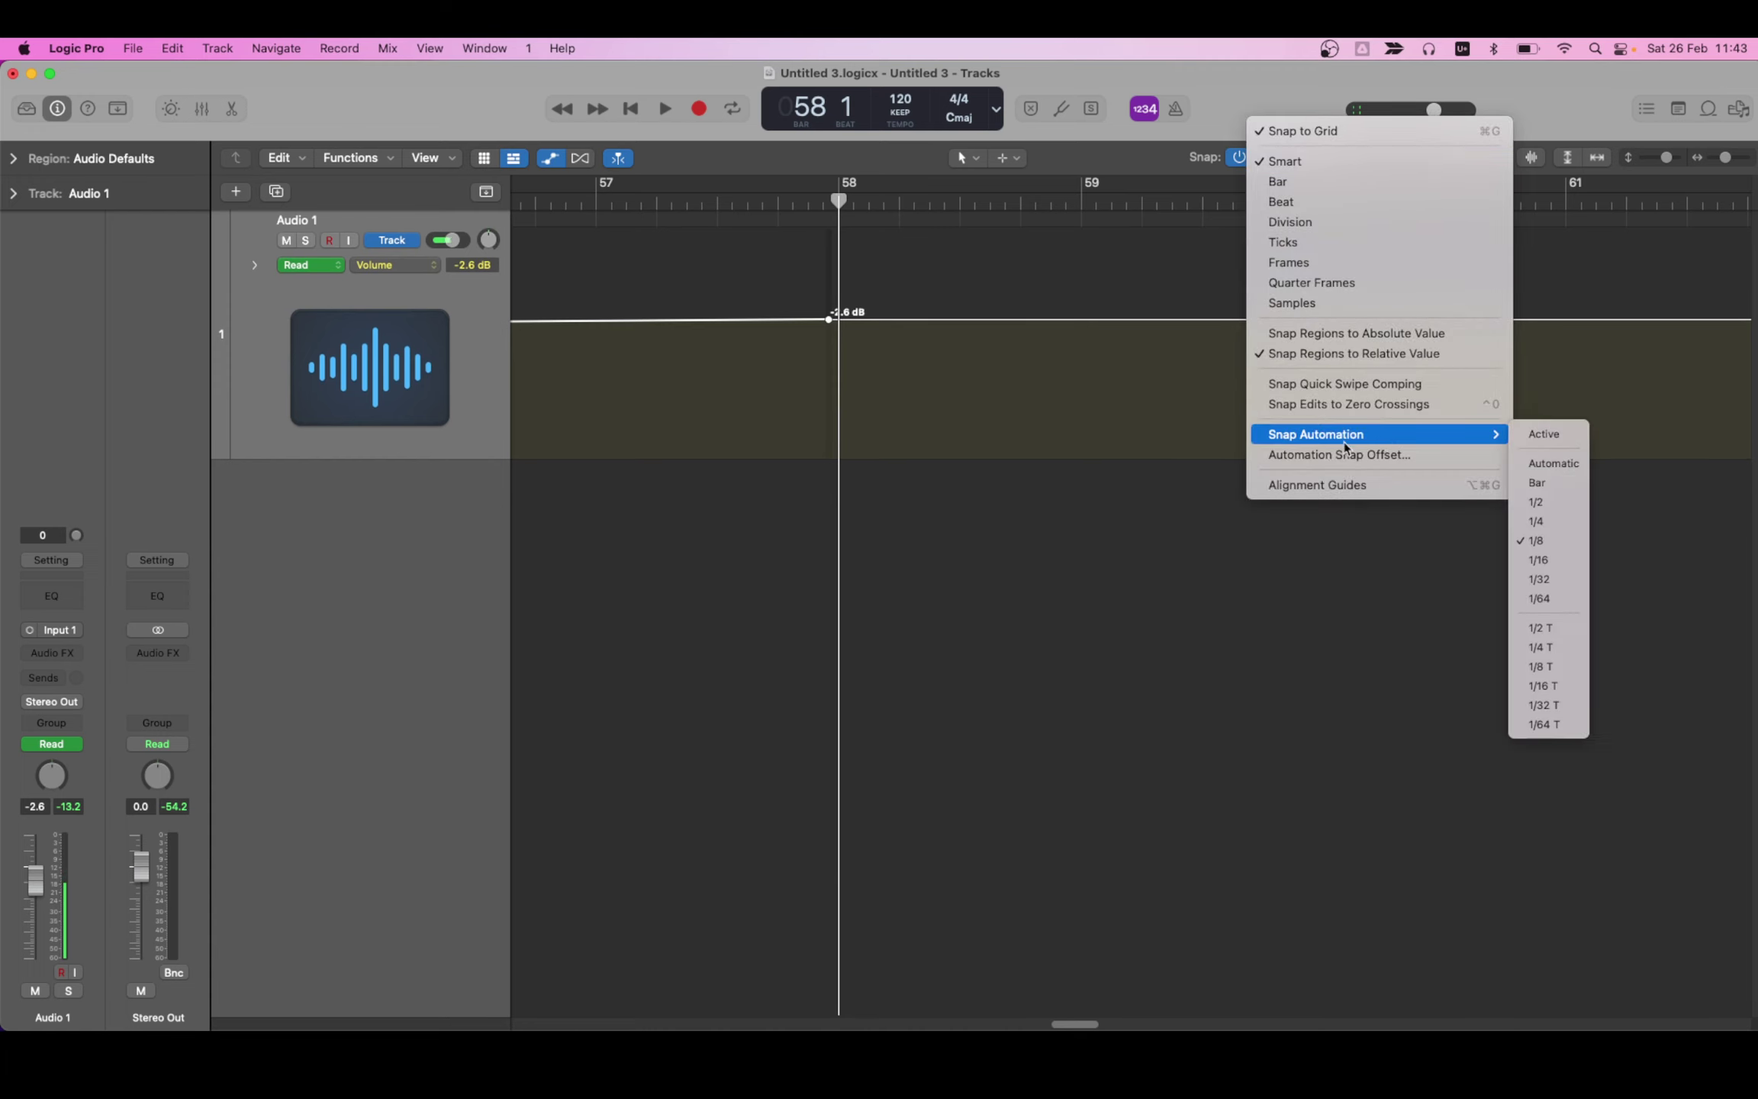
left_click(1574, 521)
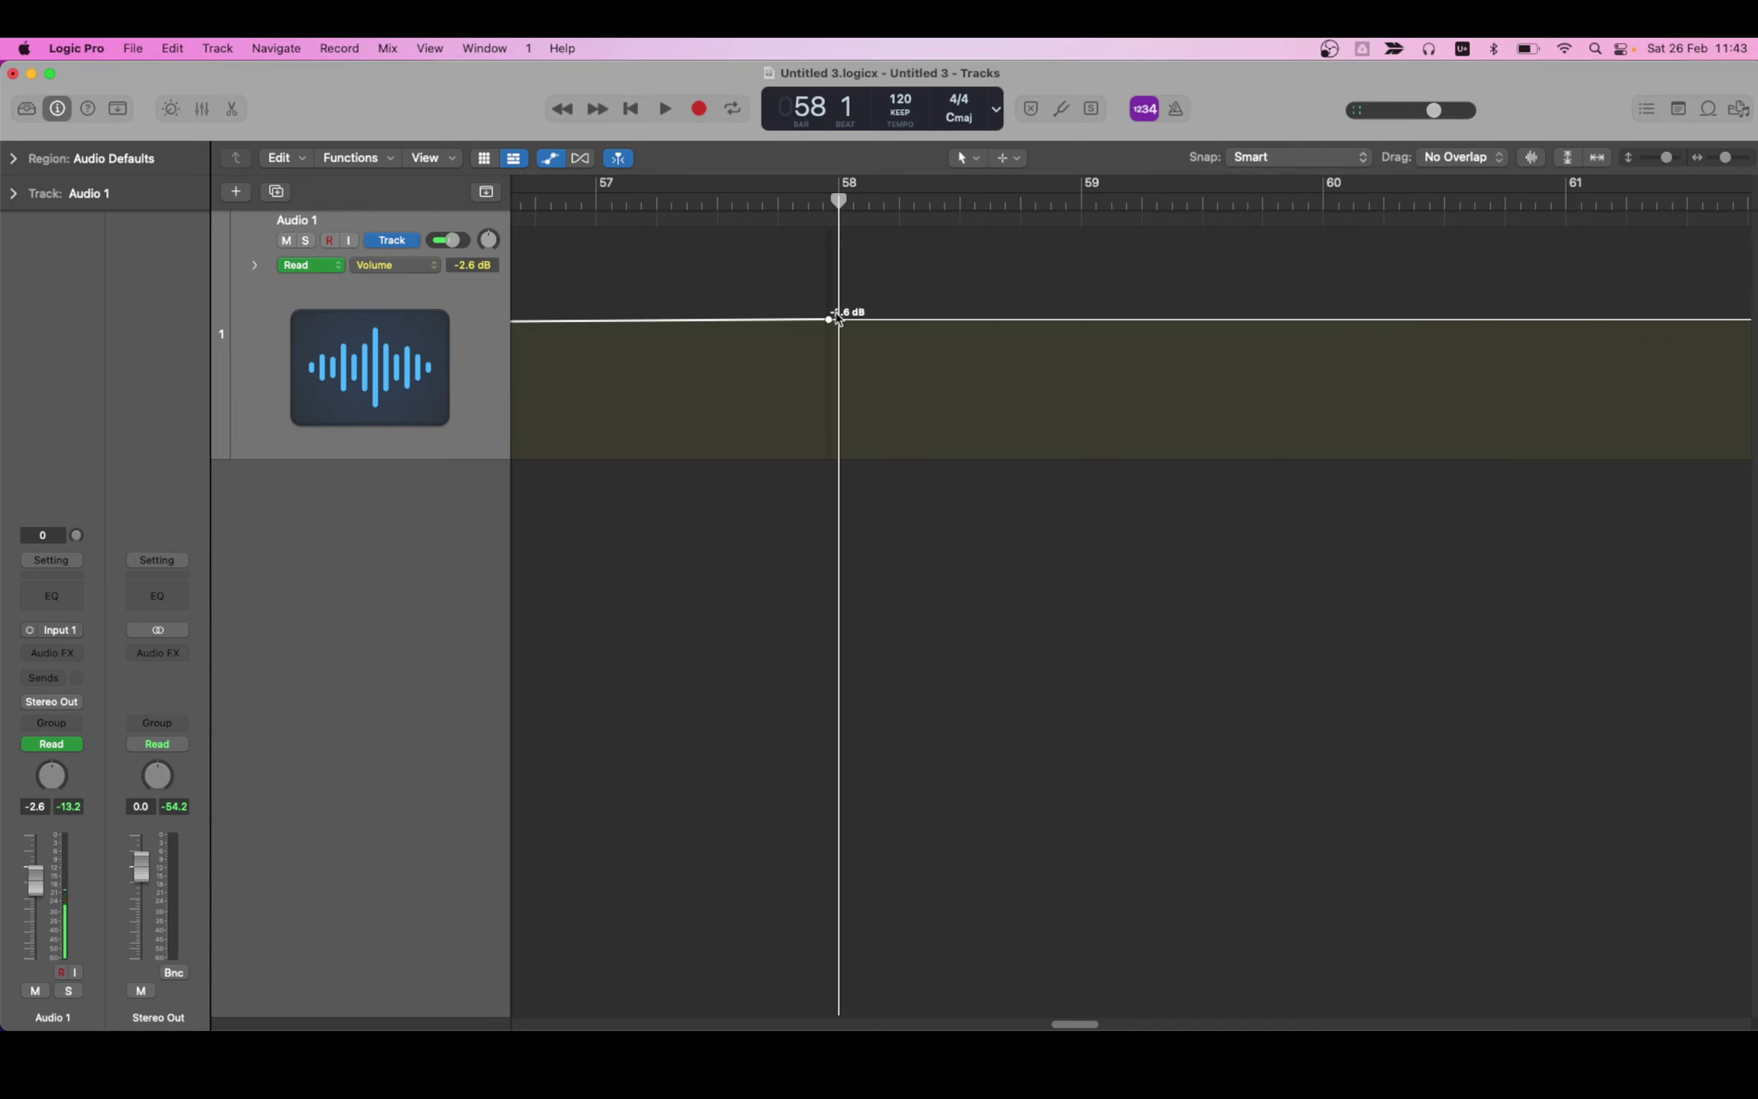
left_click_drag(830, 319, 784, 319)
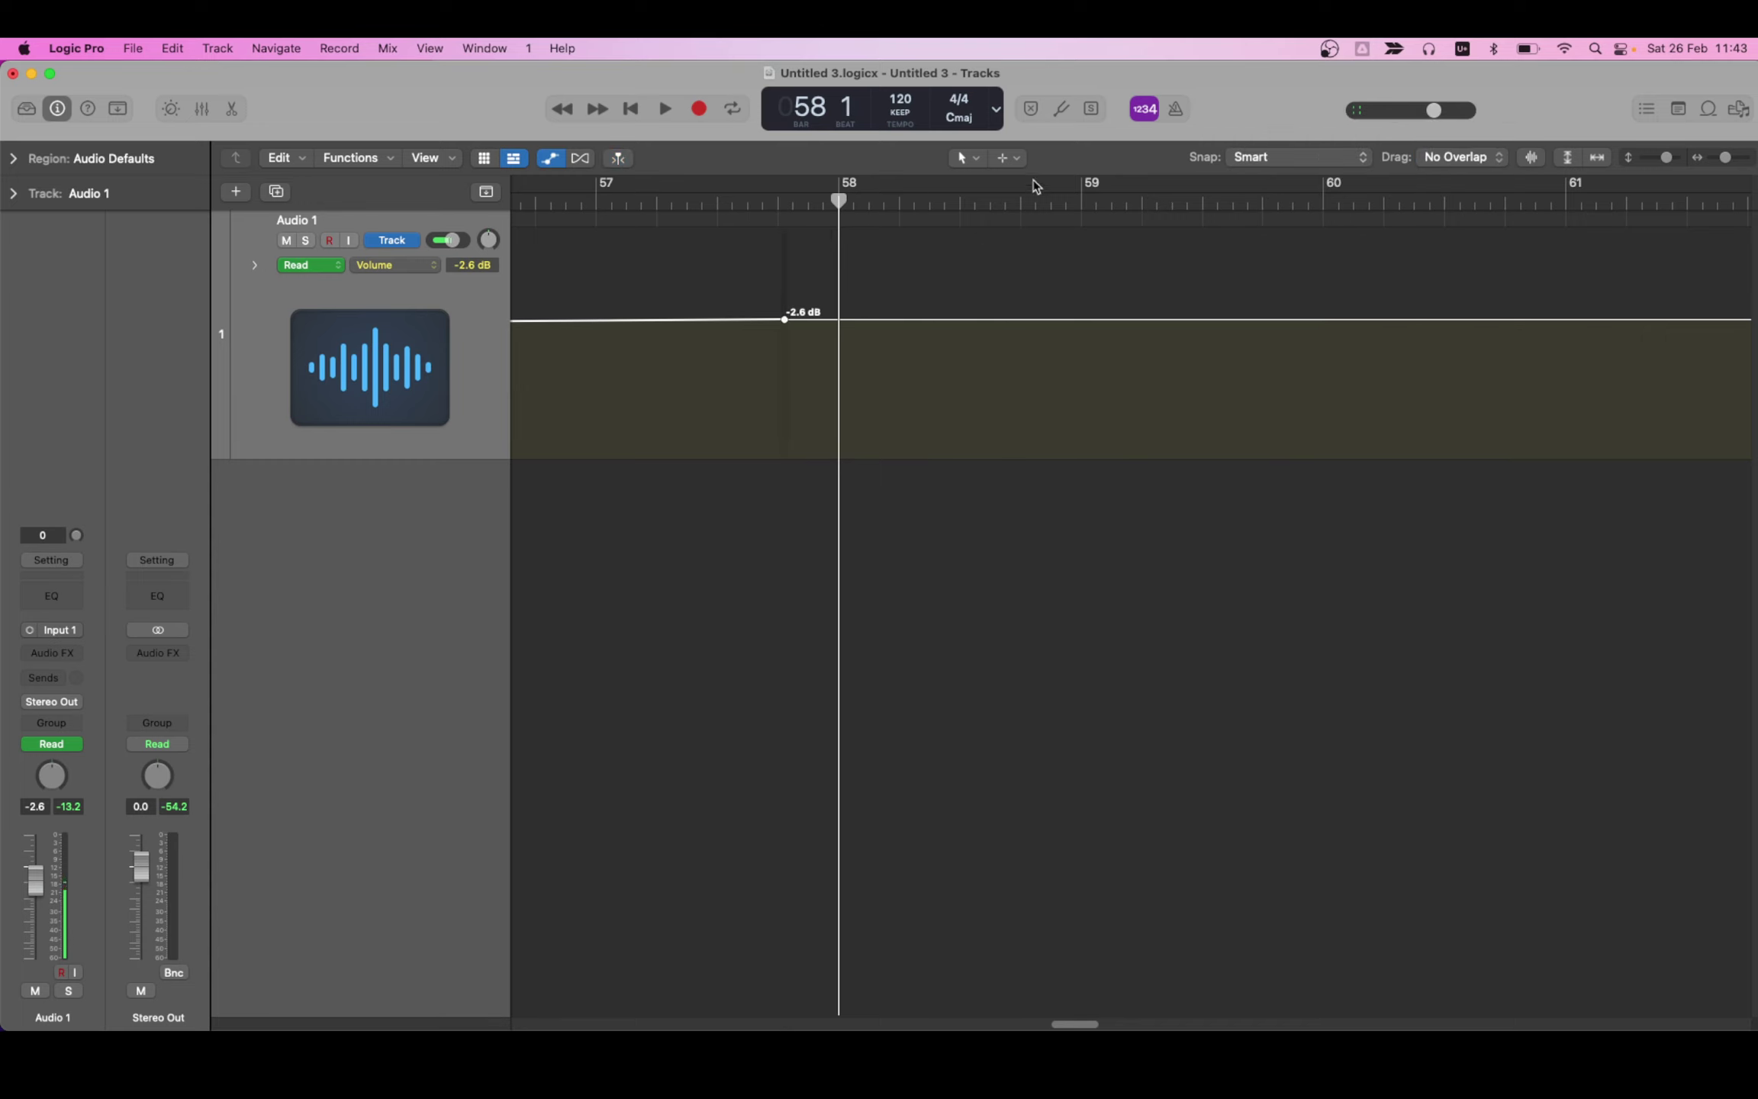
Switch Snap Automation to Active
left_click(1315, 162)
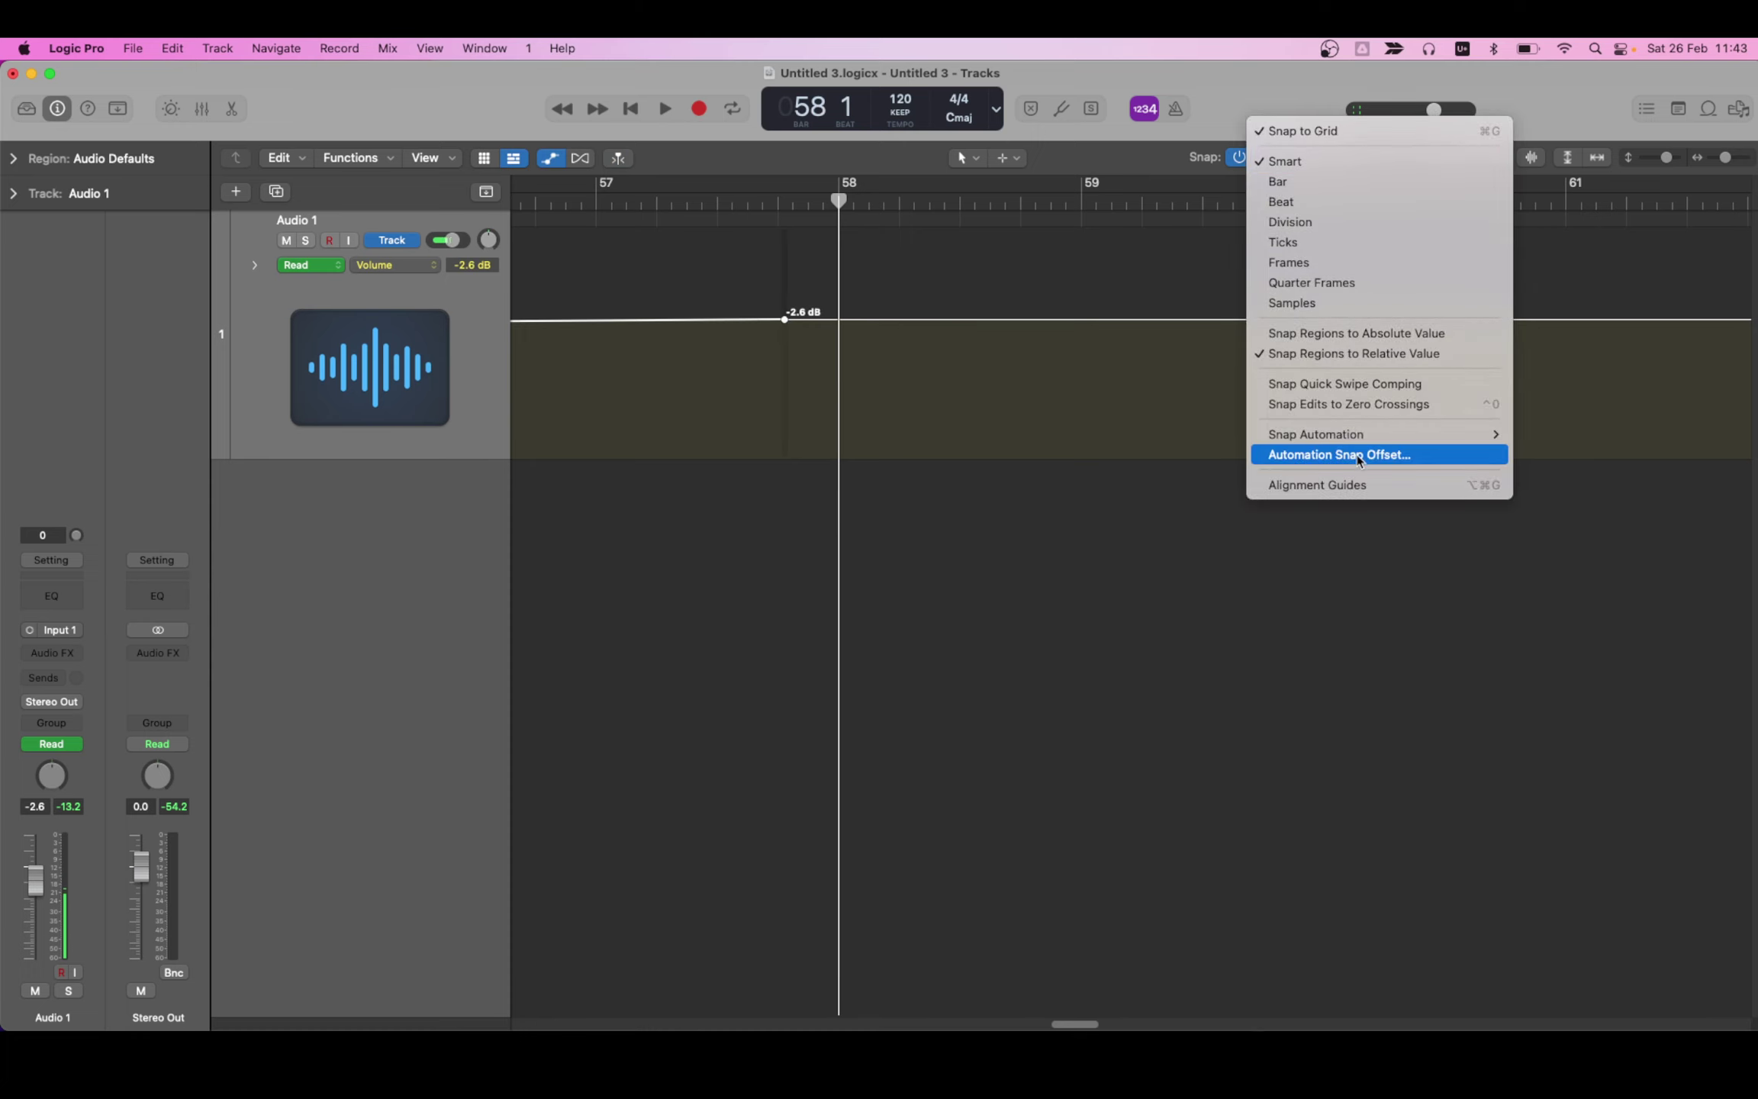
mouse_move(1370, 435)
left_click(1546, 434)
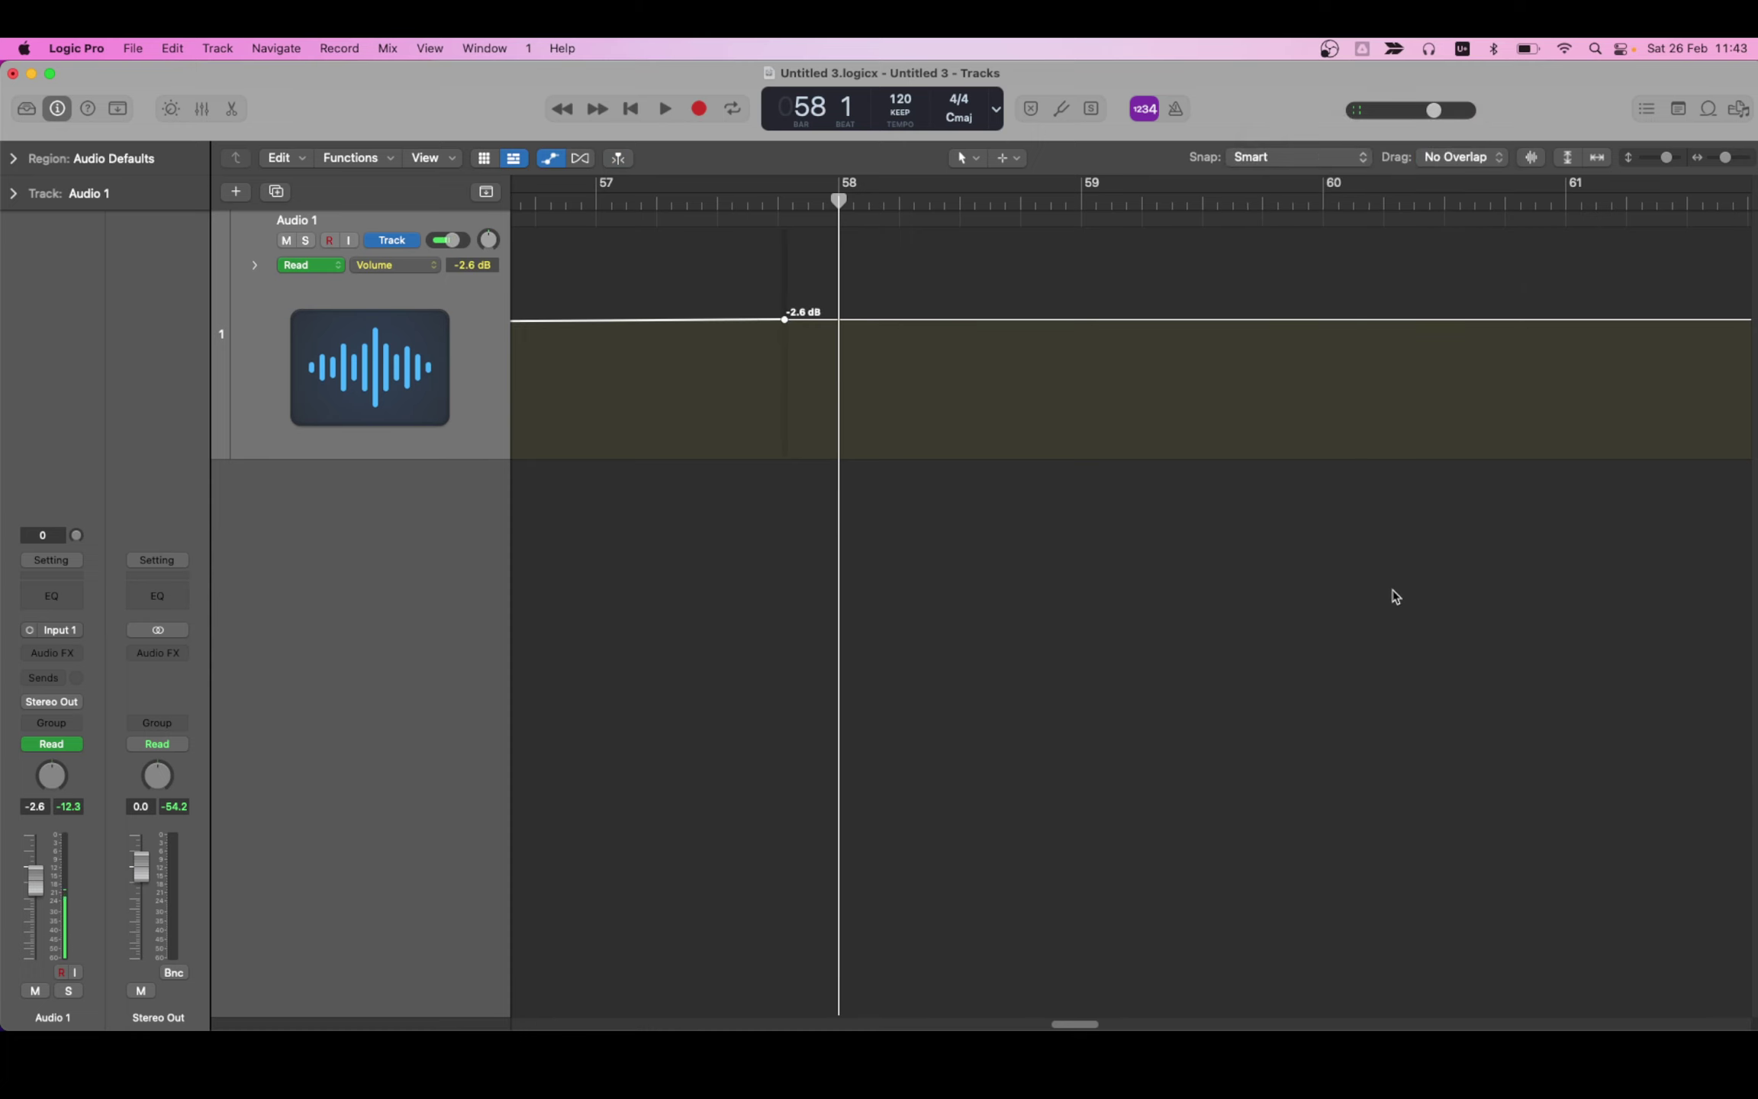
Move the -2.6 dB point onto bar 58 and add points at +1.8 dB and -2.8 dB after it
left_click_drag(786, 320, 838, 319)
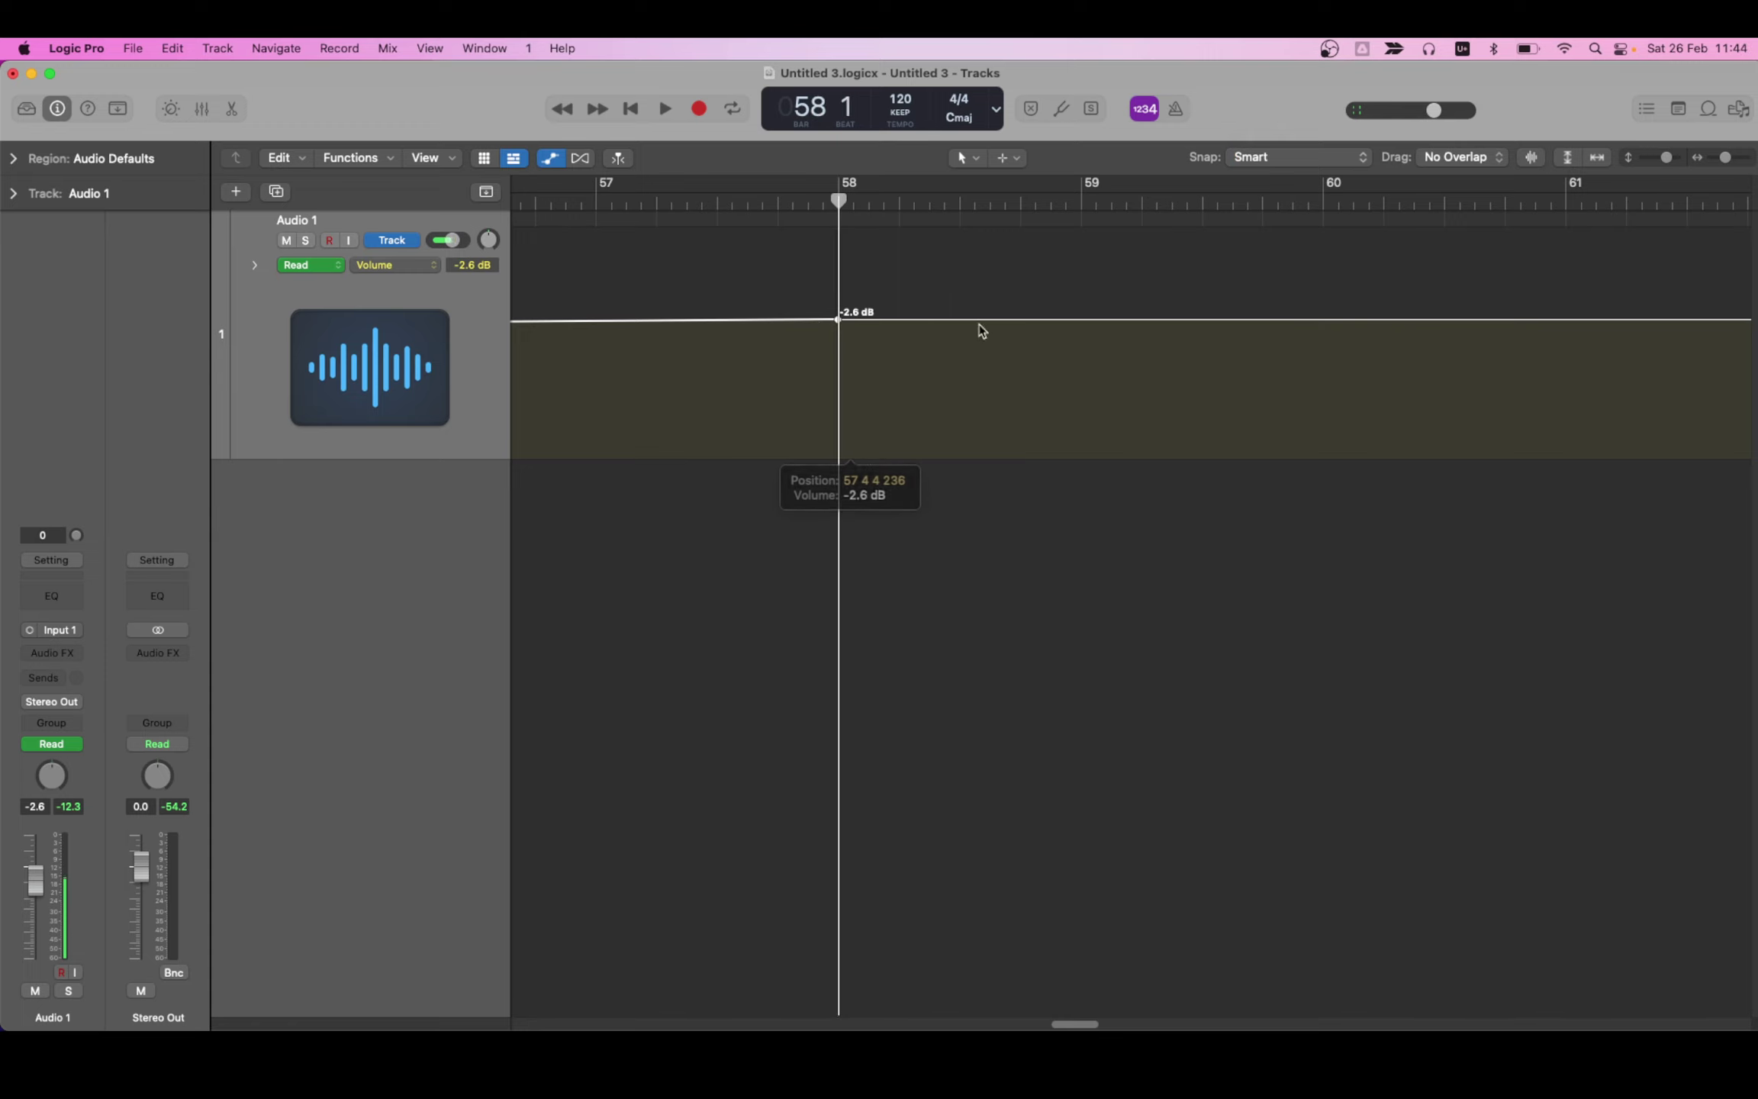
left_click(898, 320)
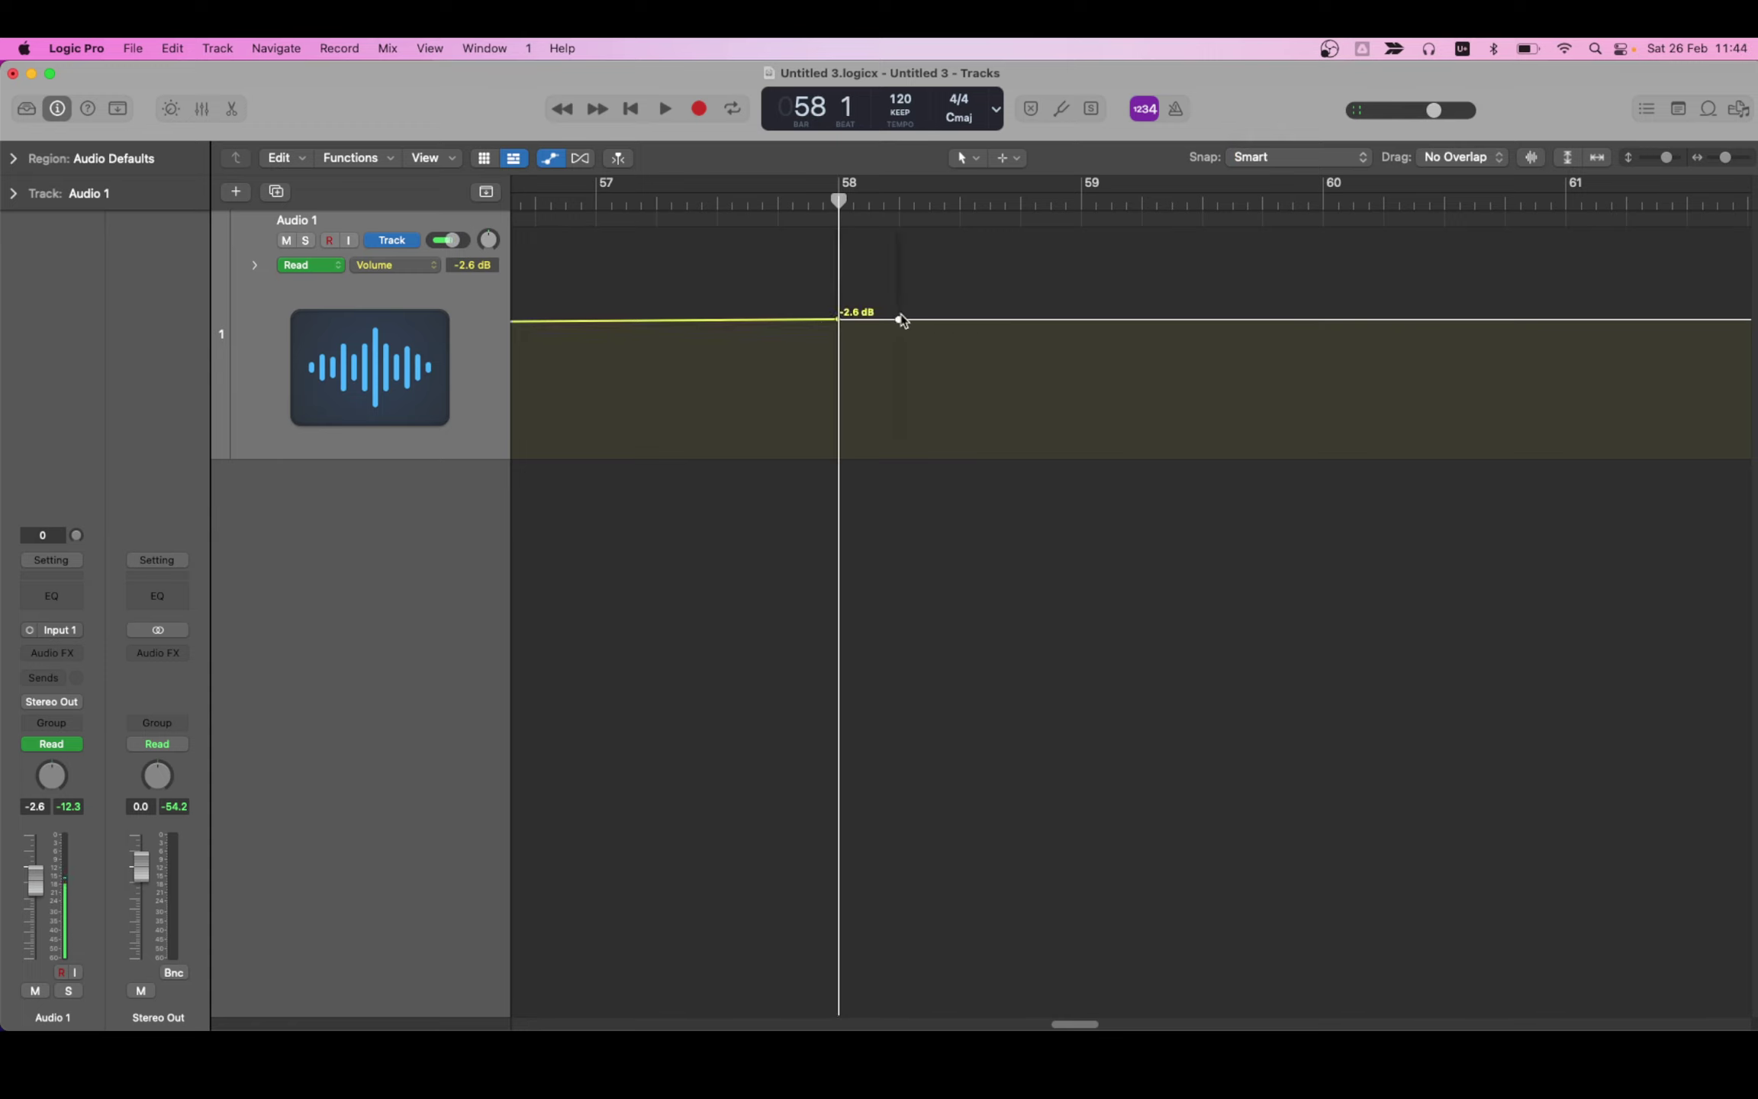
left_click_drag(898, 319, 899, 282)
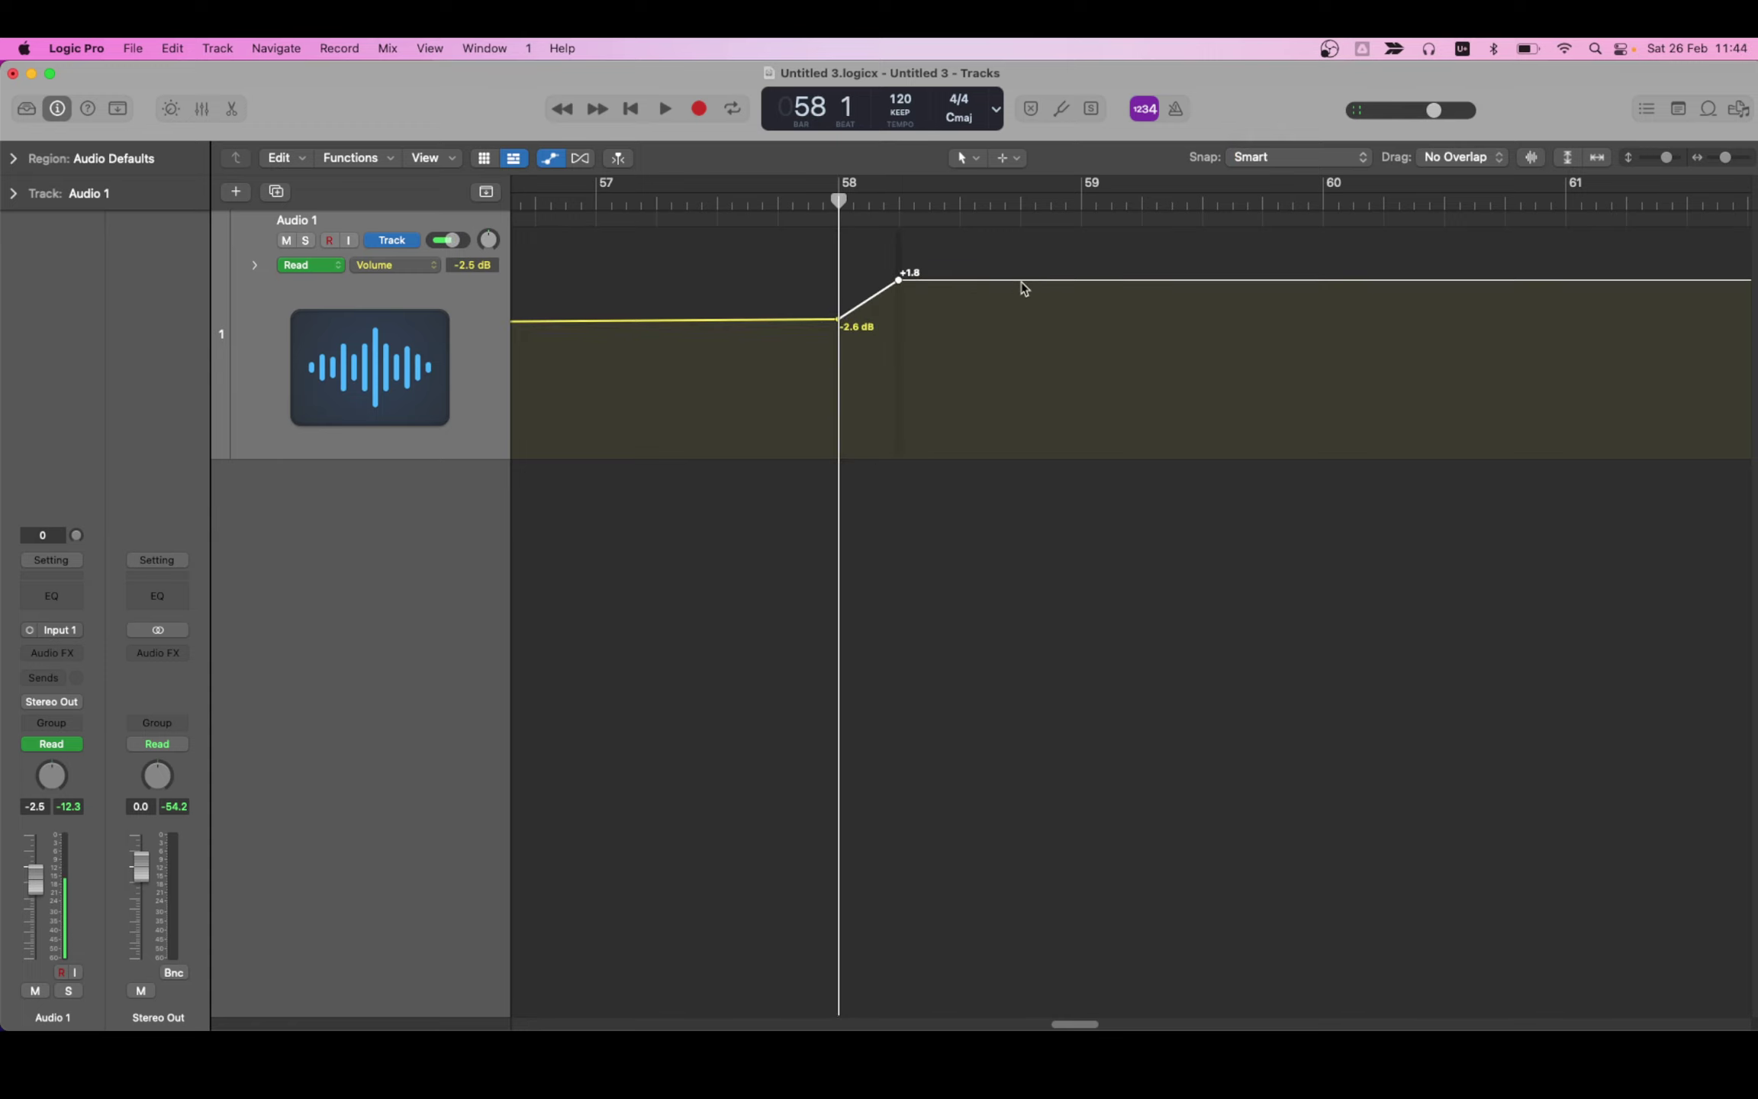
left_click(1021, 282)
left_click_drag(1021, 281, 1021, 321)
Select the bar-58 volume bump's points and copy it to later bars
left_click_drag(842, 348, 1056, 357)
scroll(877, 382, "right", 5)
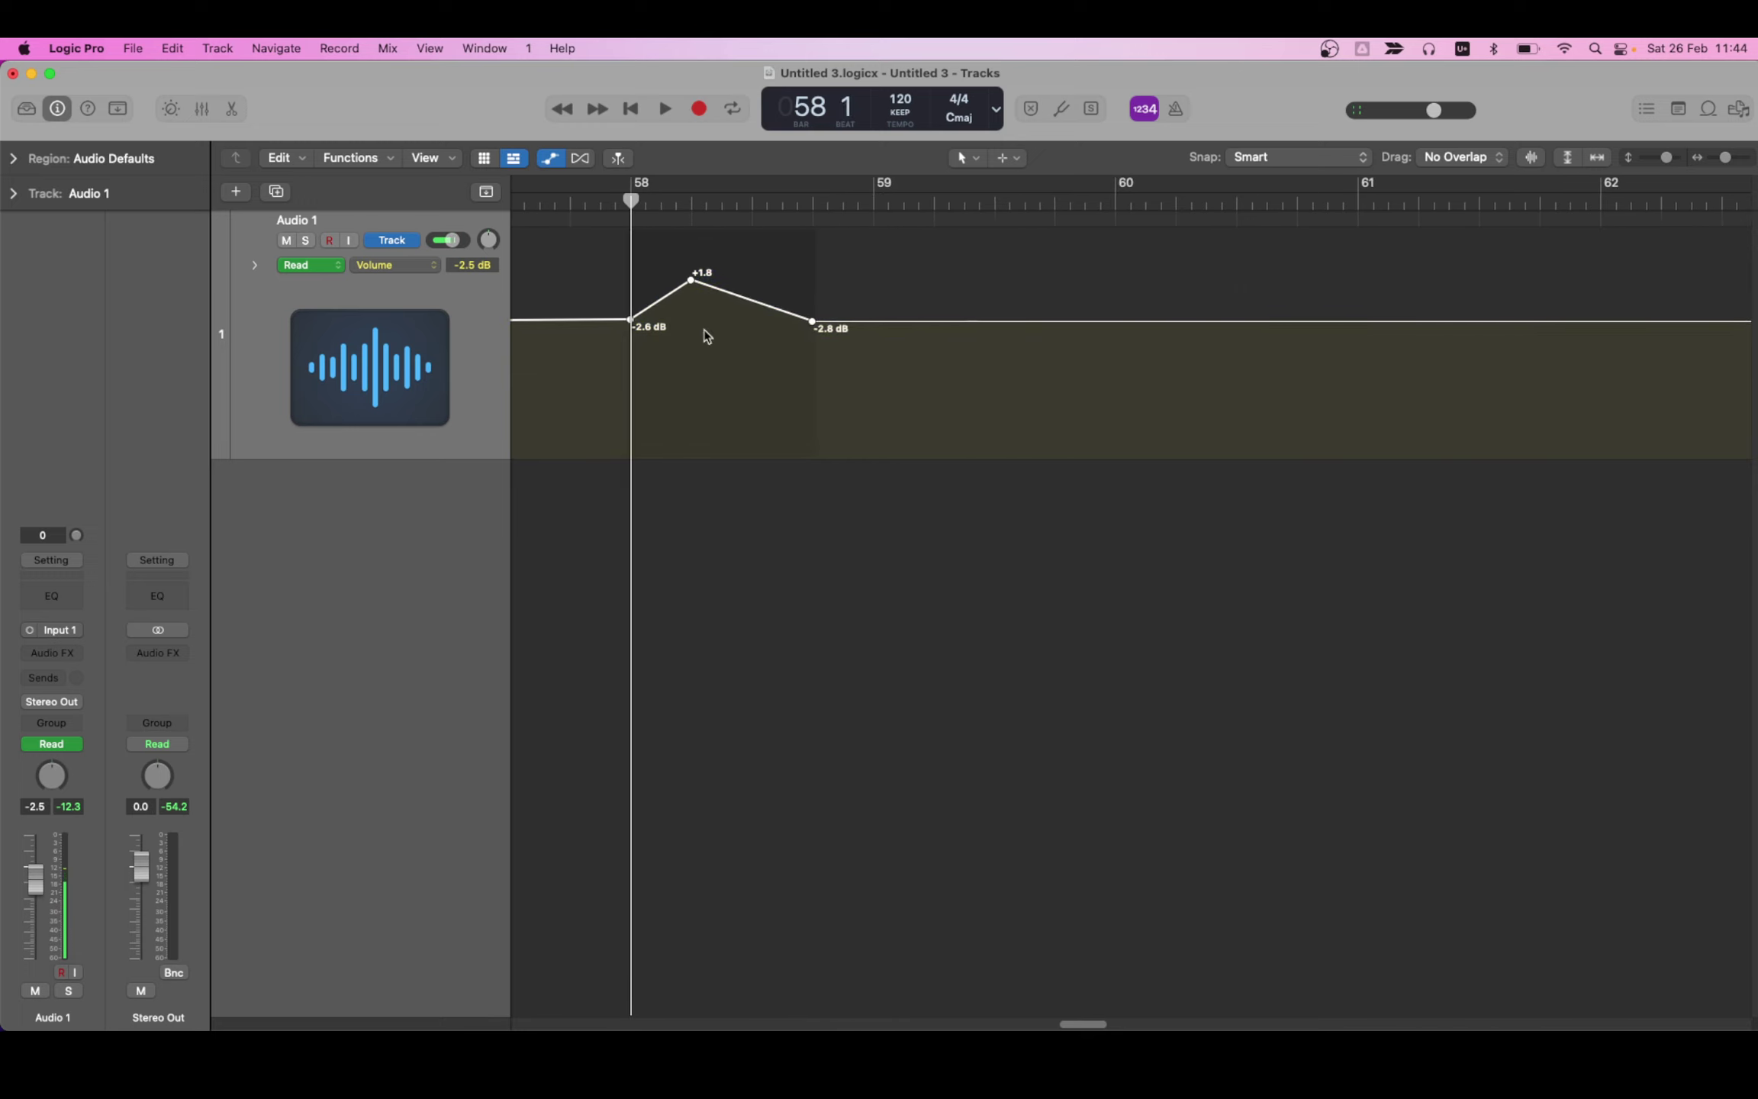
left_click_drag(604, 282, 890, 416)
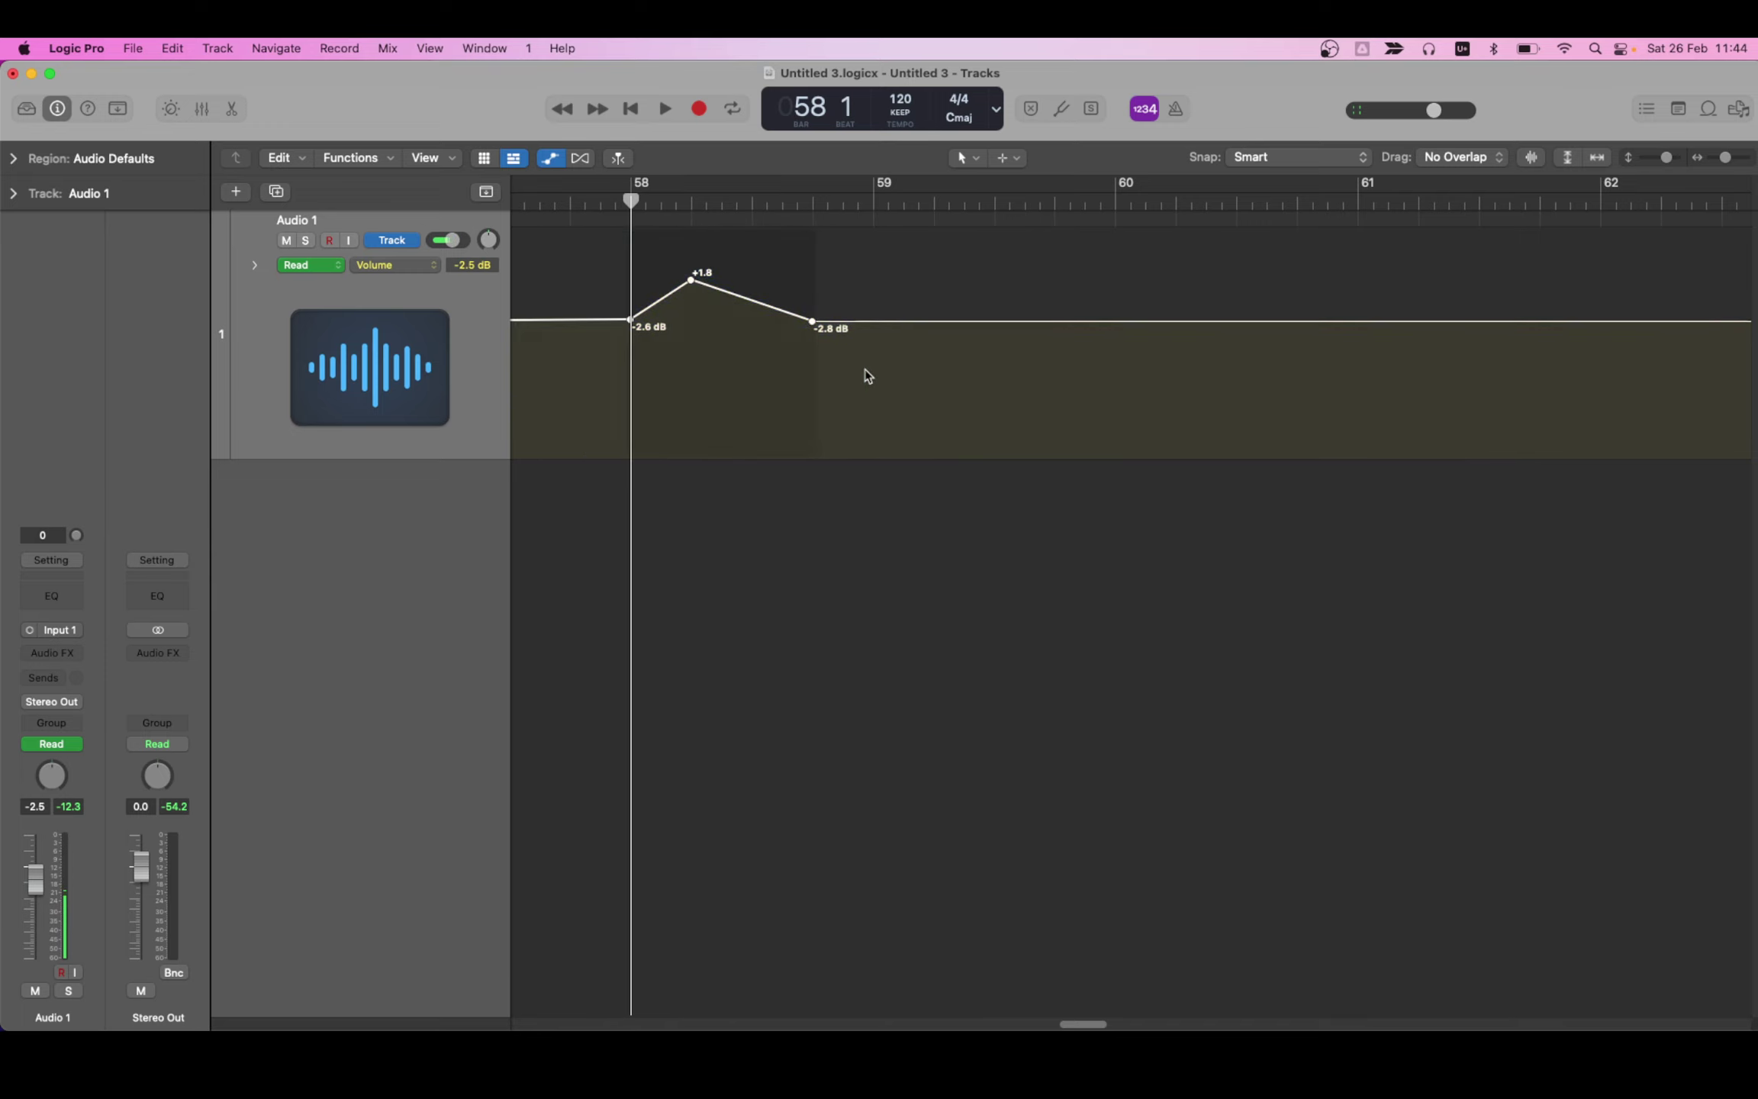
left_click_drag(873, 367, 1346, 327)
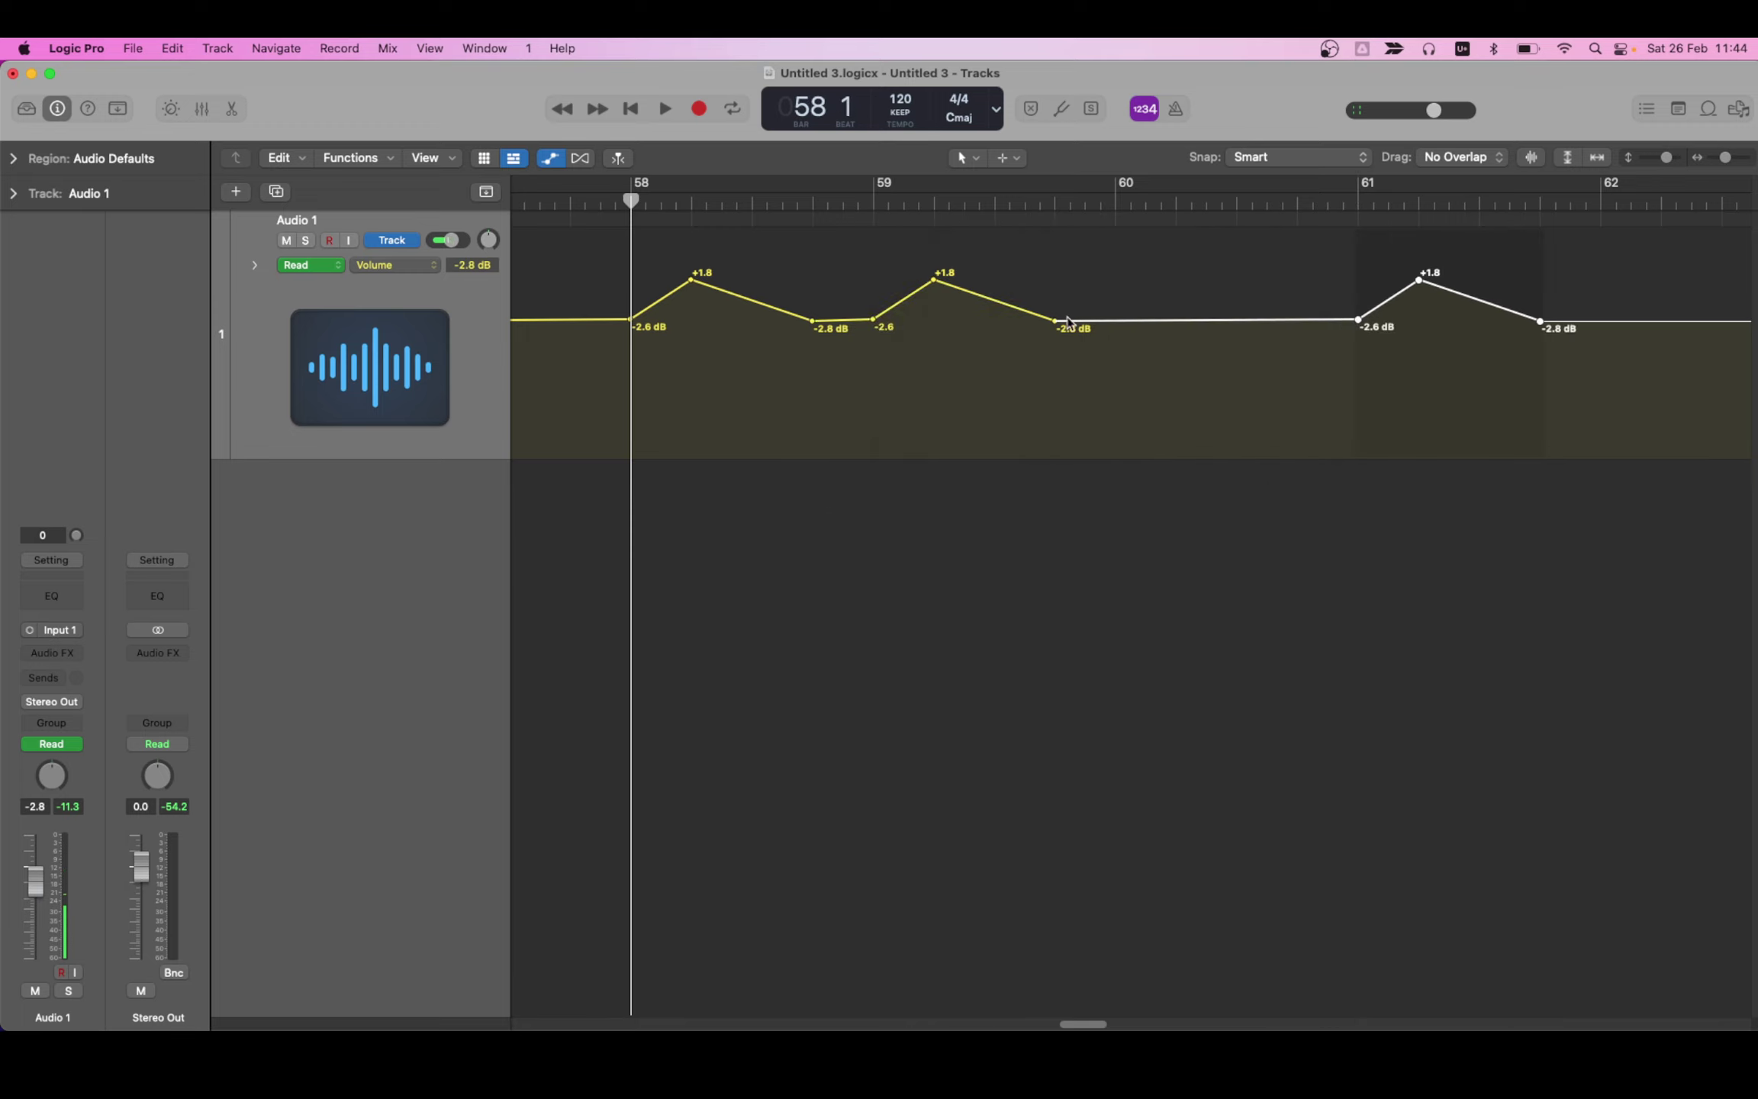
Undo the bump move, place the copied bump at bar 61, and deselect the points
key("super+z")
left_click_drag(1119, 324, 1368, 367)
left_click(1329, 480)
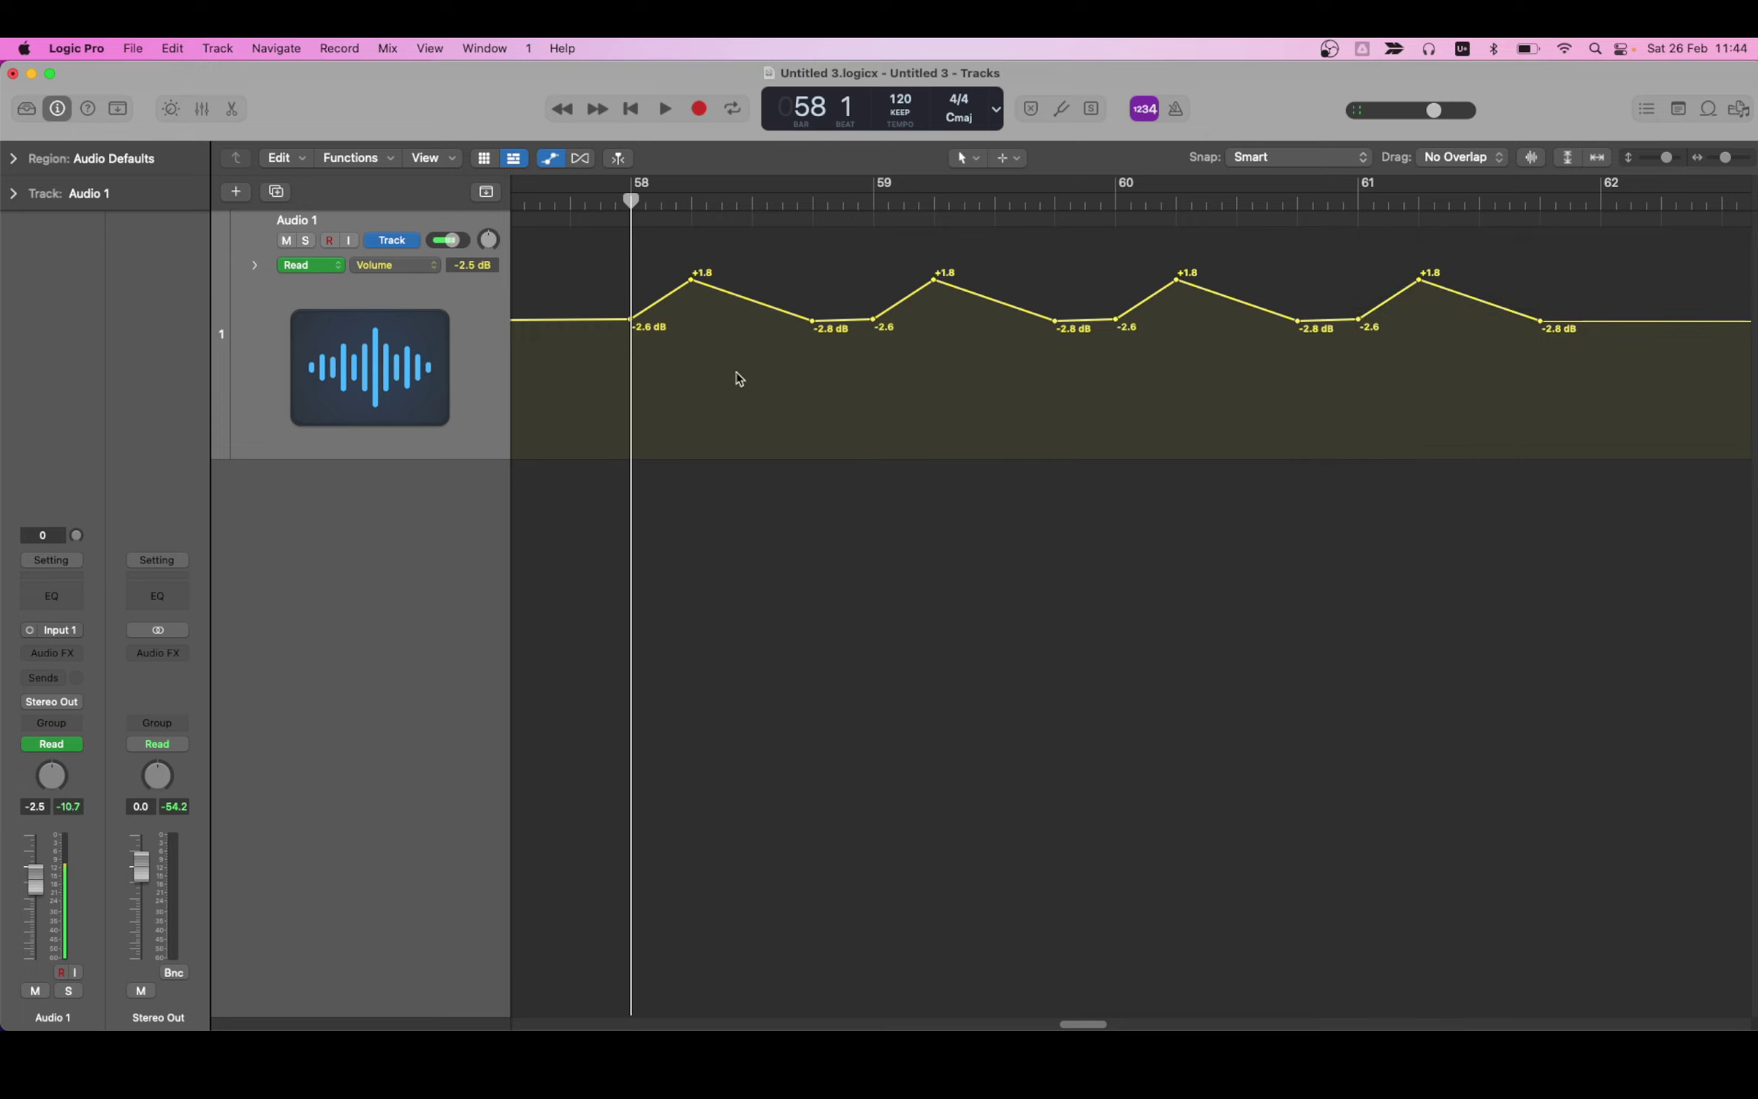
Try sliding the +1.8 dB peak onto bar 58, then undo the edits
left_click(571, 204)
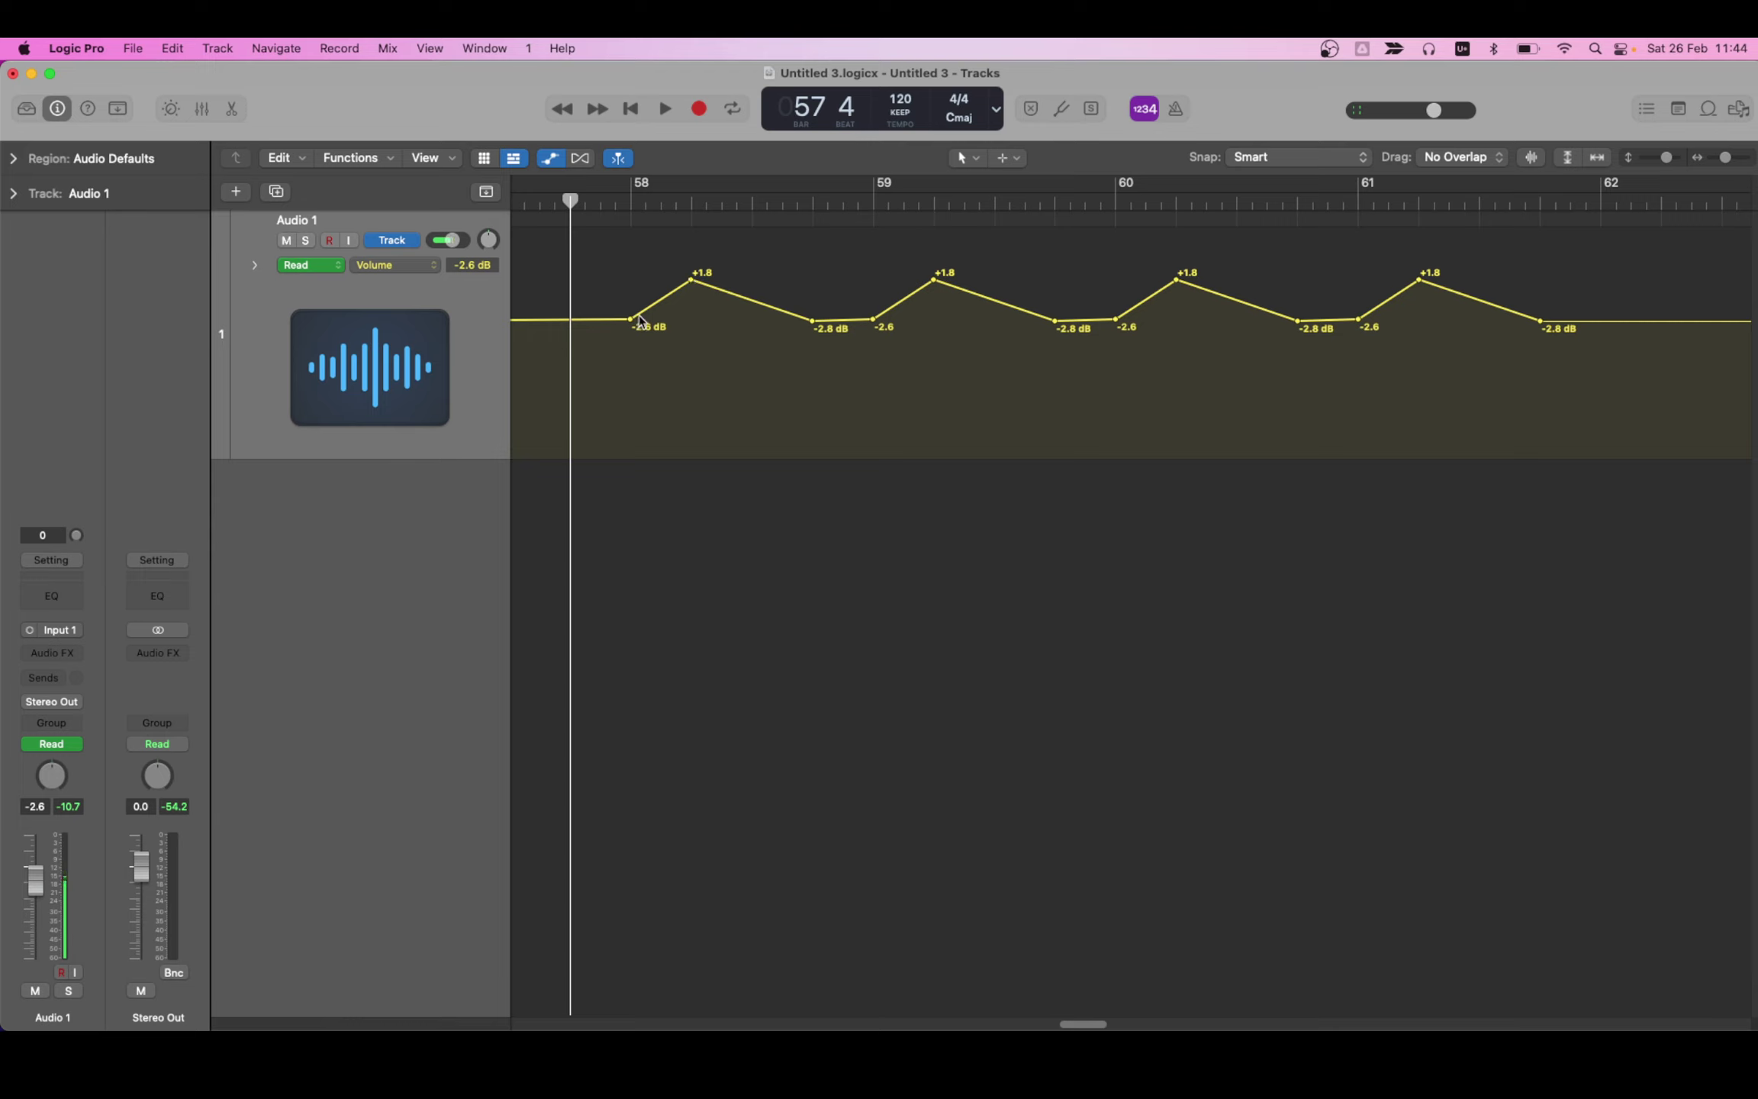
mouse_move(691, 282)
left_mouse_down()
mouse_move(652, 280)
mouse_move(689, 283)
left_mouse_up()
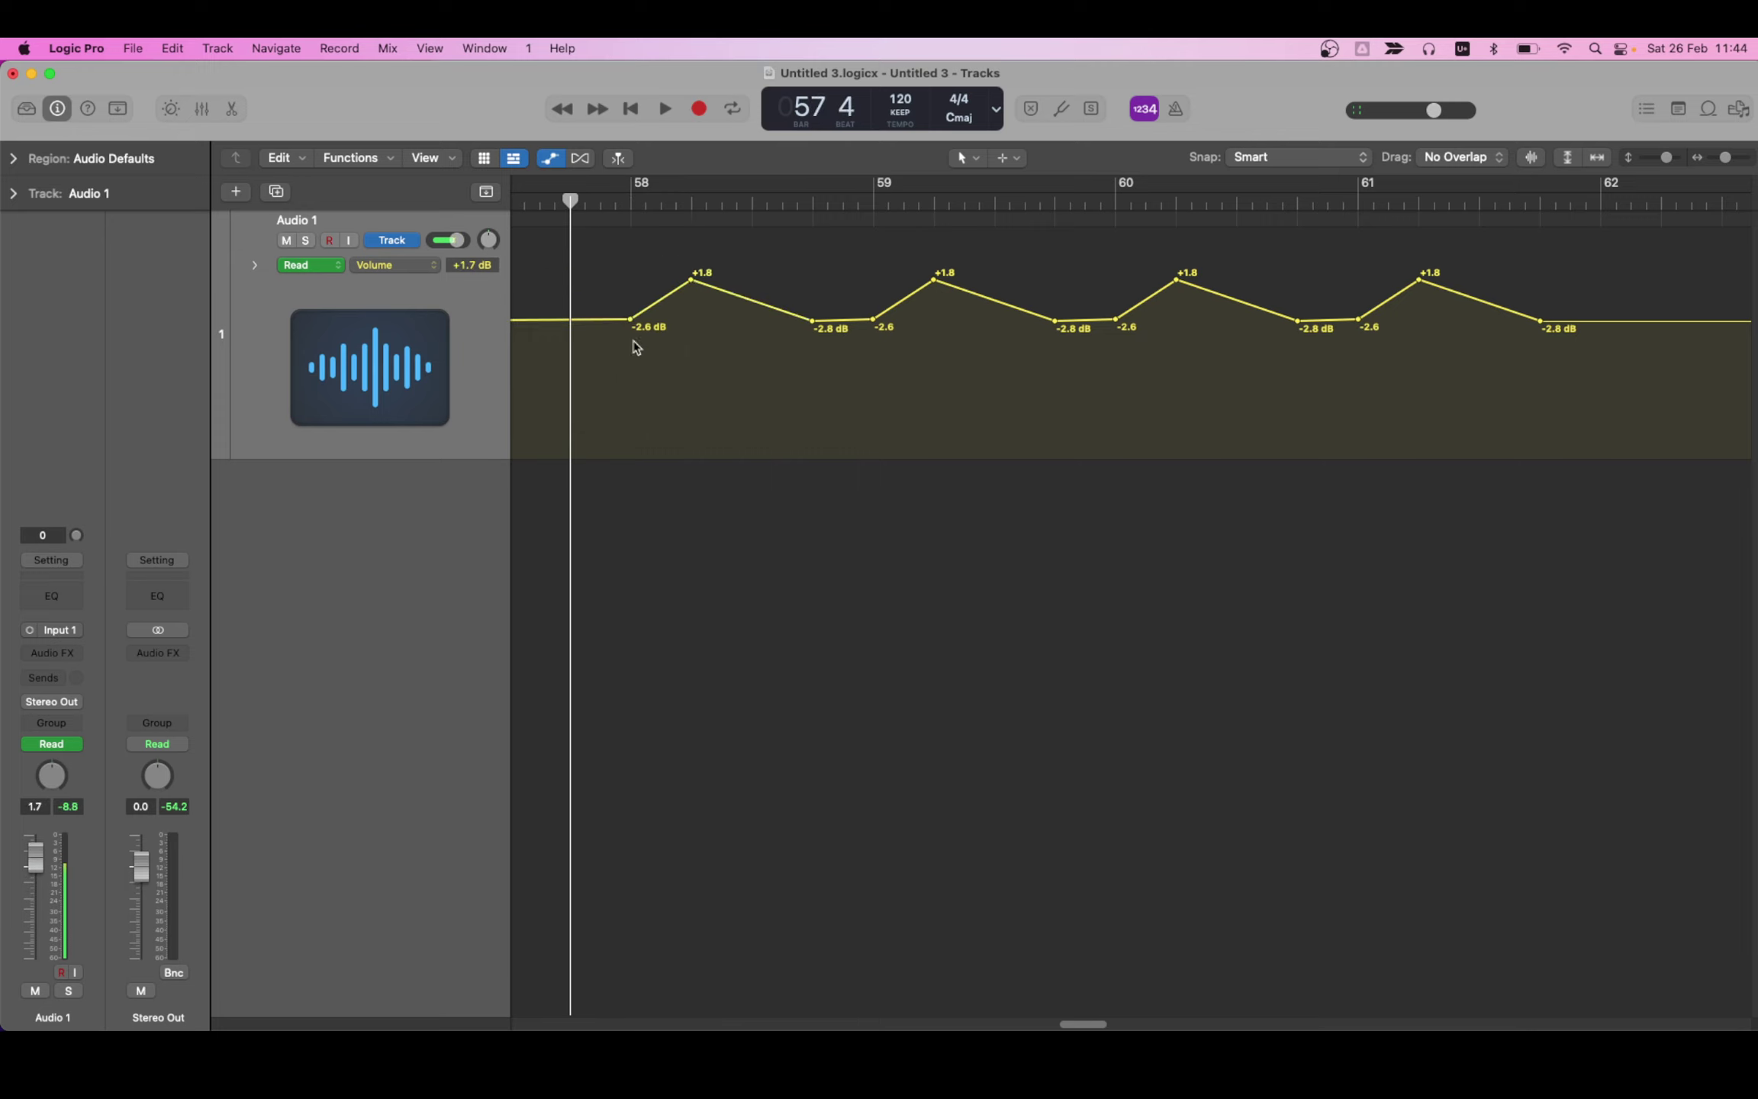
mouse_move(693, 282)
left_mouse_down()
mouse_move(630, 281)
mouse_move(690, 272)
mouse_move(691, 338)
mouse_move(690, 247)
mouse_move(691, 272)
left_mouse_up()
key("ctrl+z")
key("ctrl+z")
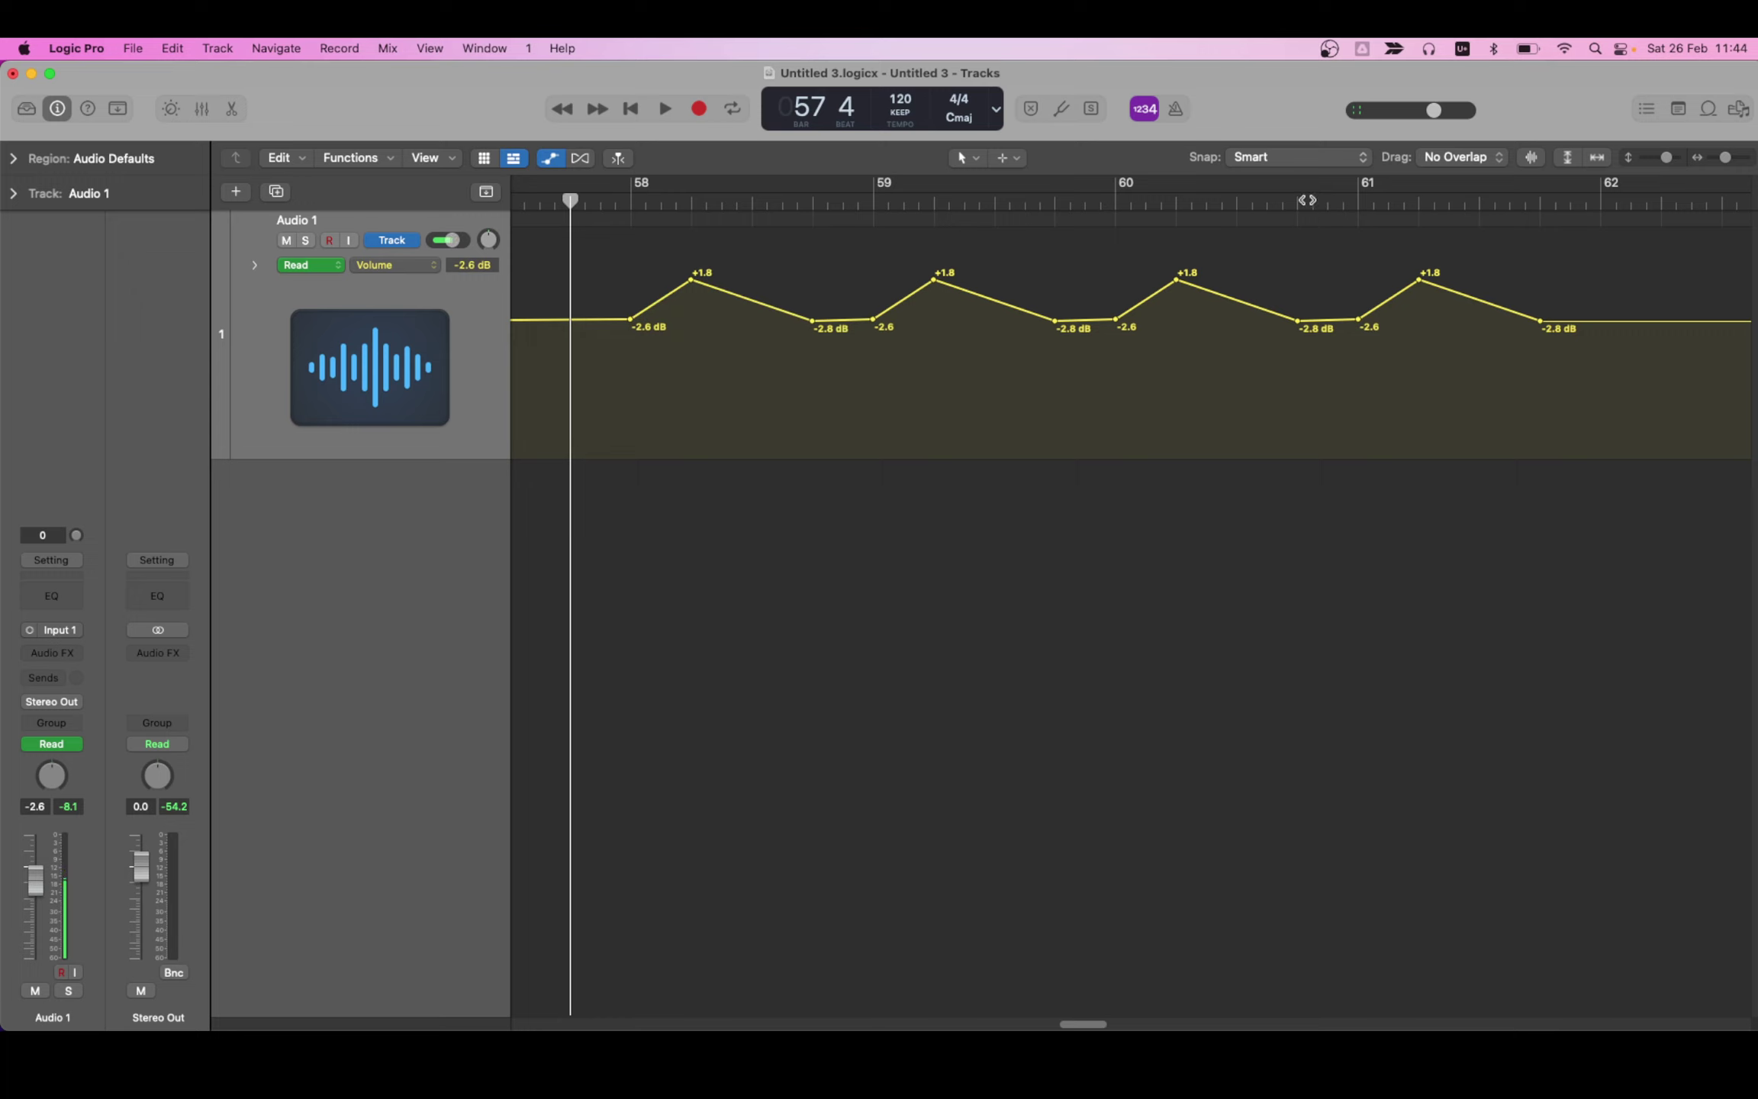
Change the Snap Automation setting, slide the +1.8 dB peak, and select all volume points
left_click(1297, 157)
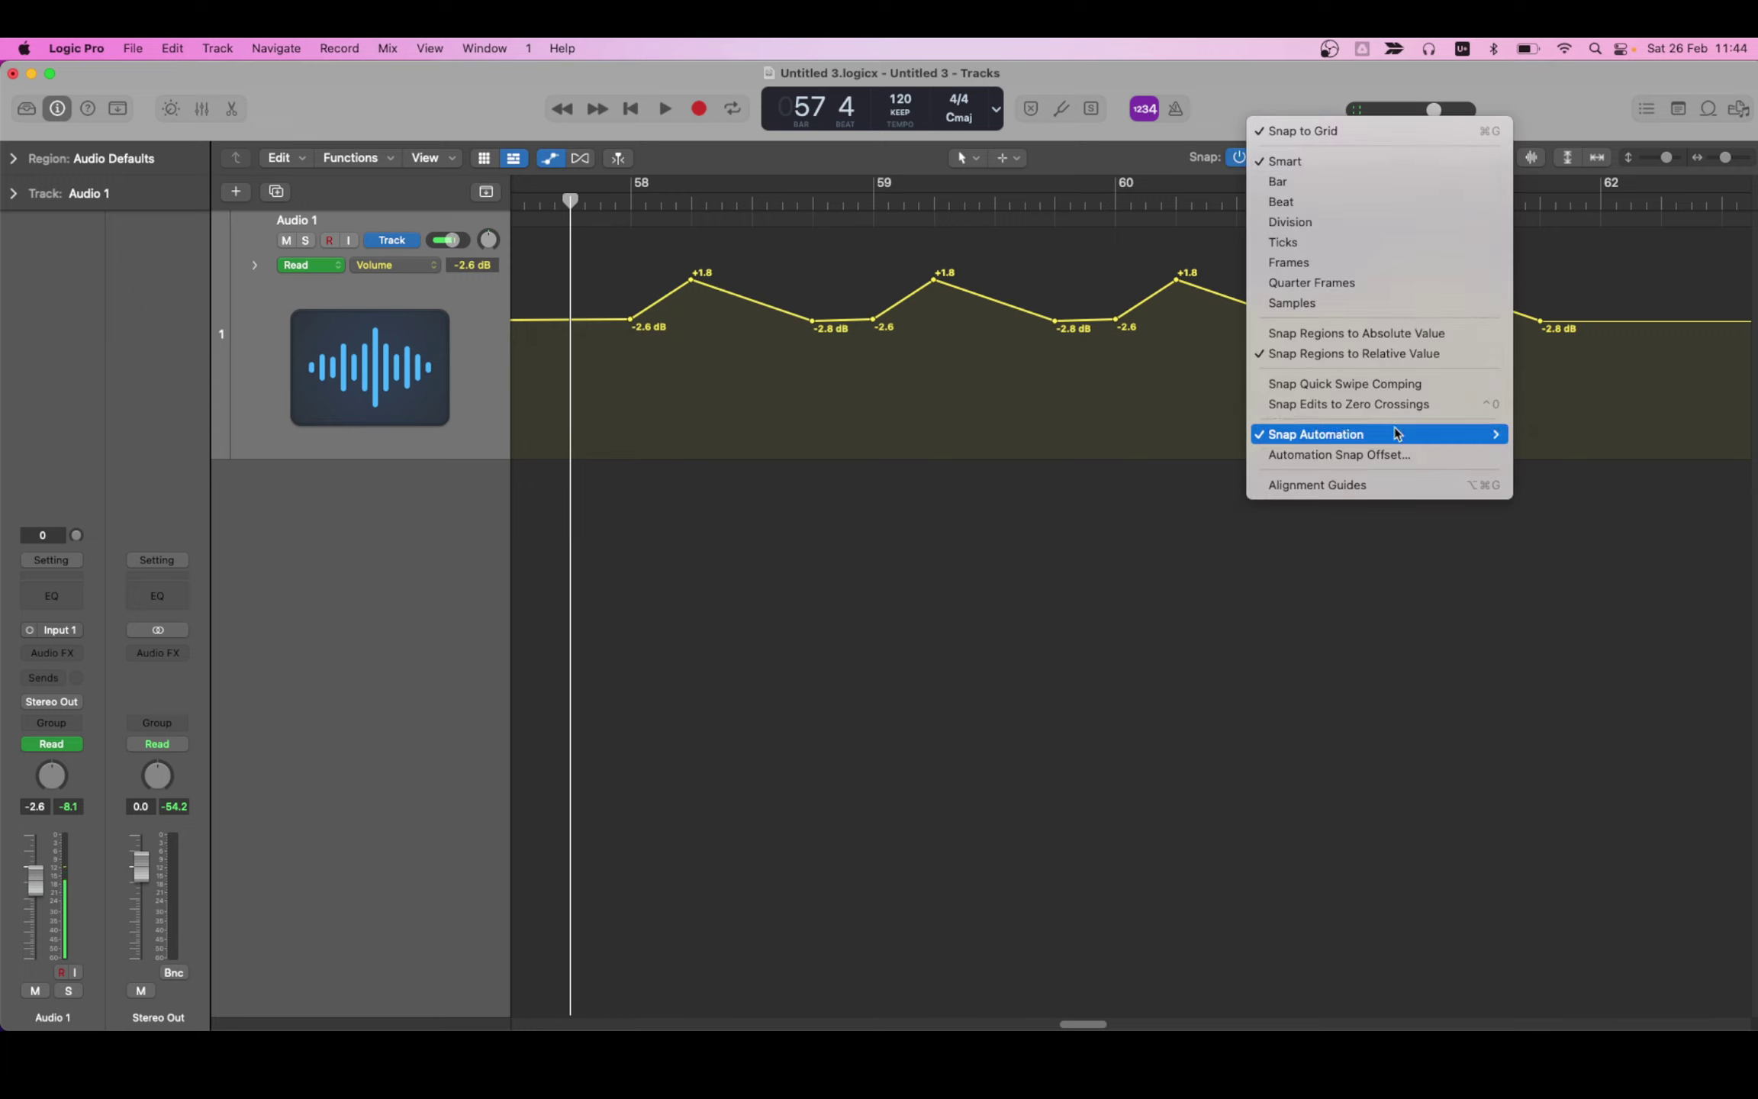
mouse_move(1374, 434)
left_click(1534, 432)
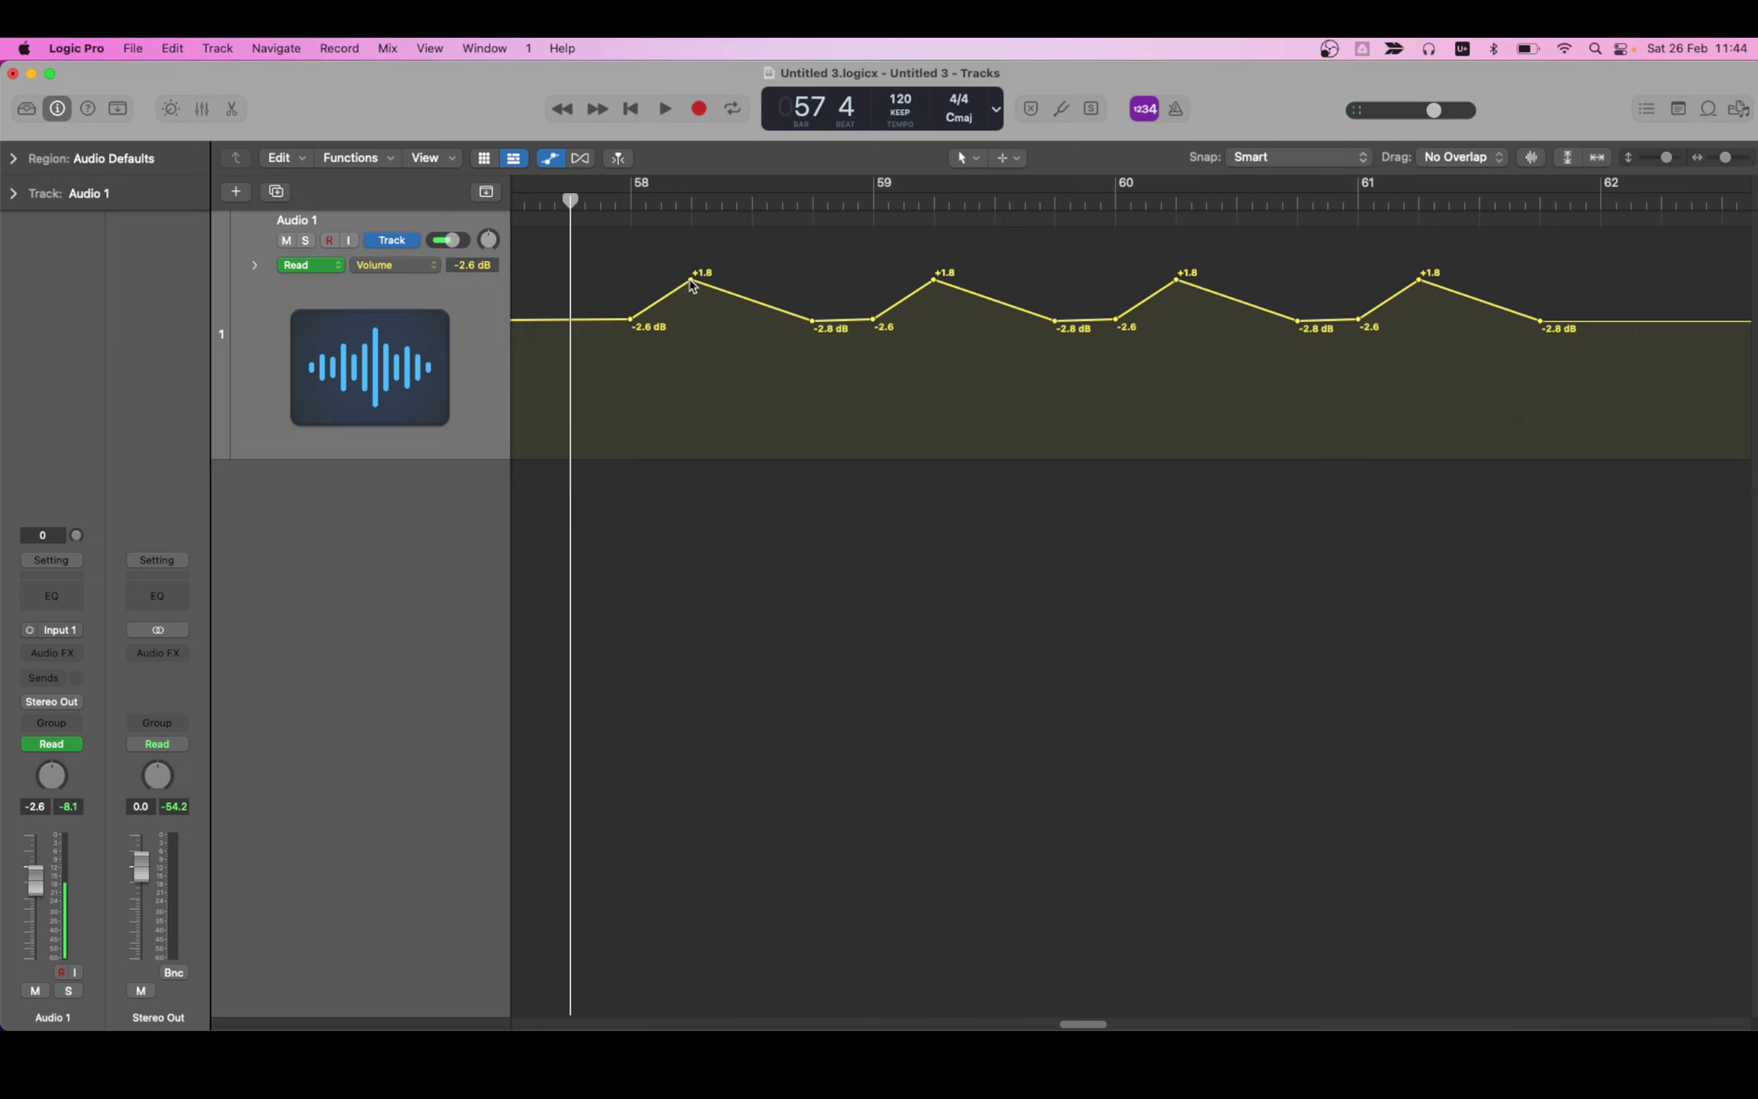
left_click_drag(691, 282, 630, 280)
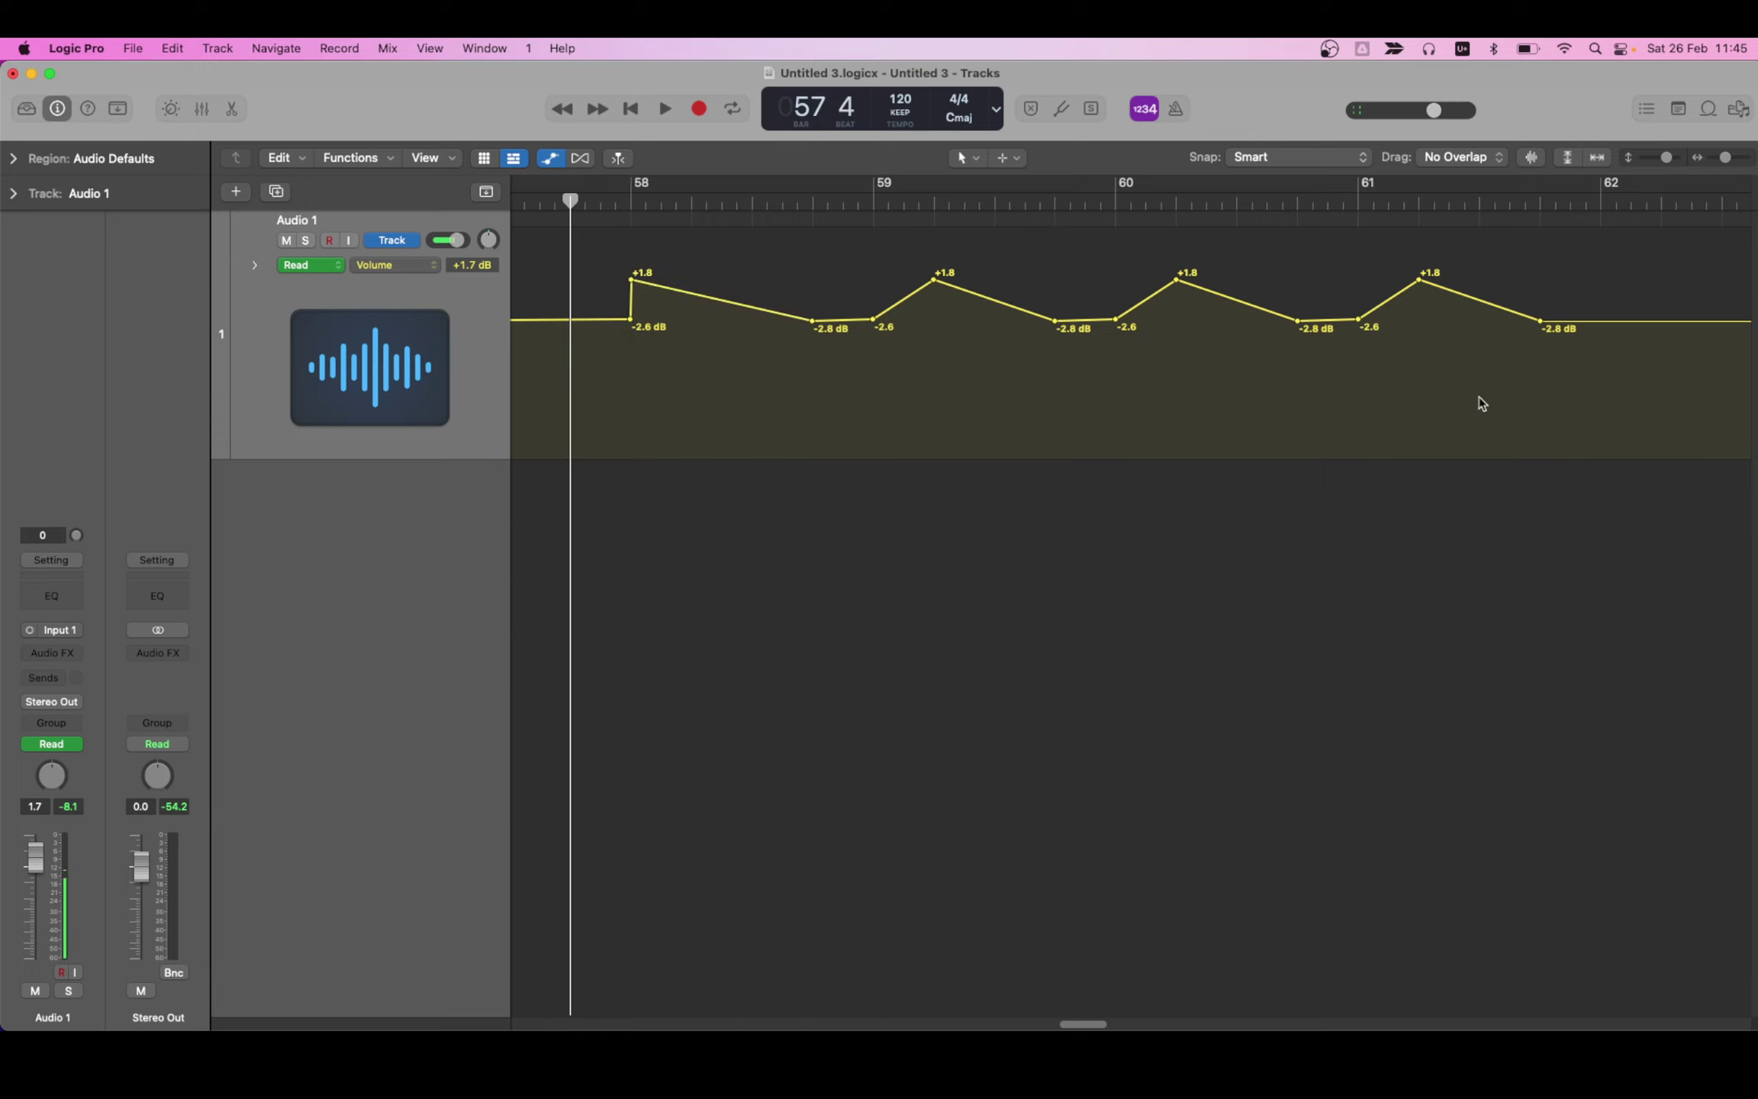
left_click_drag(1581, 363, 603, 355)
Delete the selected points and create two automation points at bar 58 via Mix > Create Track Automation
key("Delete")
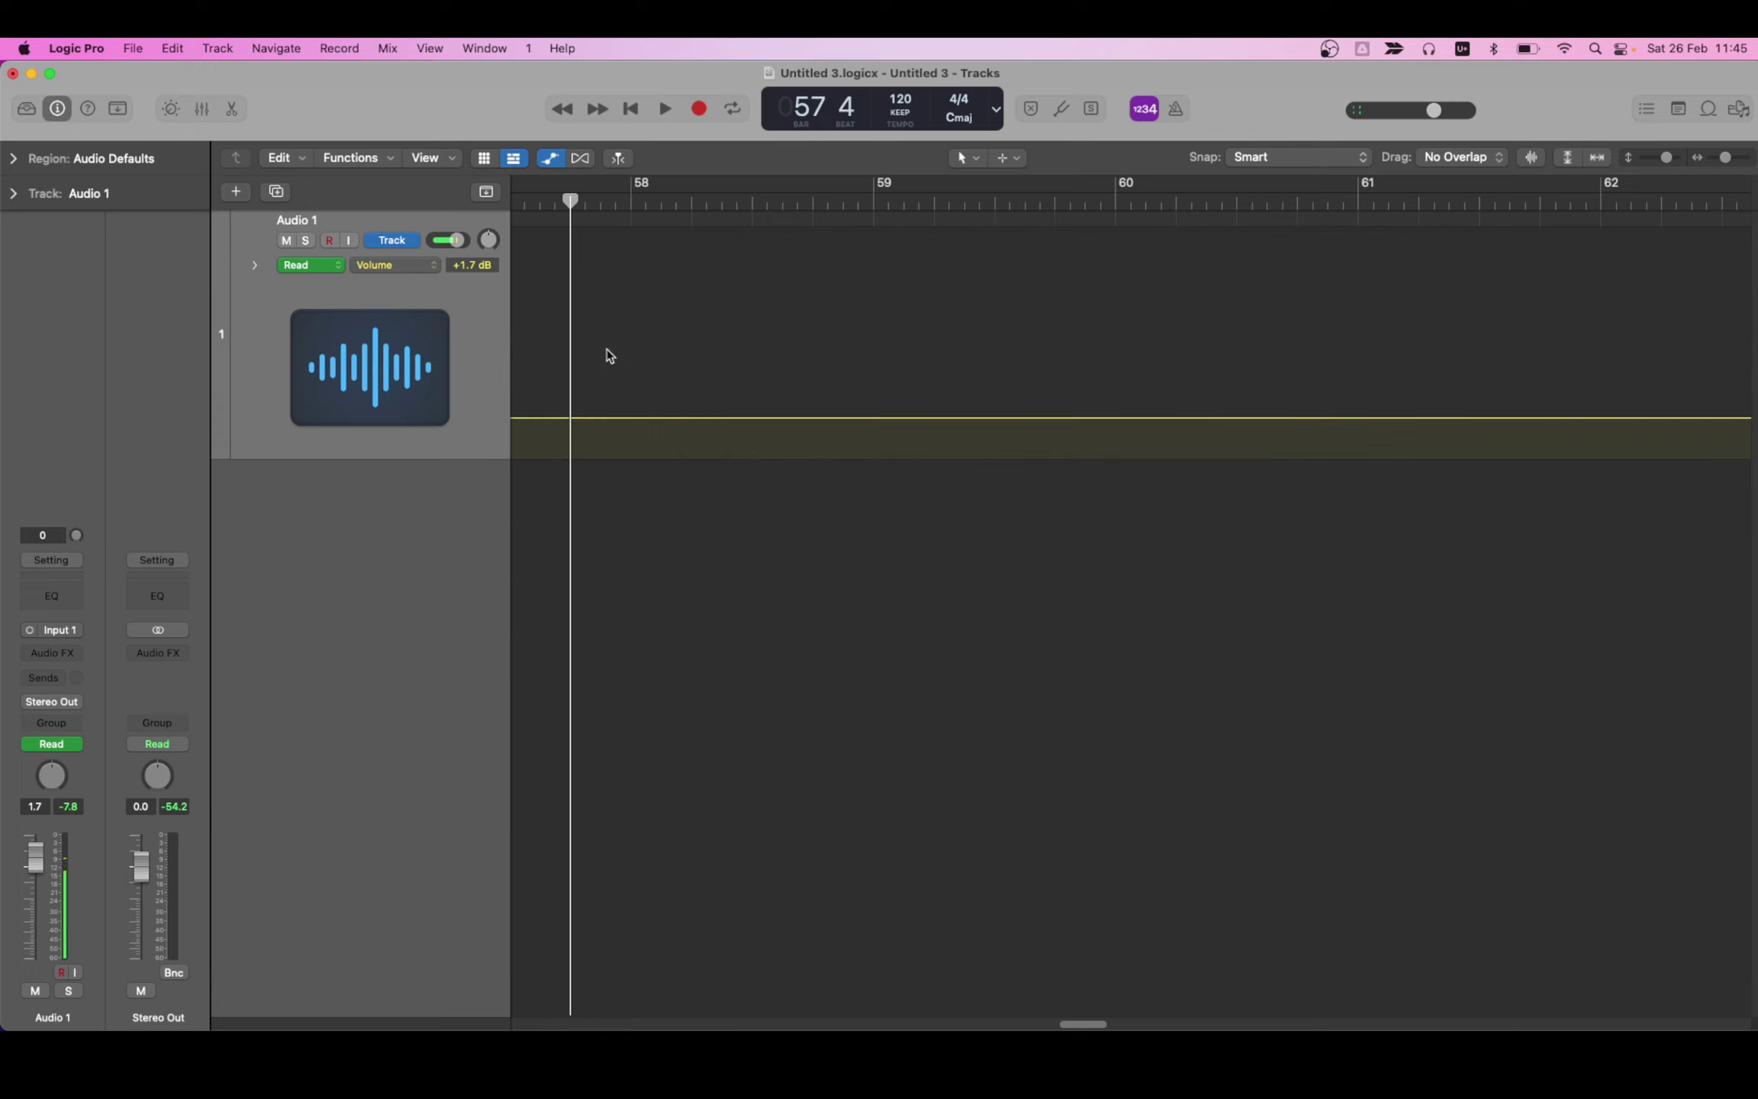
left_click(633, 199)
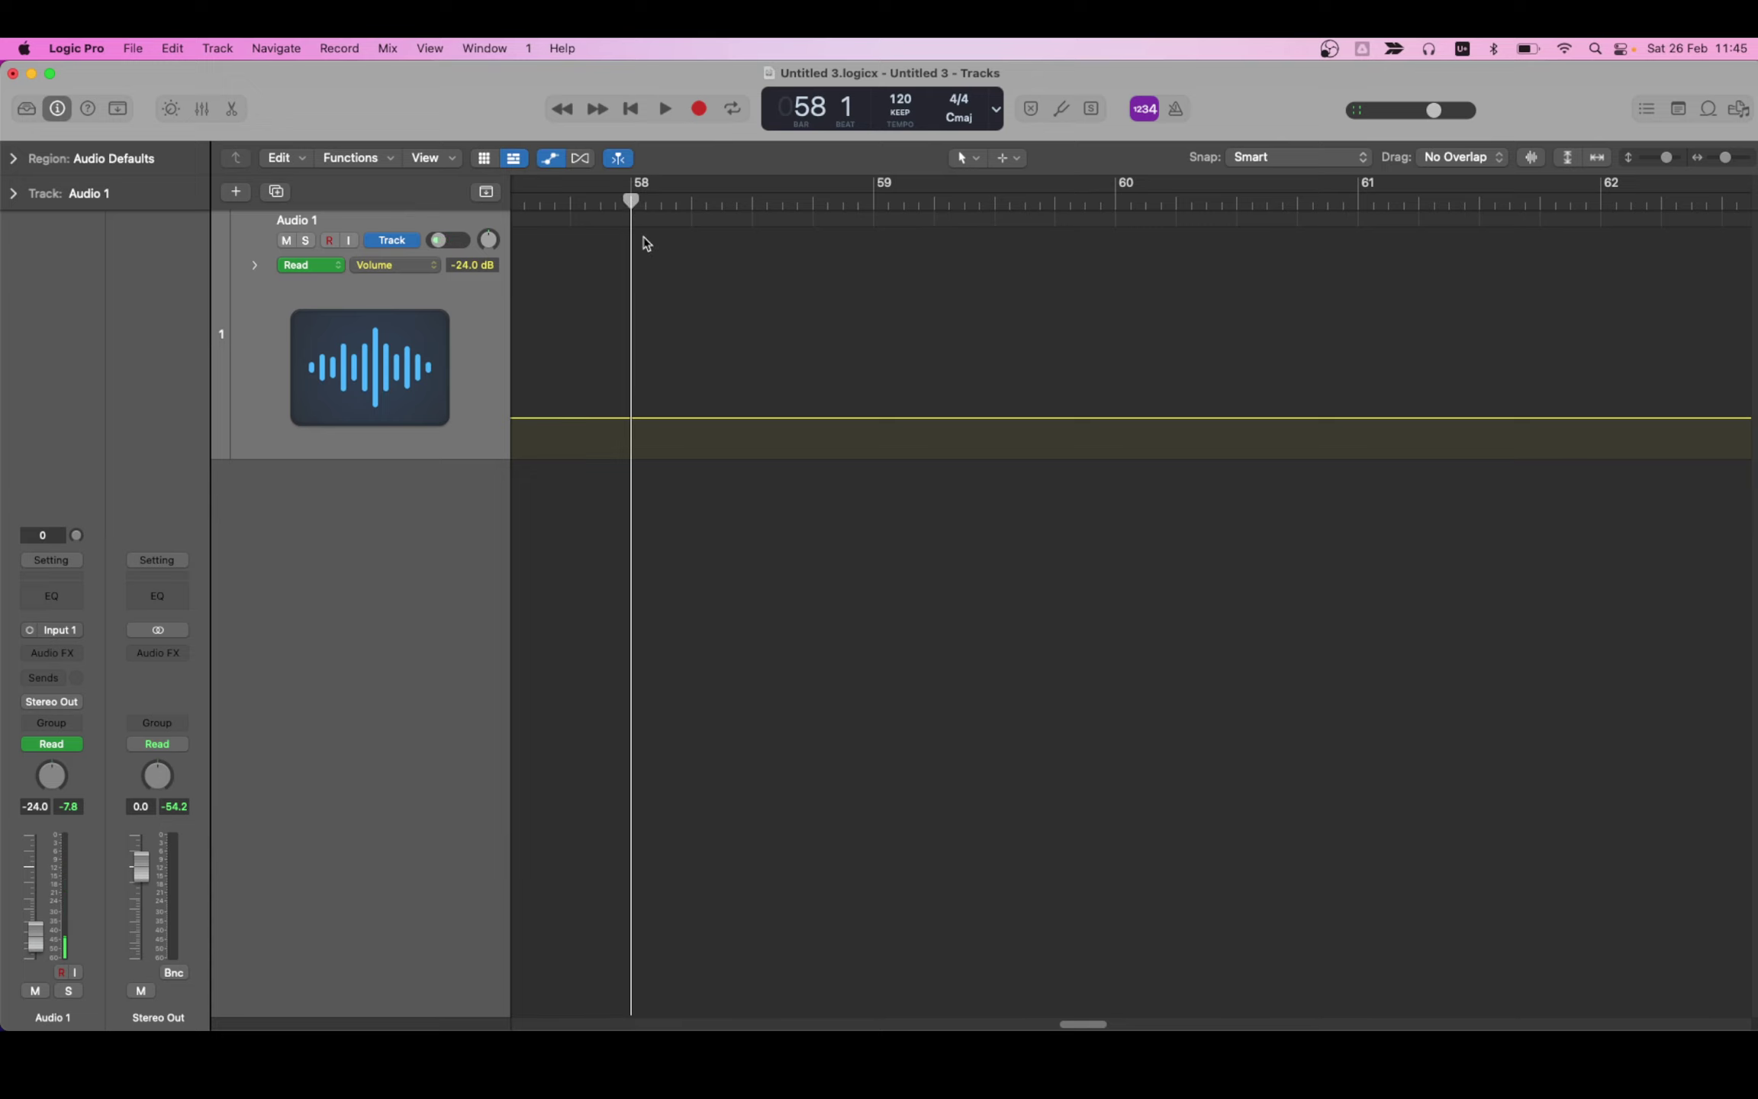
left_click(389, 52)
mouse_move(403, 97)
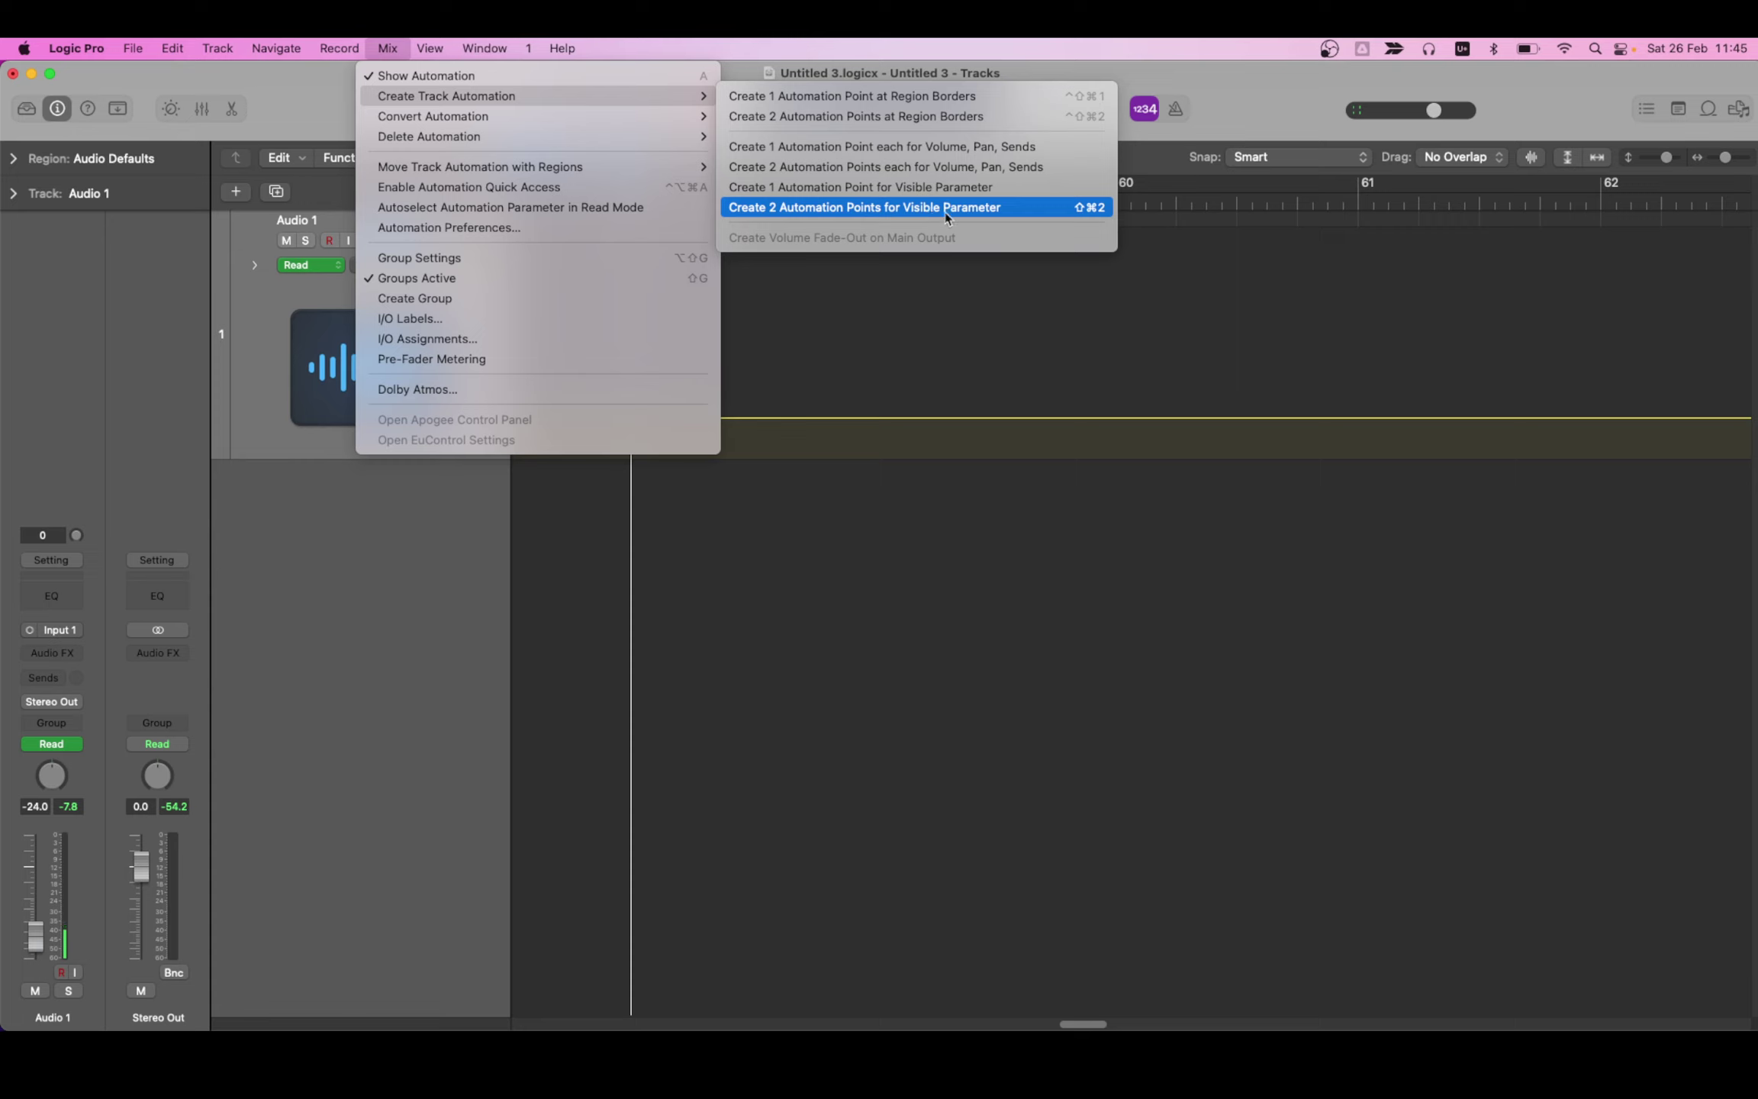
left_click(836, 208)
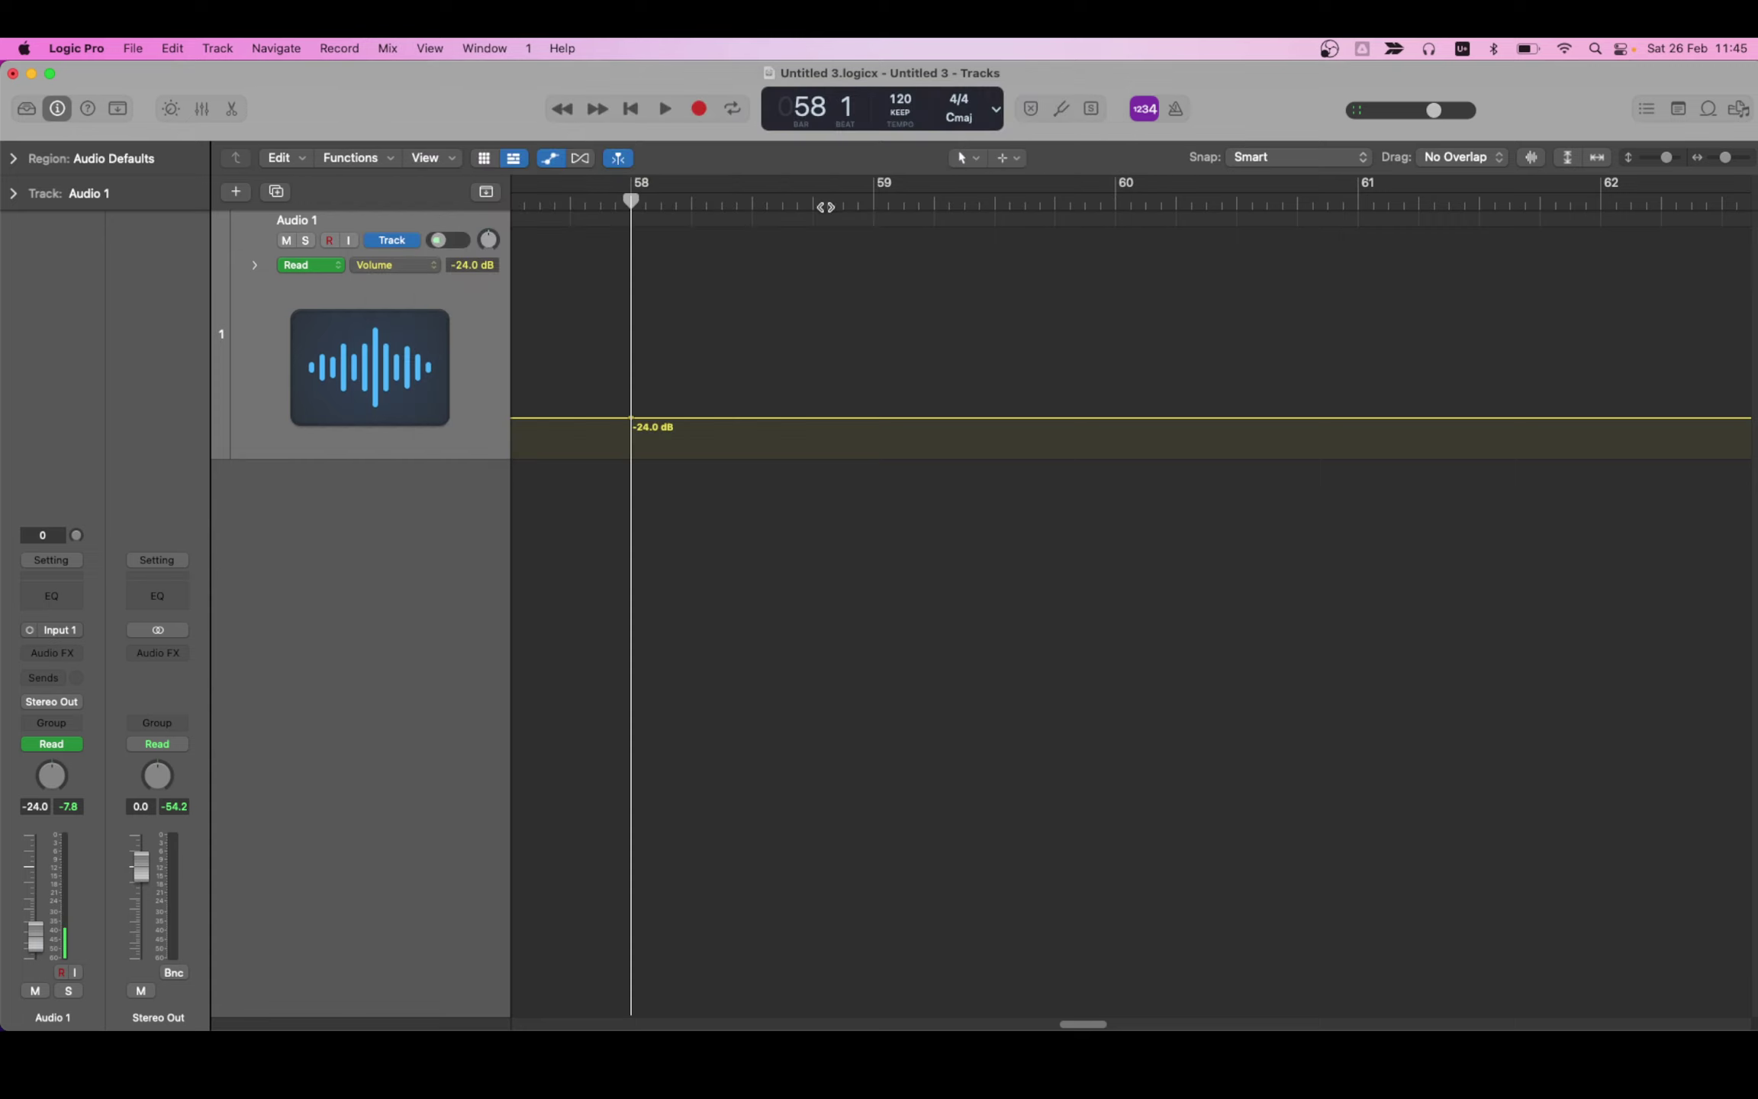
Raise the volume after bar 58 from -24.0 dB to -0.1 dB, forming an instant step
left_click(1356, 203)
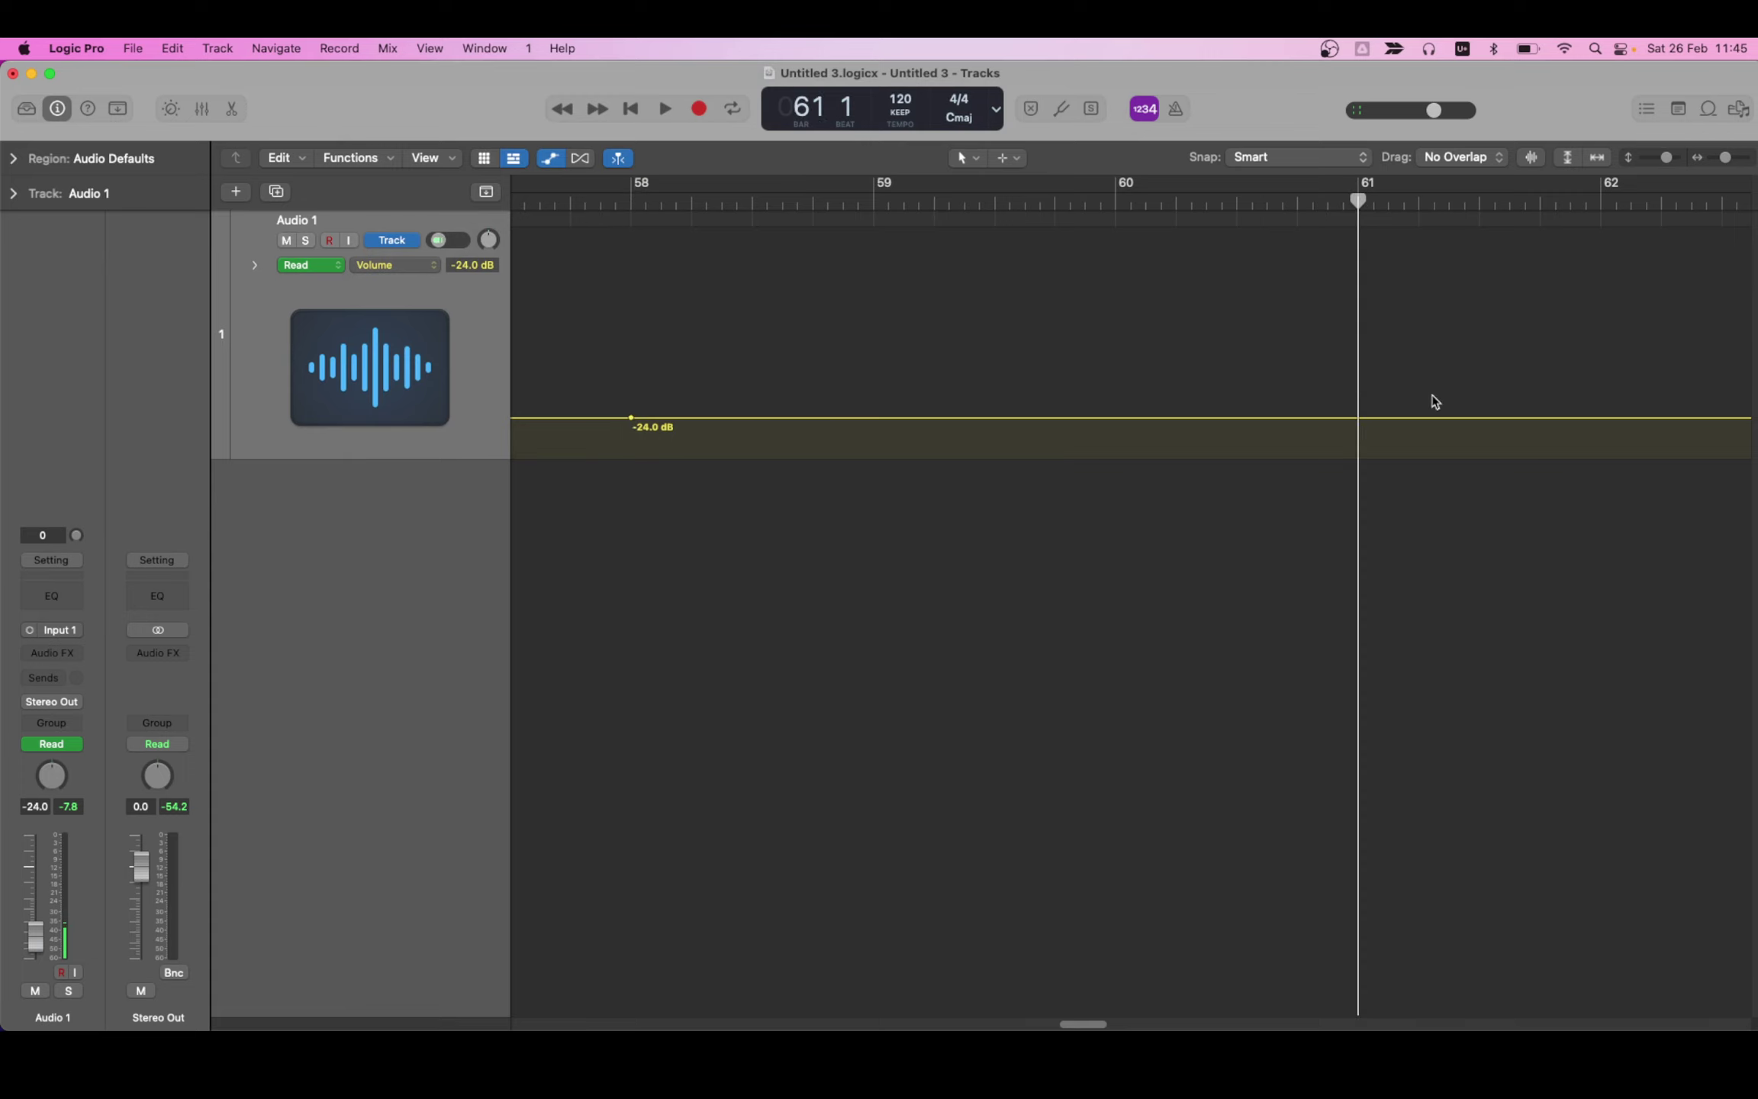
left_click_drag(1664, 422, 1620, 412)
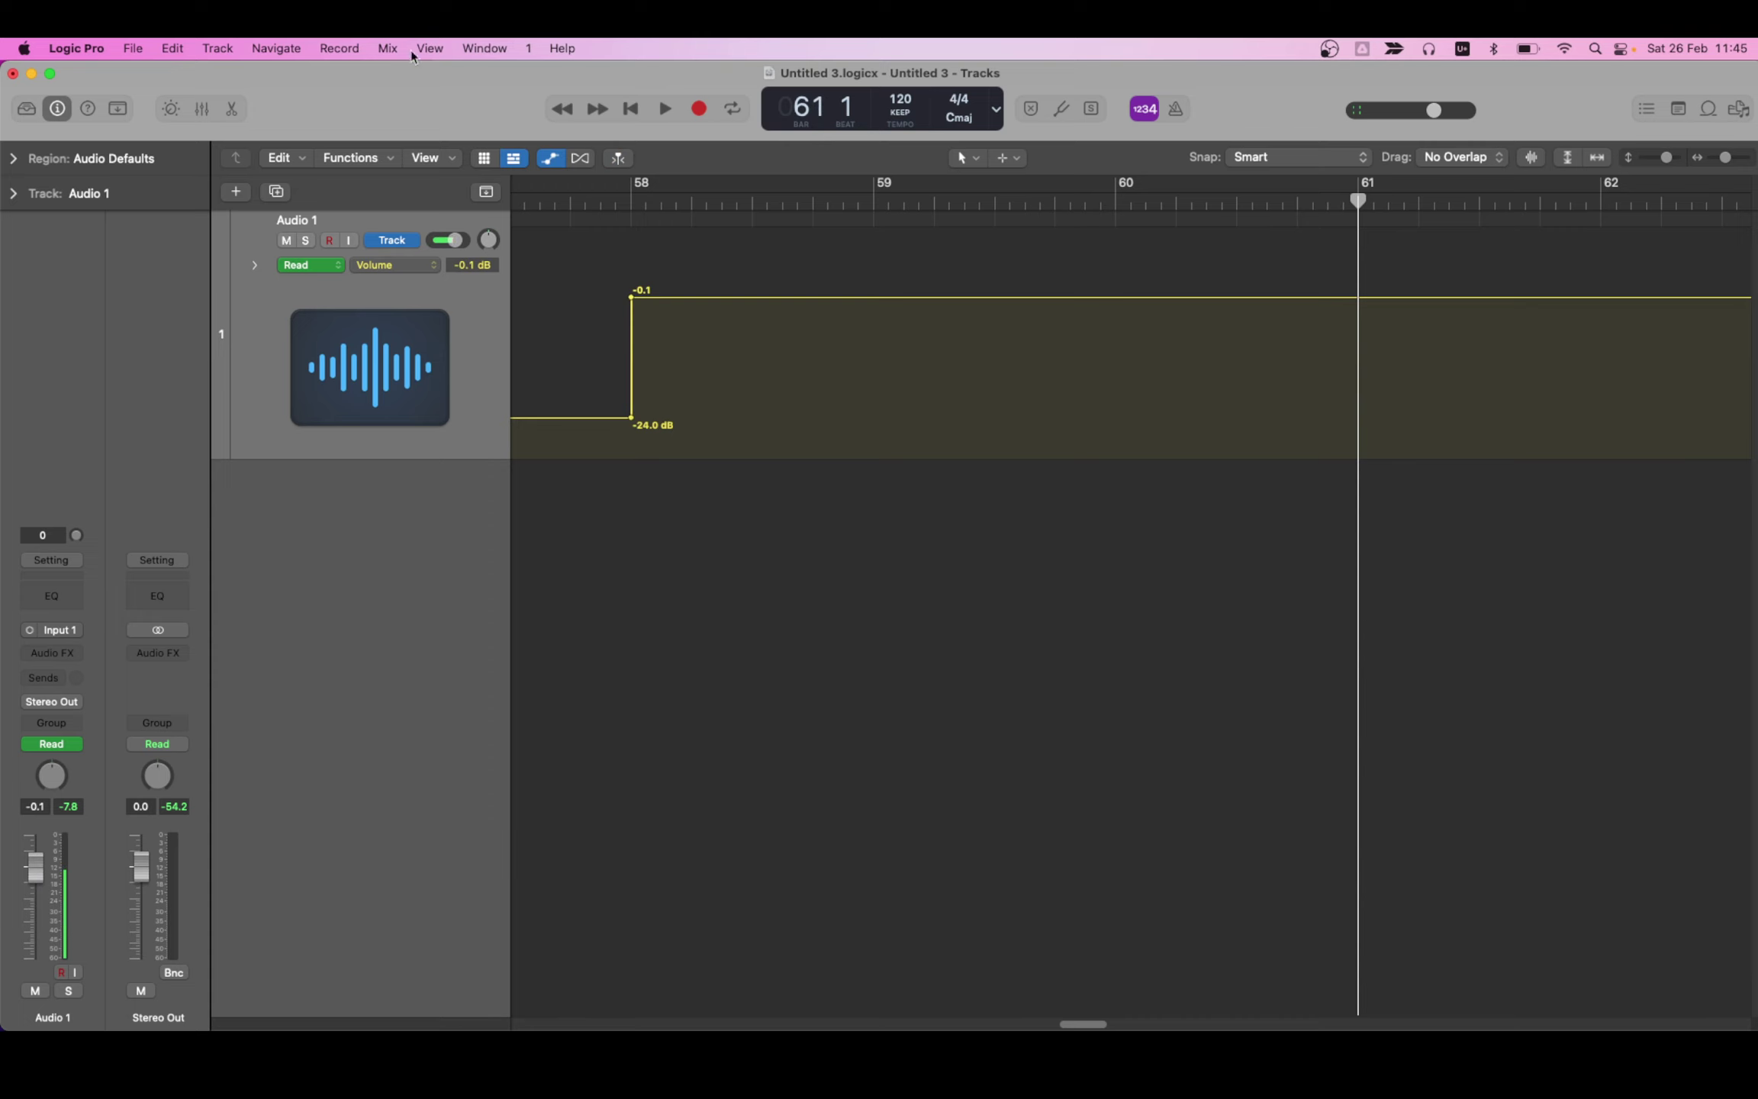
left_click(388, 48)
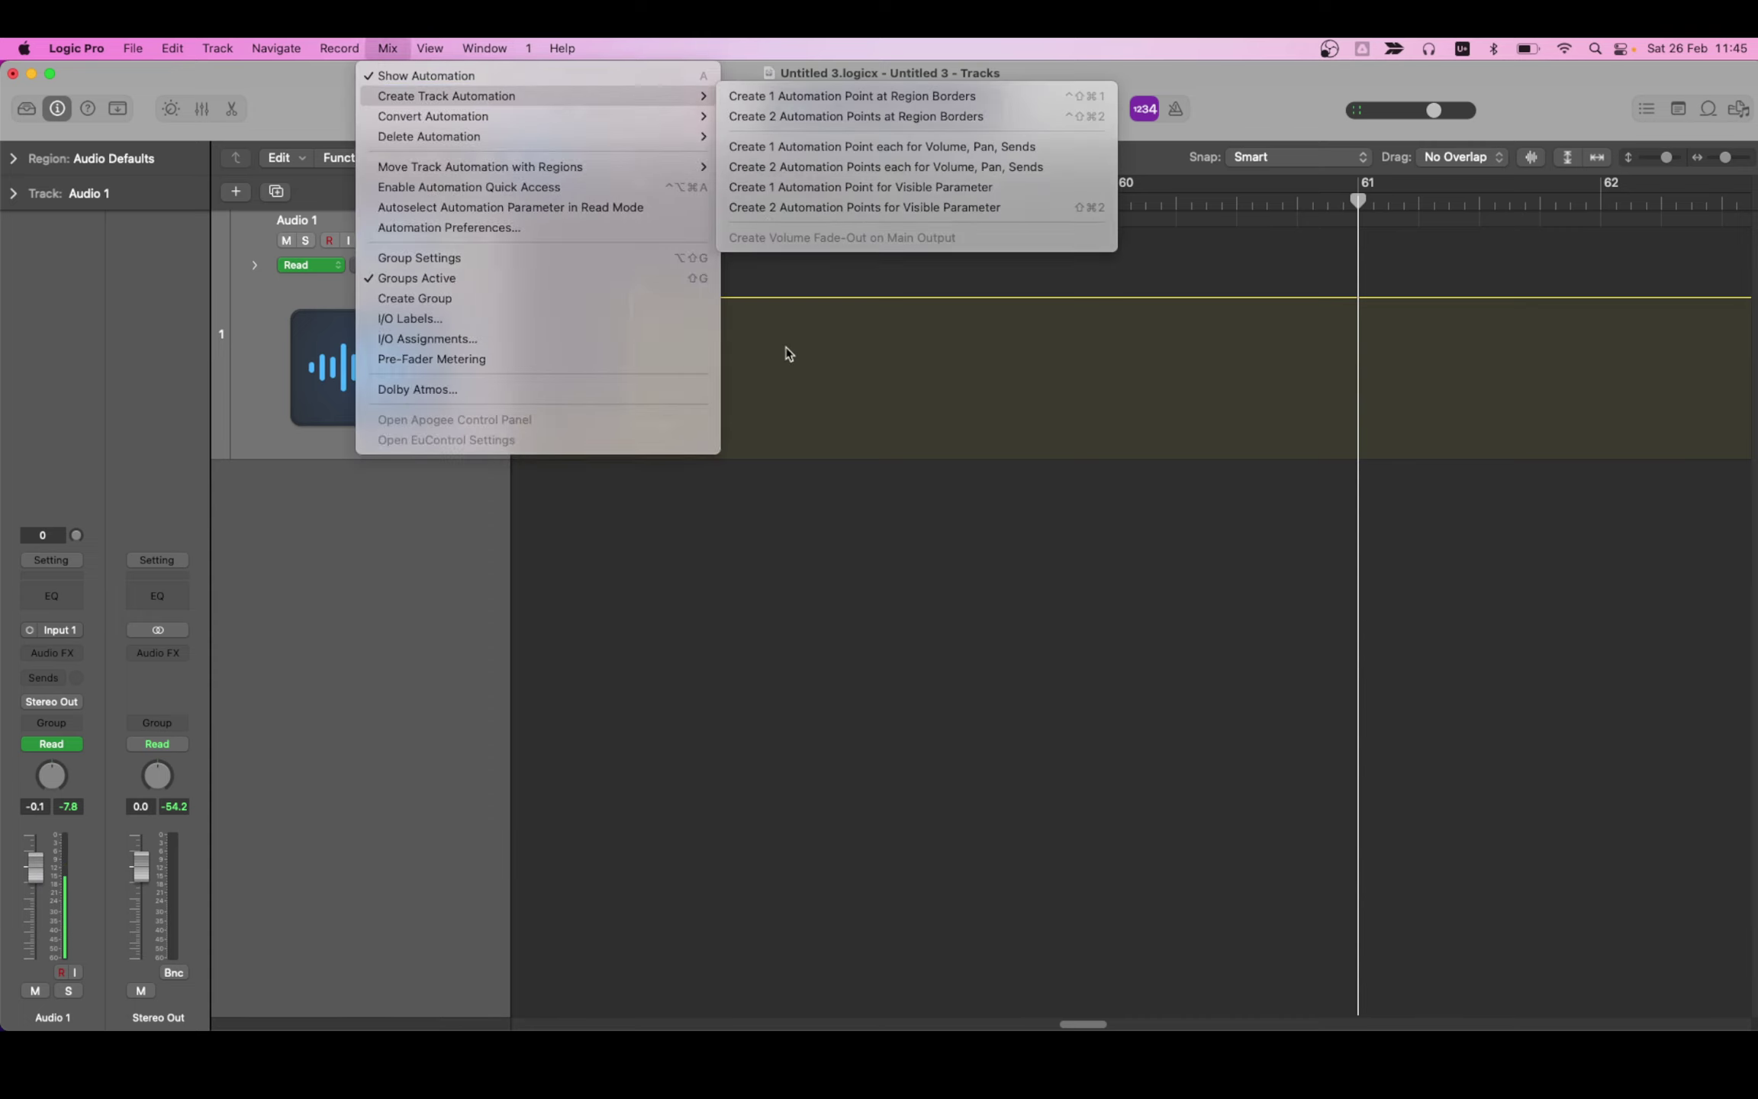
left_click(789, 354)
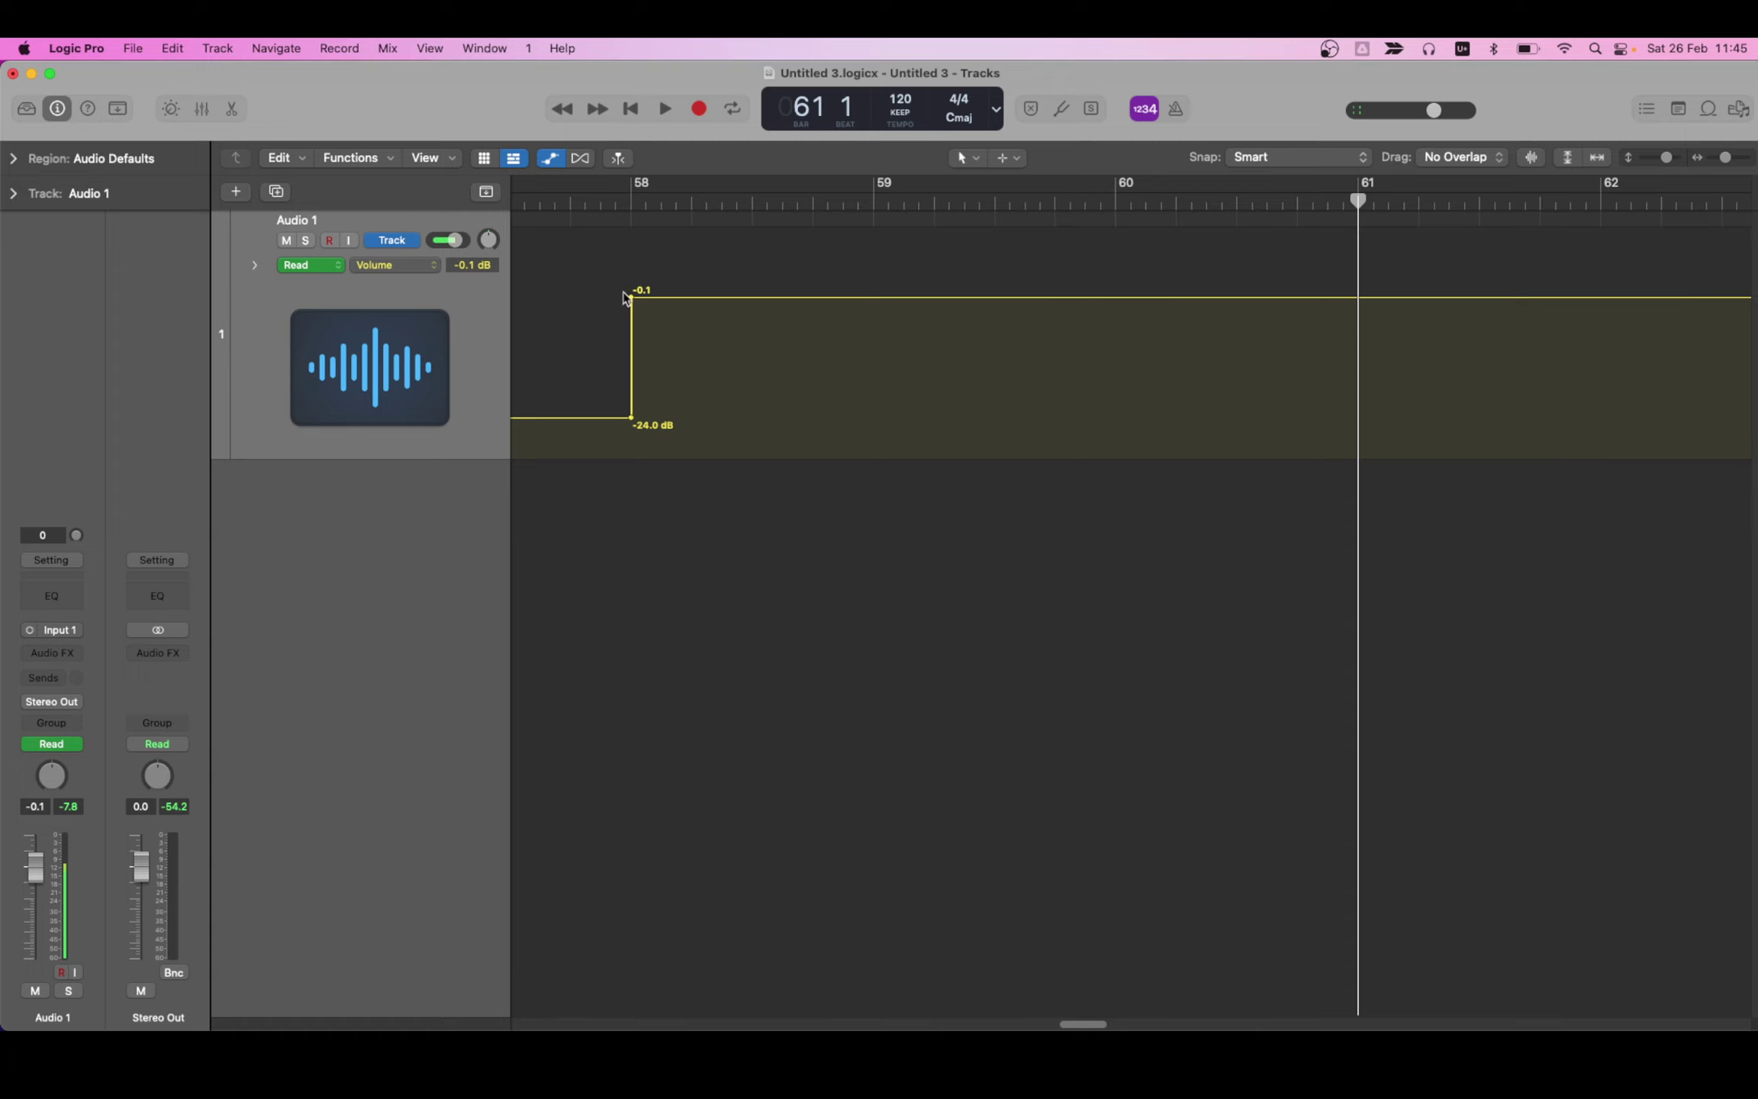
Zoom in around the bar-58 step and move the playhead to bar 59
left_click(639, 216)
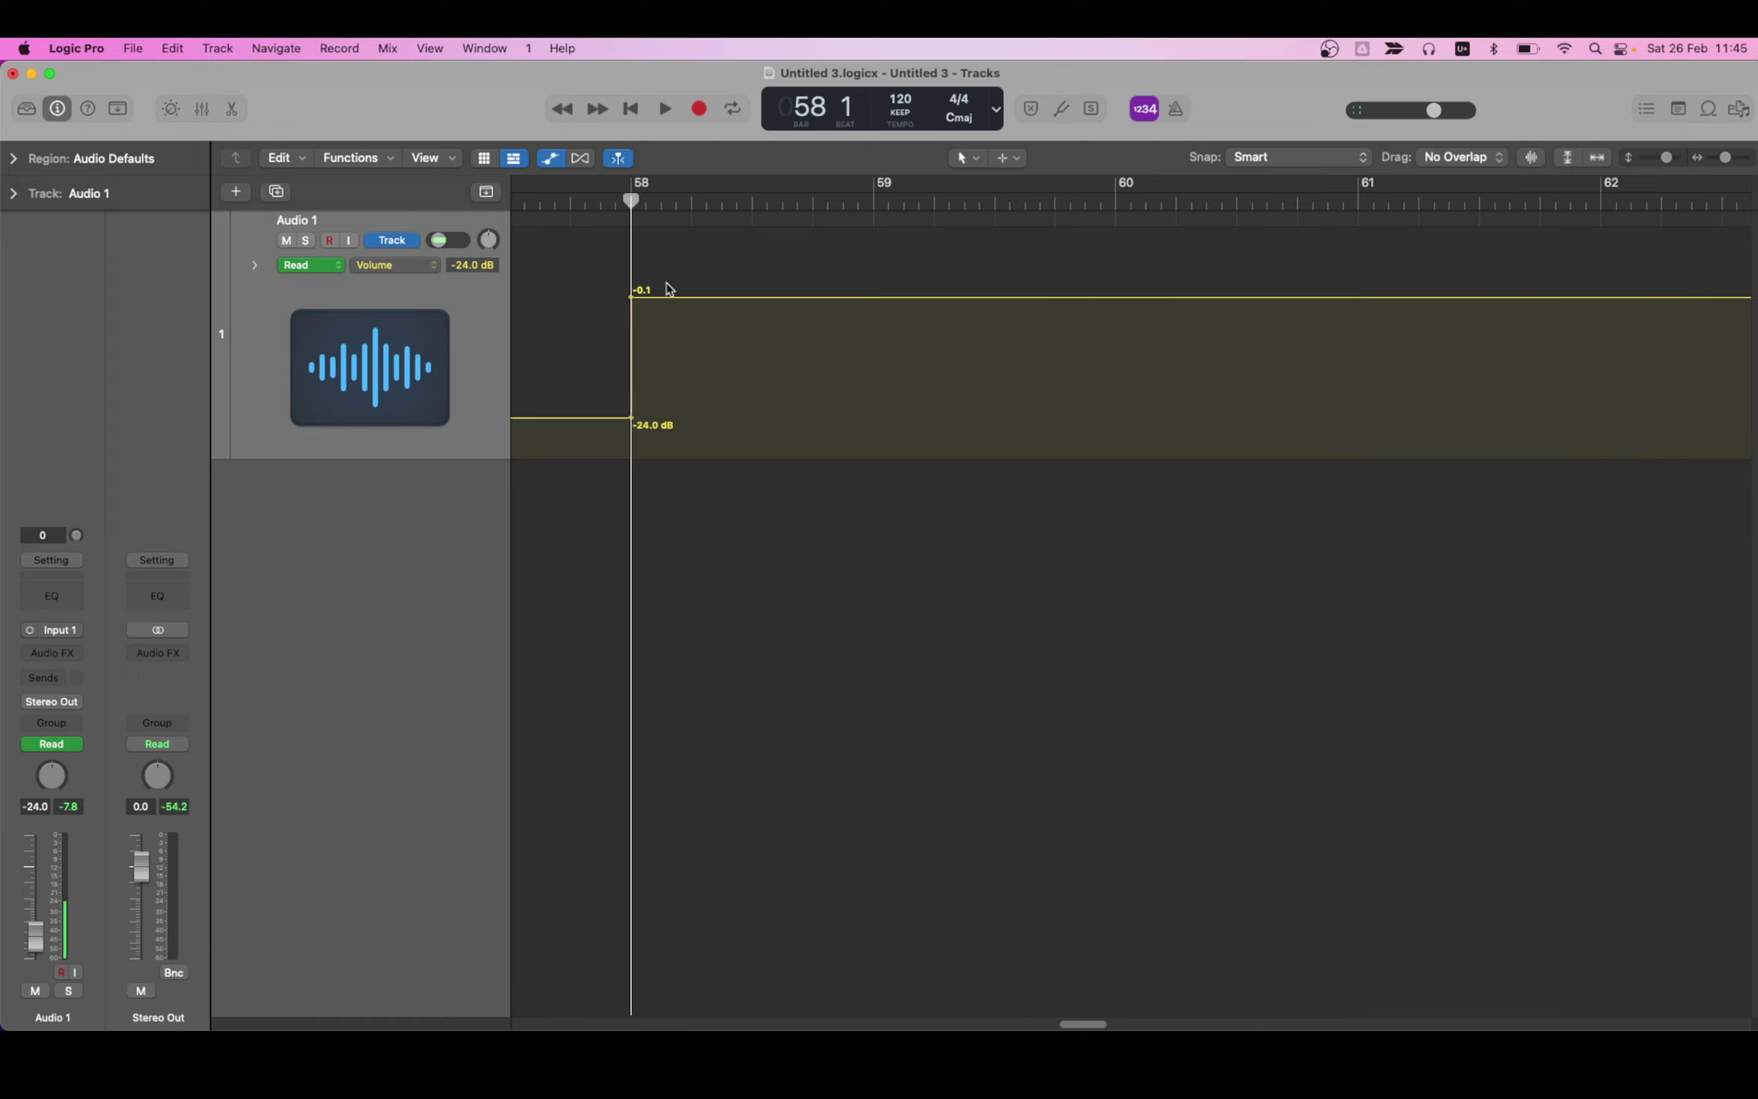
key("super+Right")
key("super+Right")
key("super+Right")
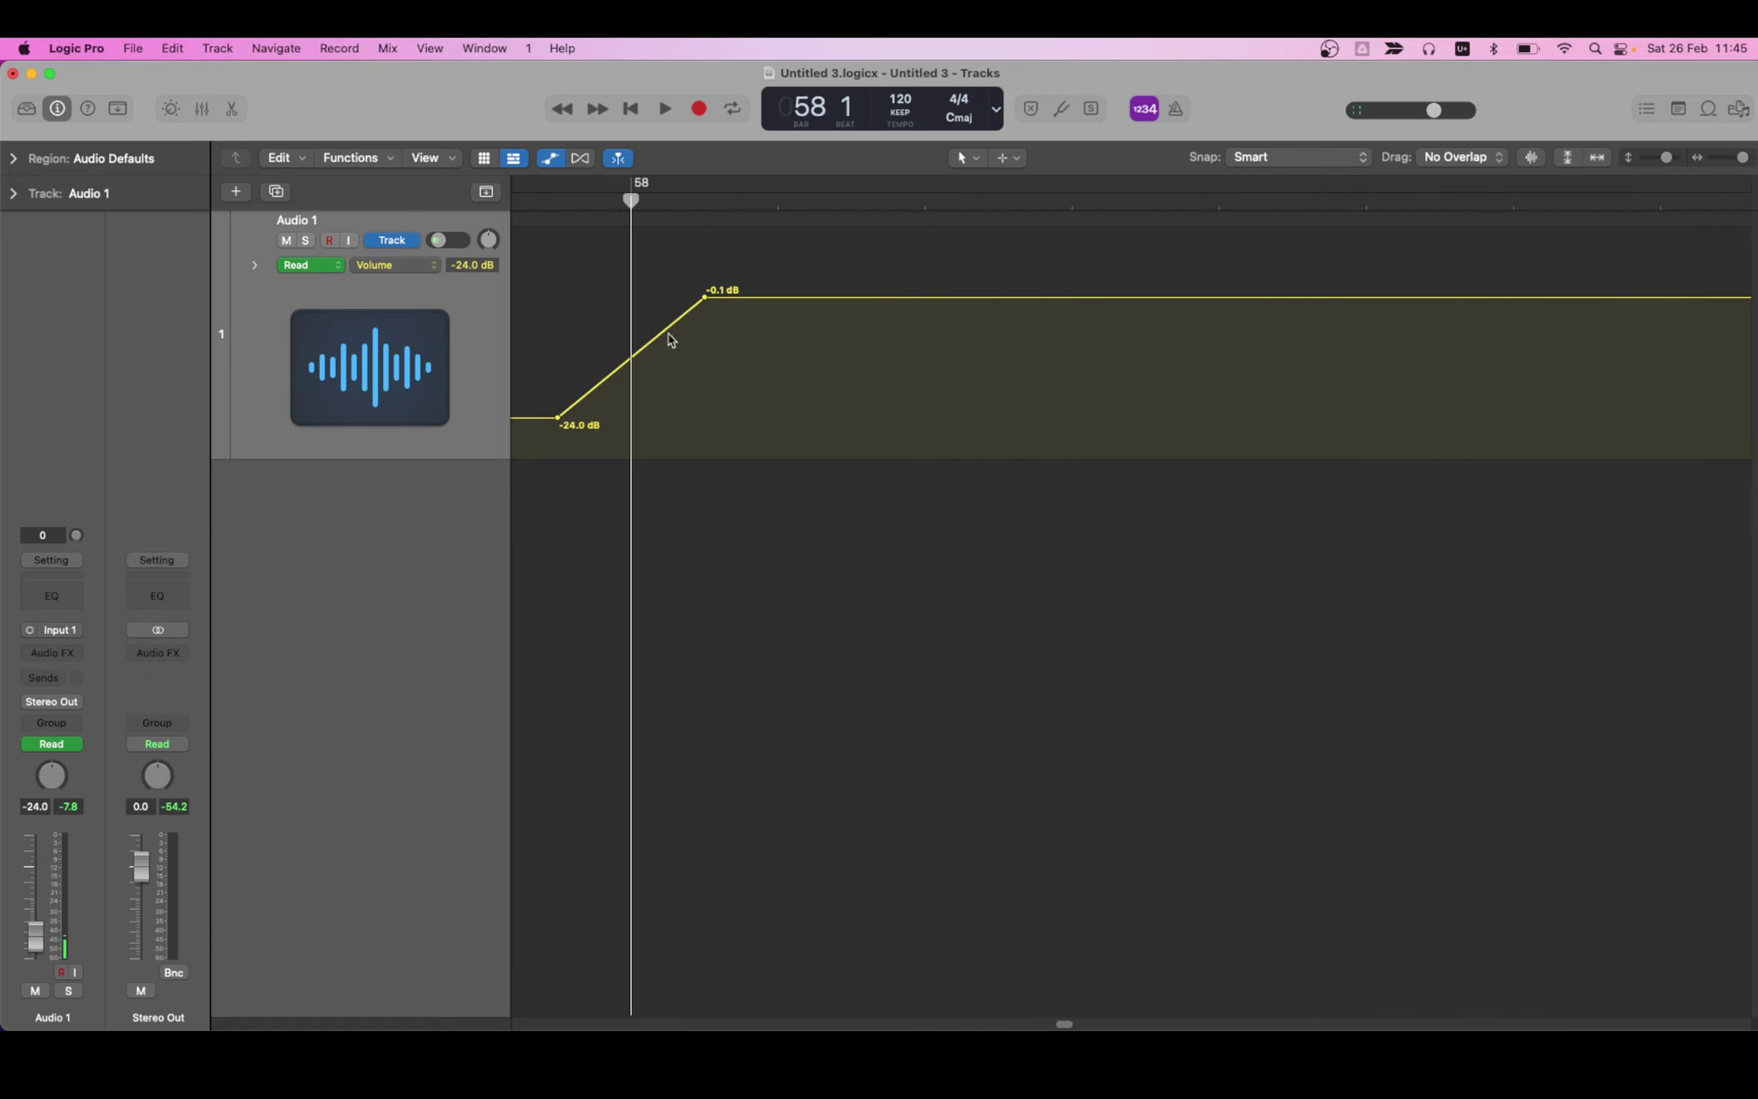
key("super+Left")
key("super+Left")
key("super+Left")
key("super+Left")
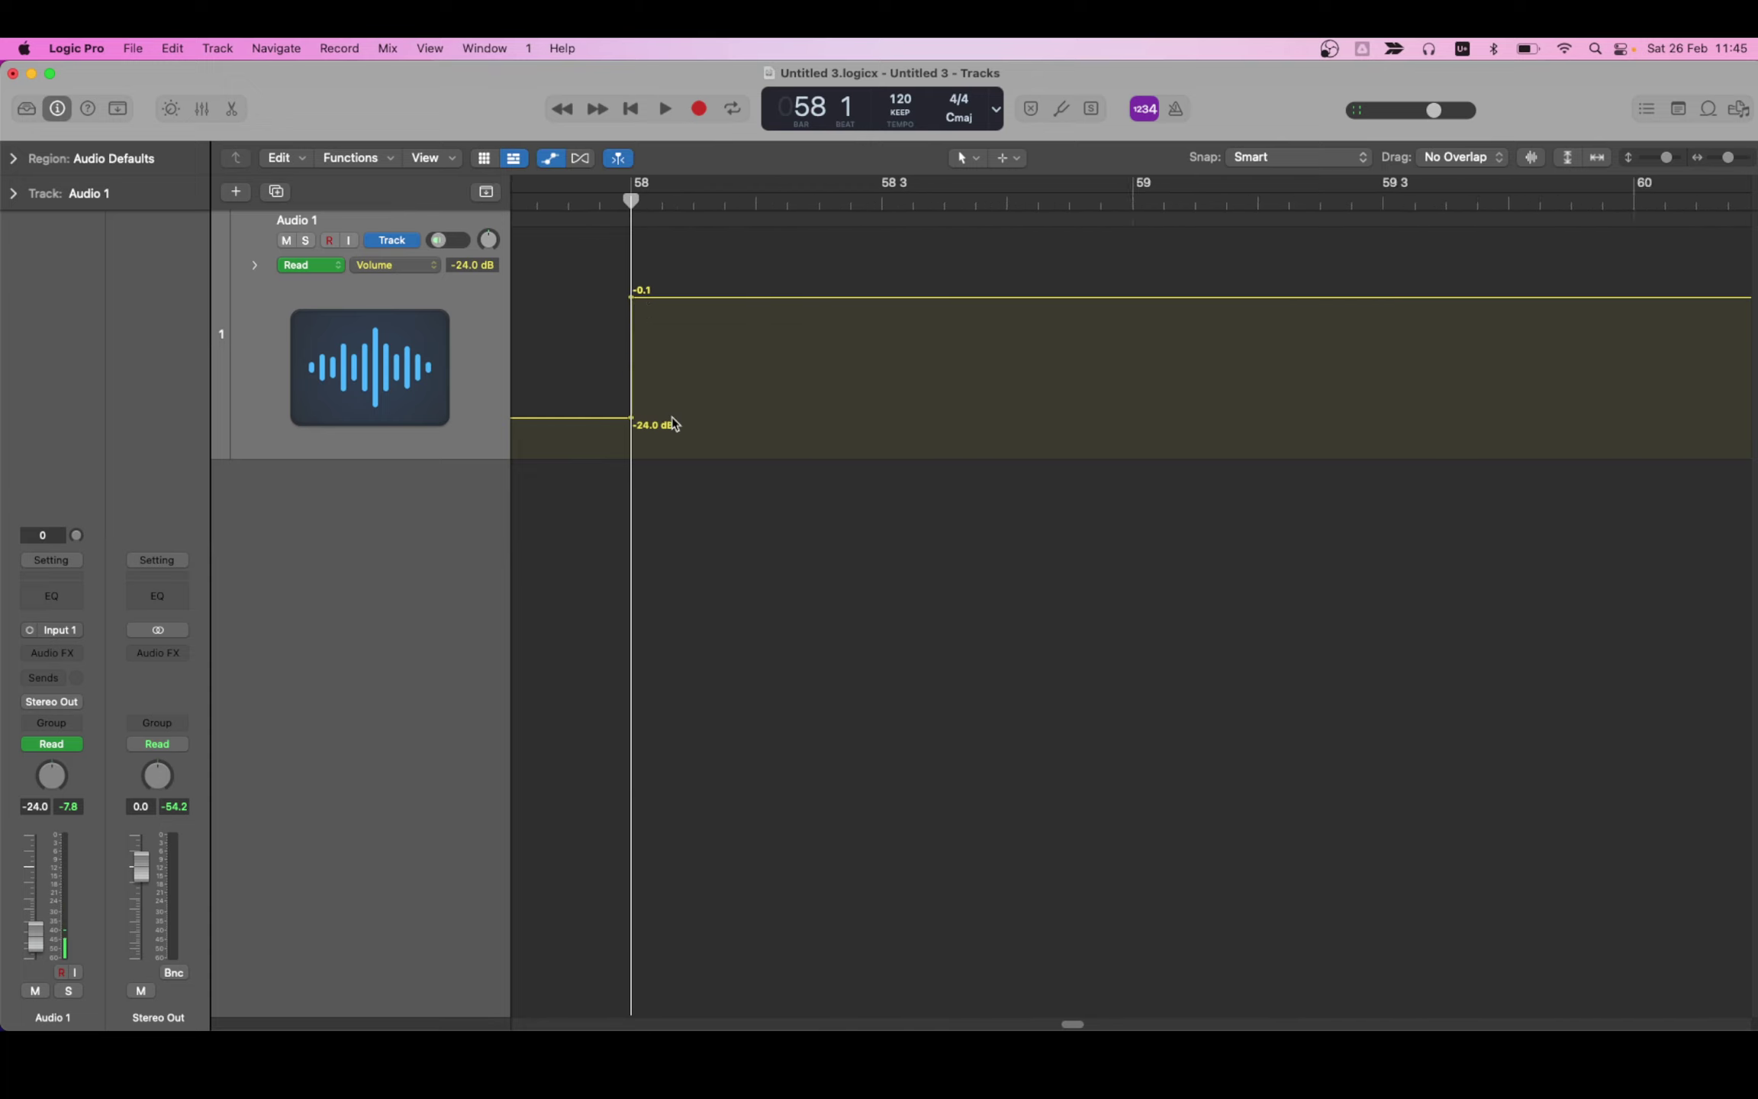
key("super+Right")
key("super+Right")
key("super+Right")
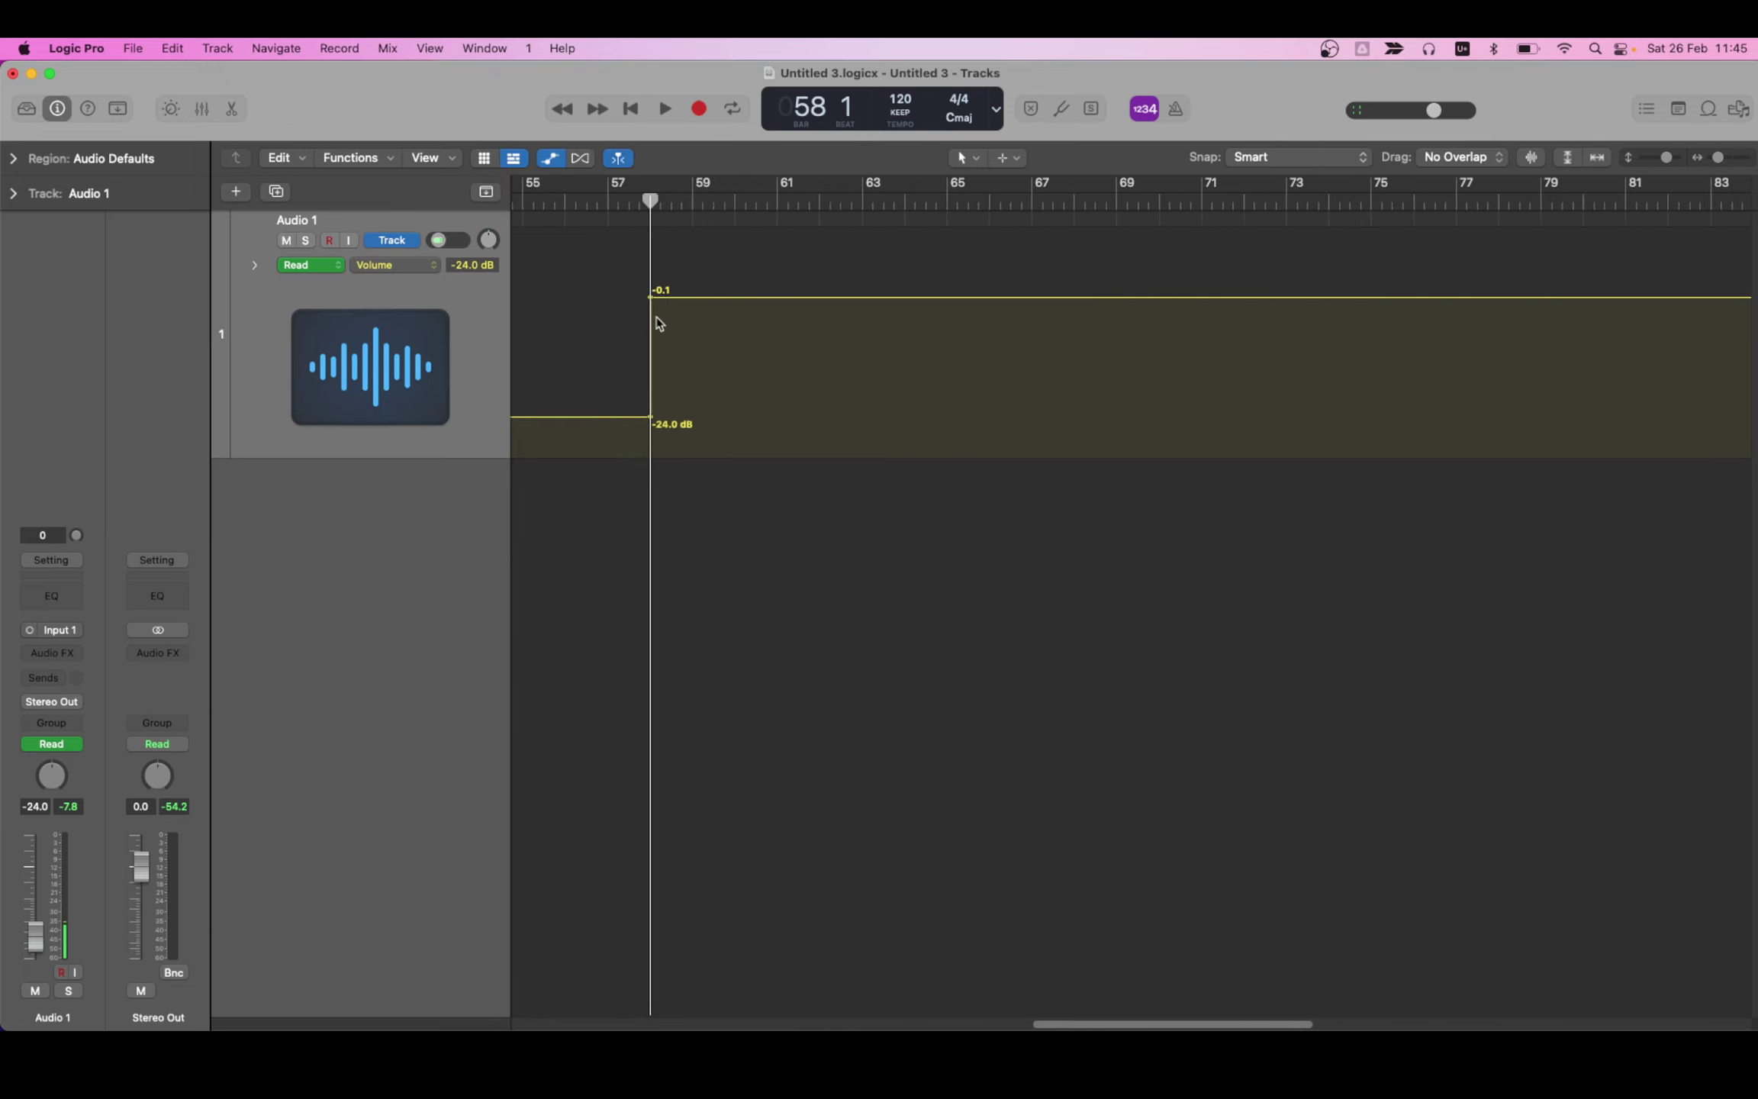
key("super+Right")
key("super+Right")
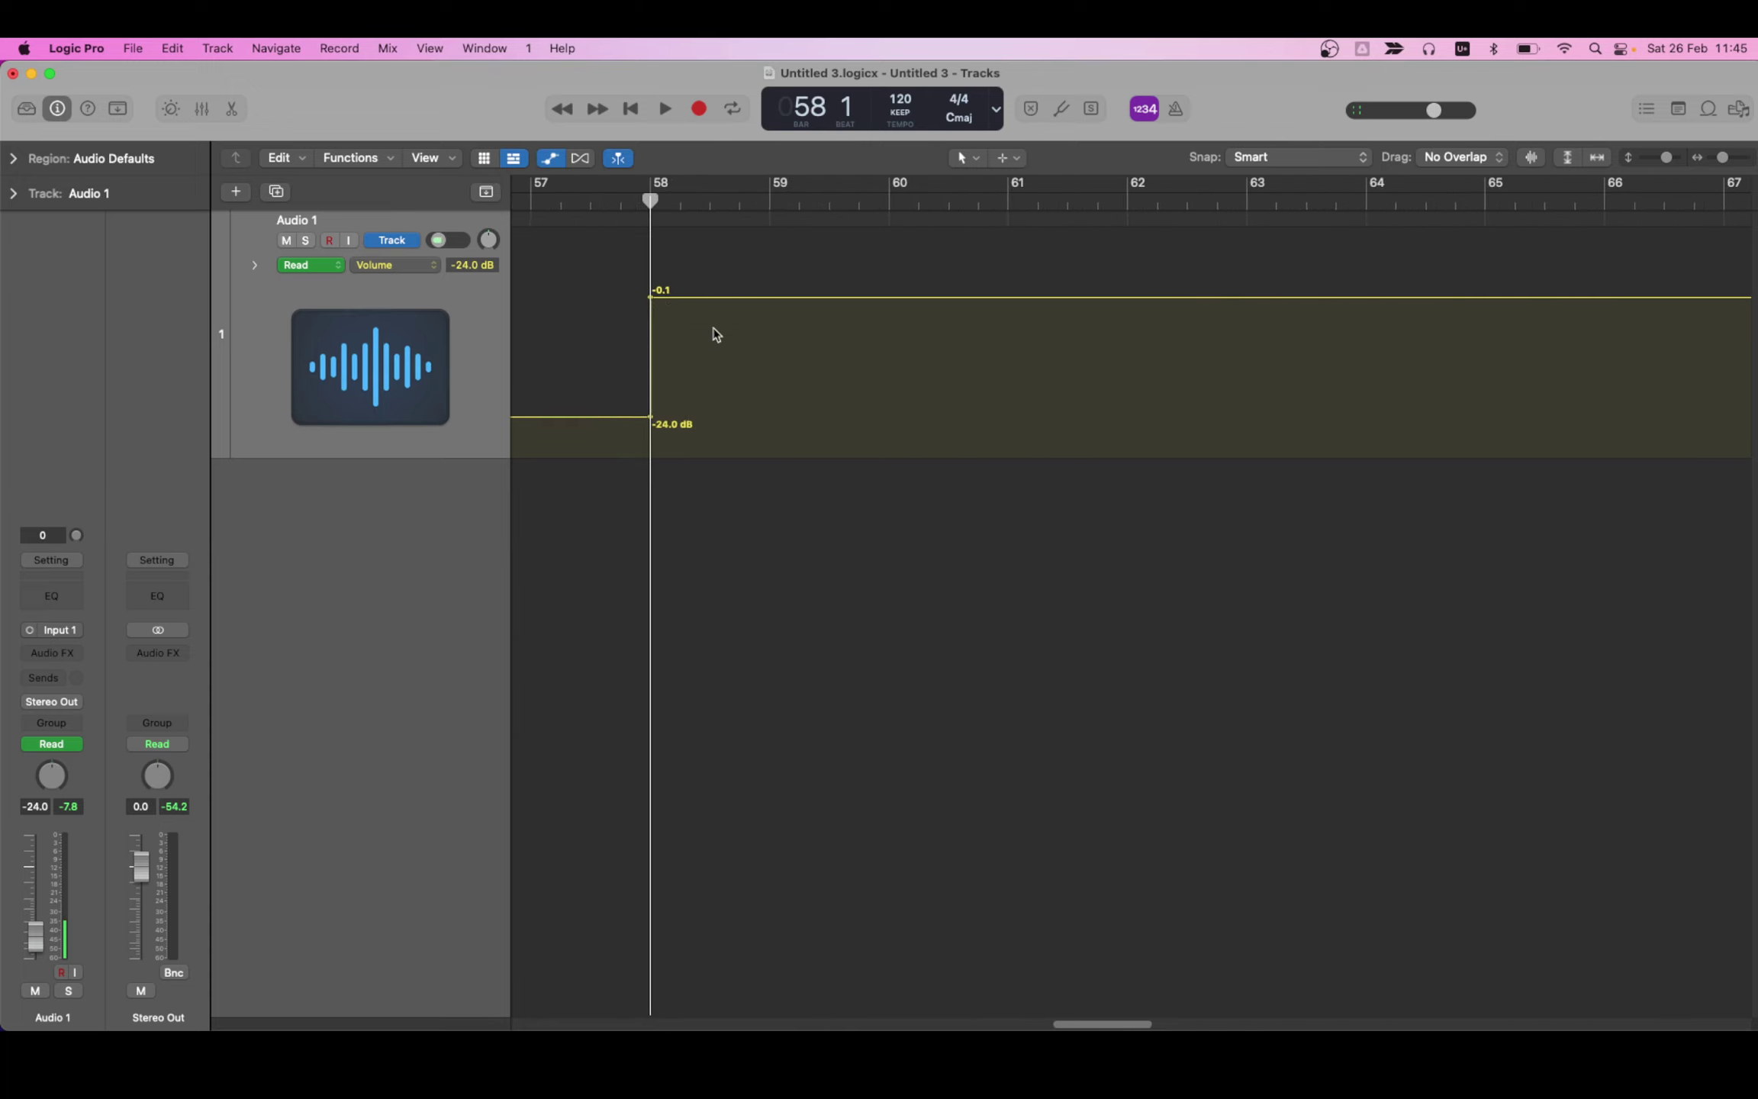
mouse_move(739, 216)
left_mouse_down()
mouse_move(870, 216)
mouse_move(745, 216)
mouse_move(763, 216)
left_mouse_up()
Locate Mix > Create Track Automation > Create 2 Automation Points for Visible Parameter
left_click(387, 48)
mouse_move(534, 95)
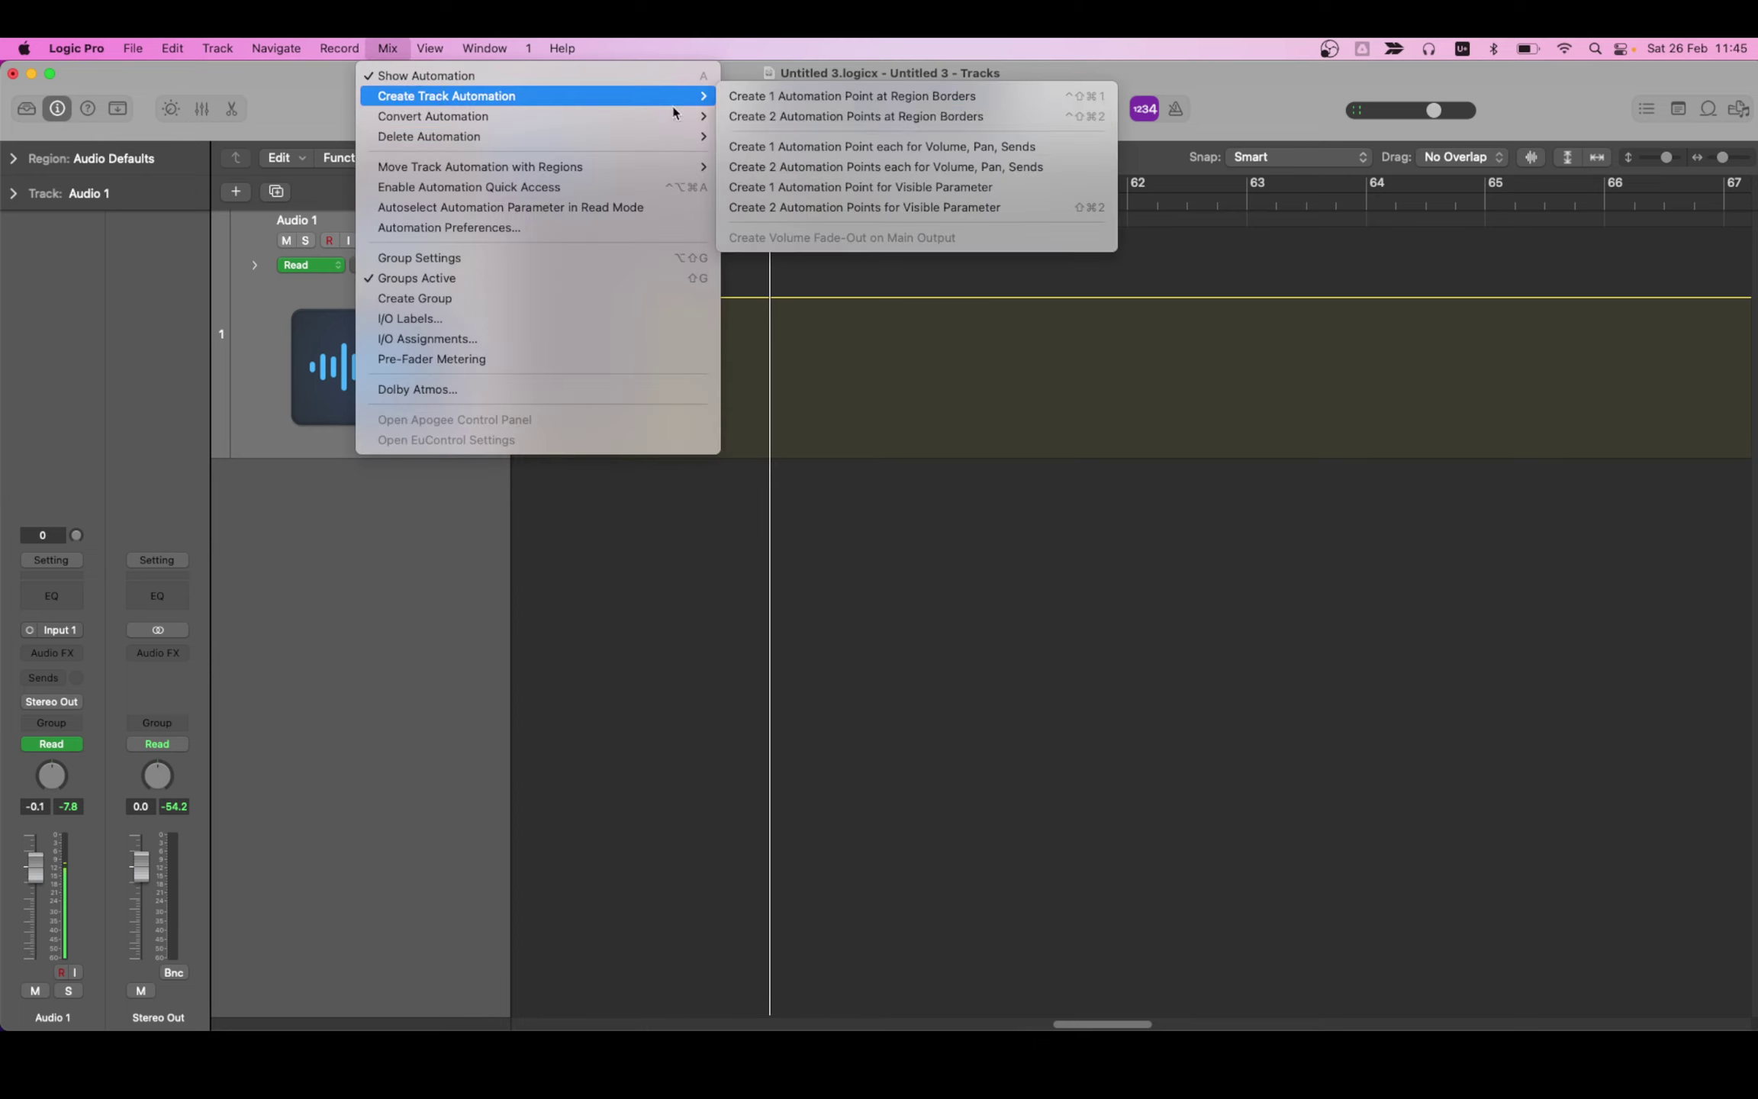
left_click(824, 347)
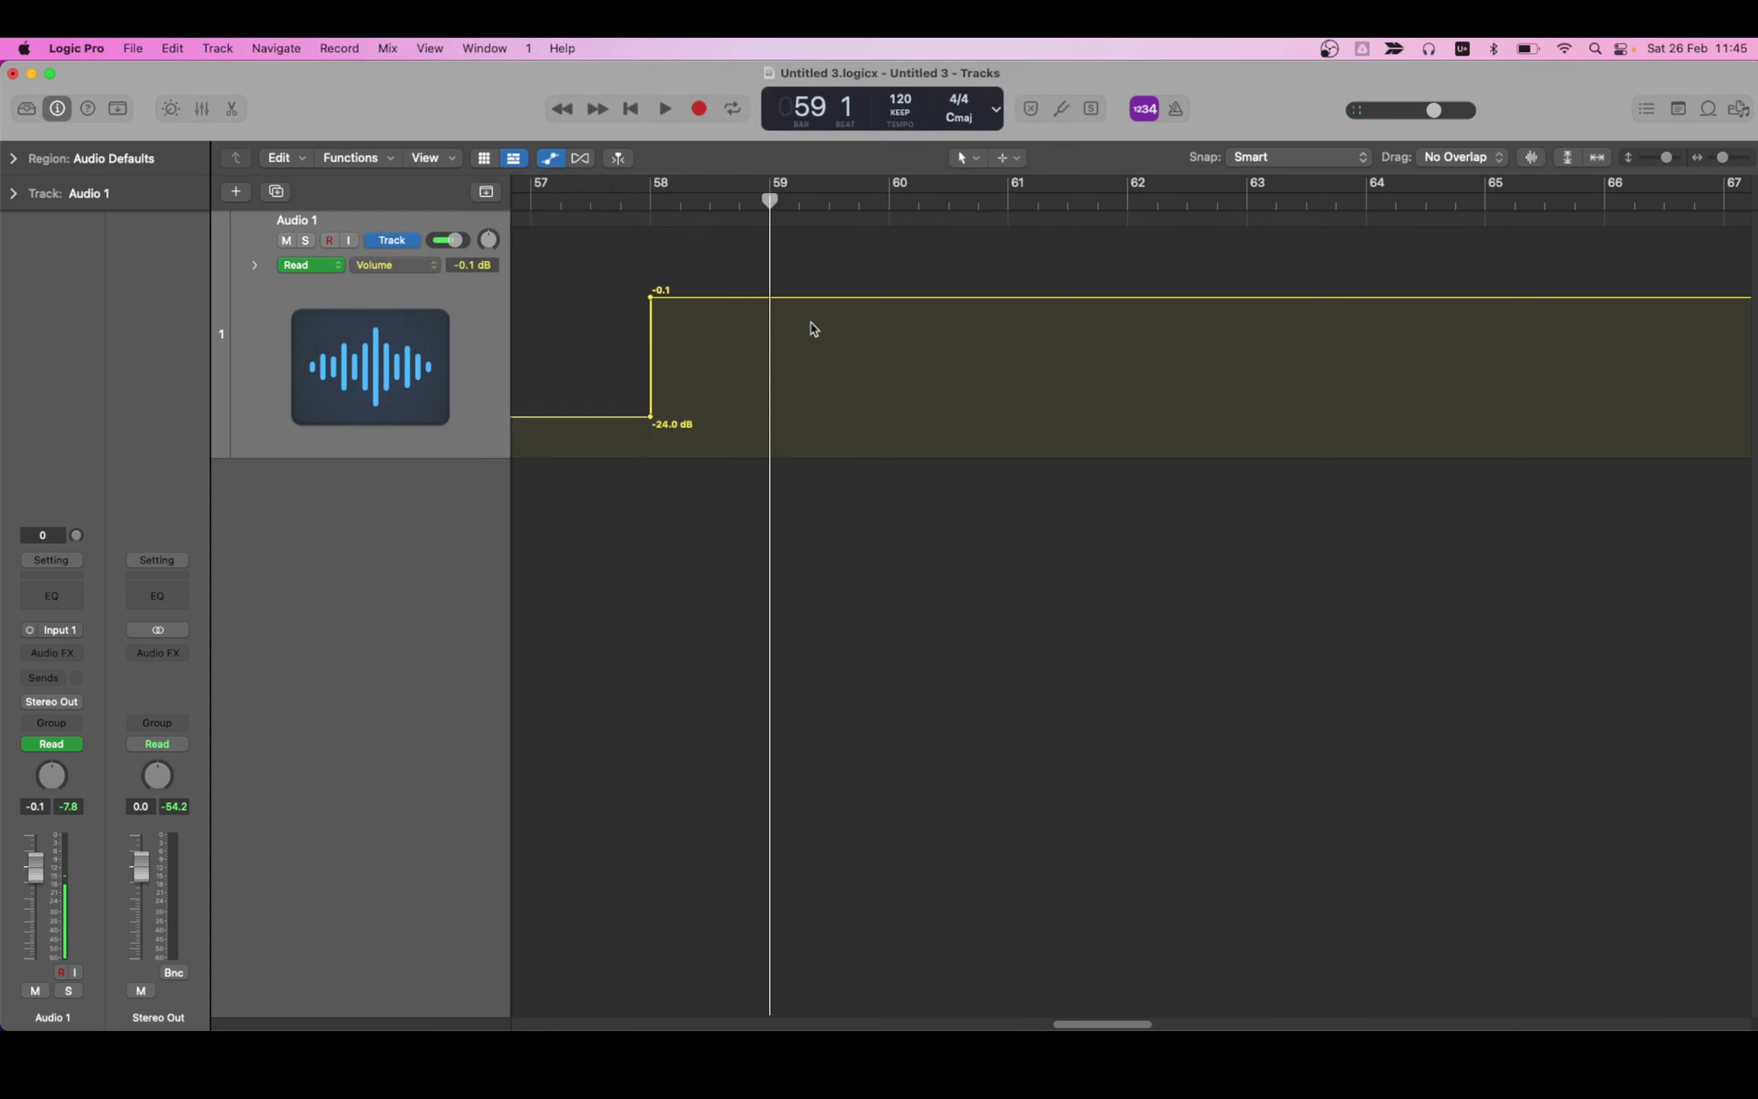
left_click(387, 48)
mouse_move(541, 97)
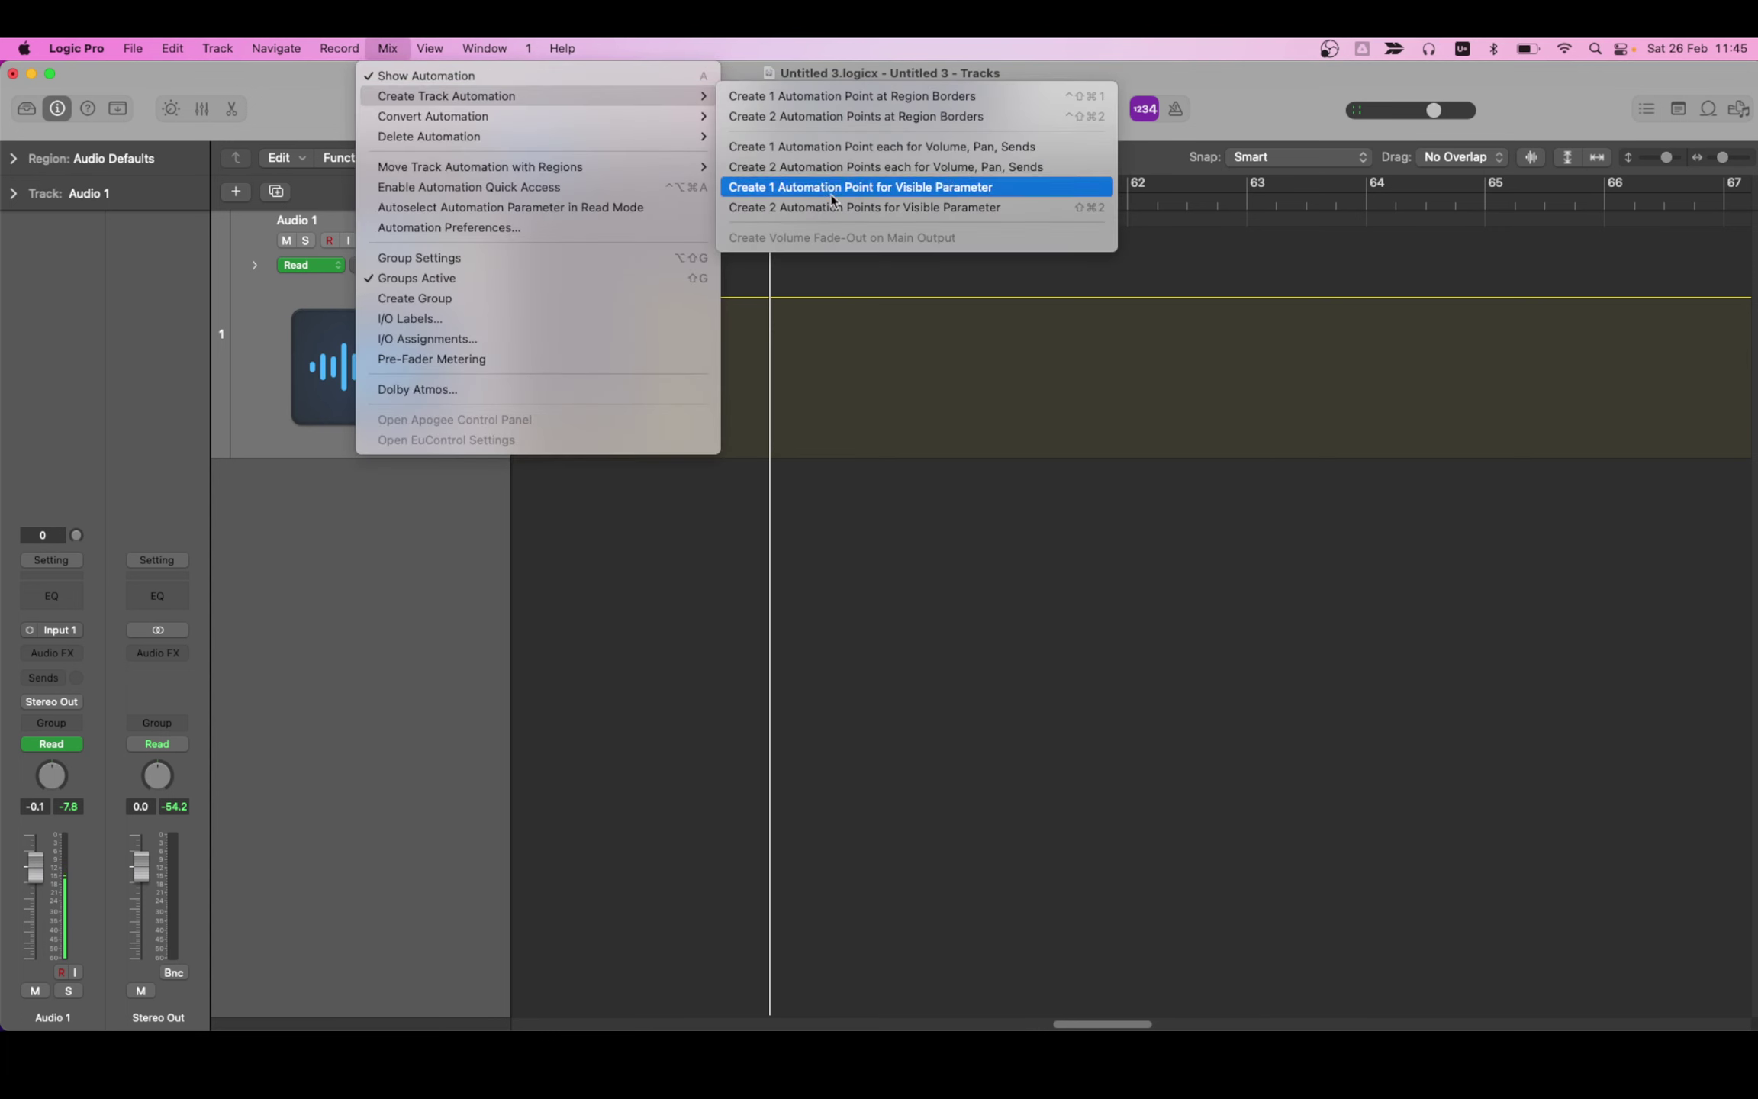
left_click(1080, 207)
left_click(132, 48)
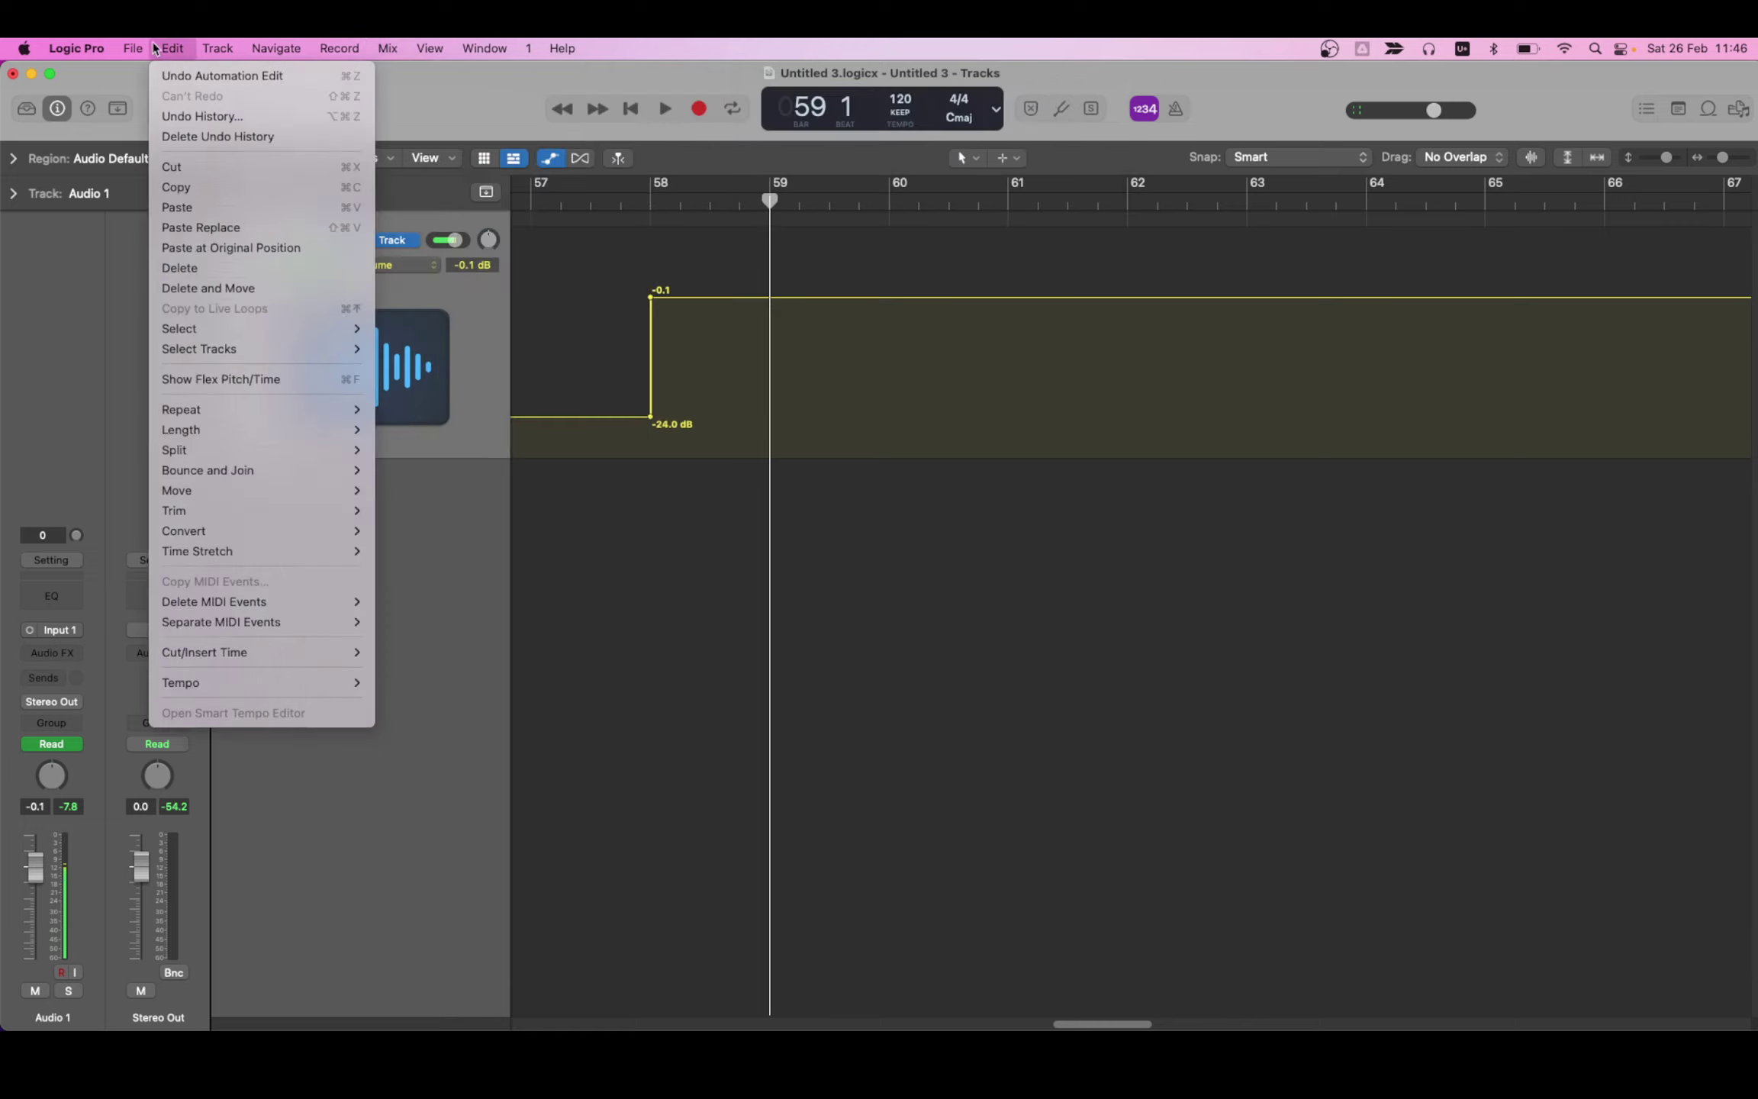
mouse_move(214, 147)
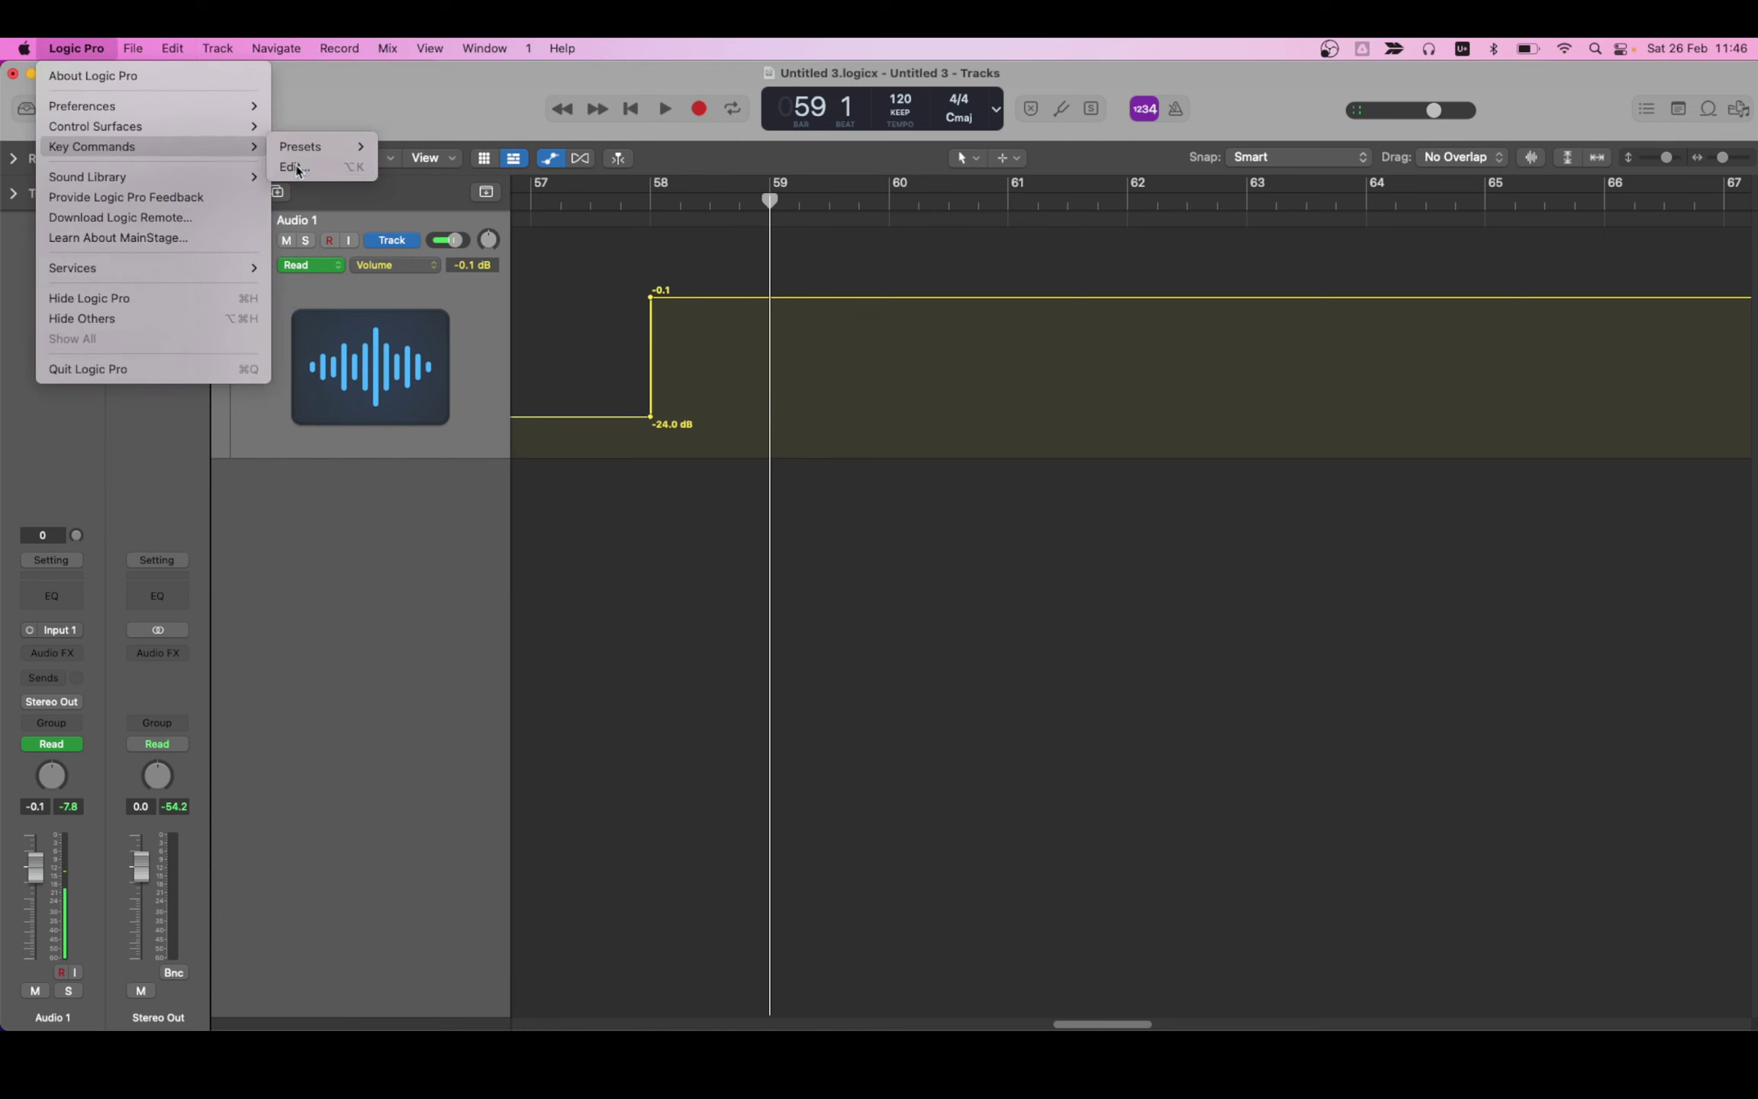
left_click(294, 166)
left_click(1156, 360)
left_click_drag(1156, 362, 1098, 365)
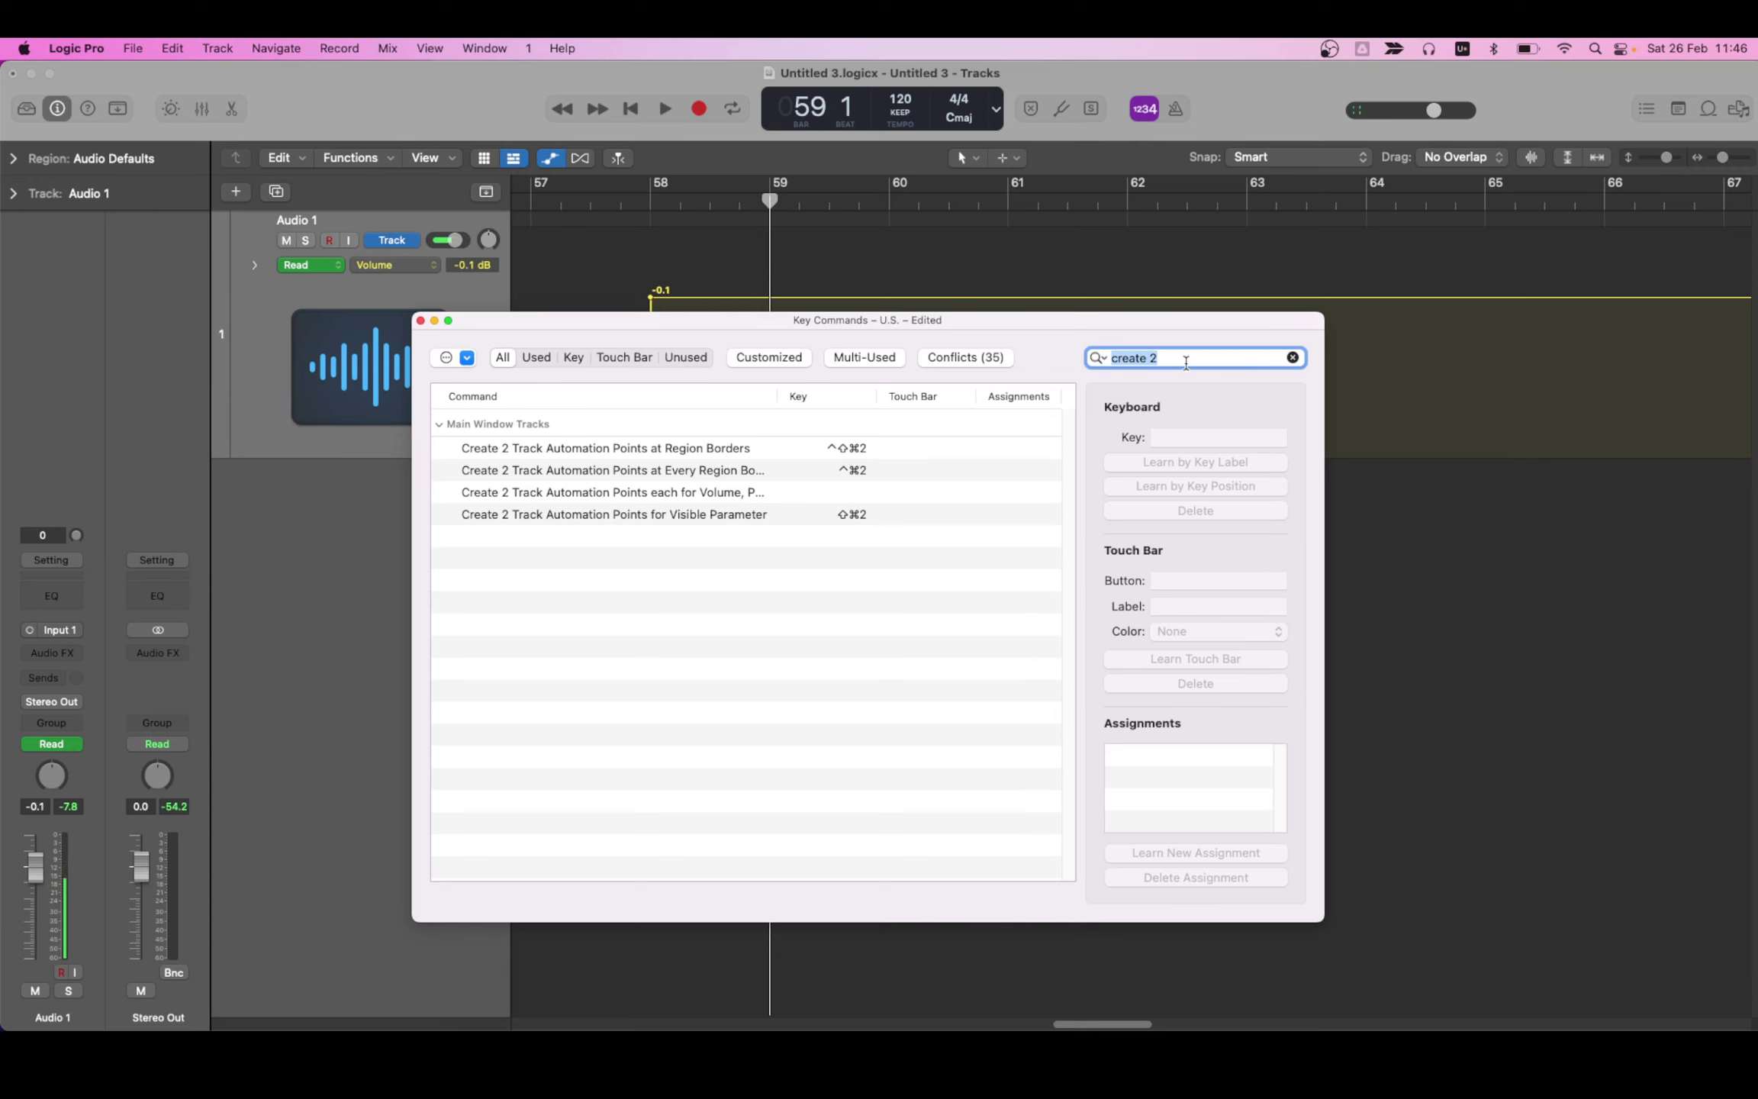
left_click(675, 514)
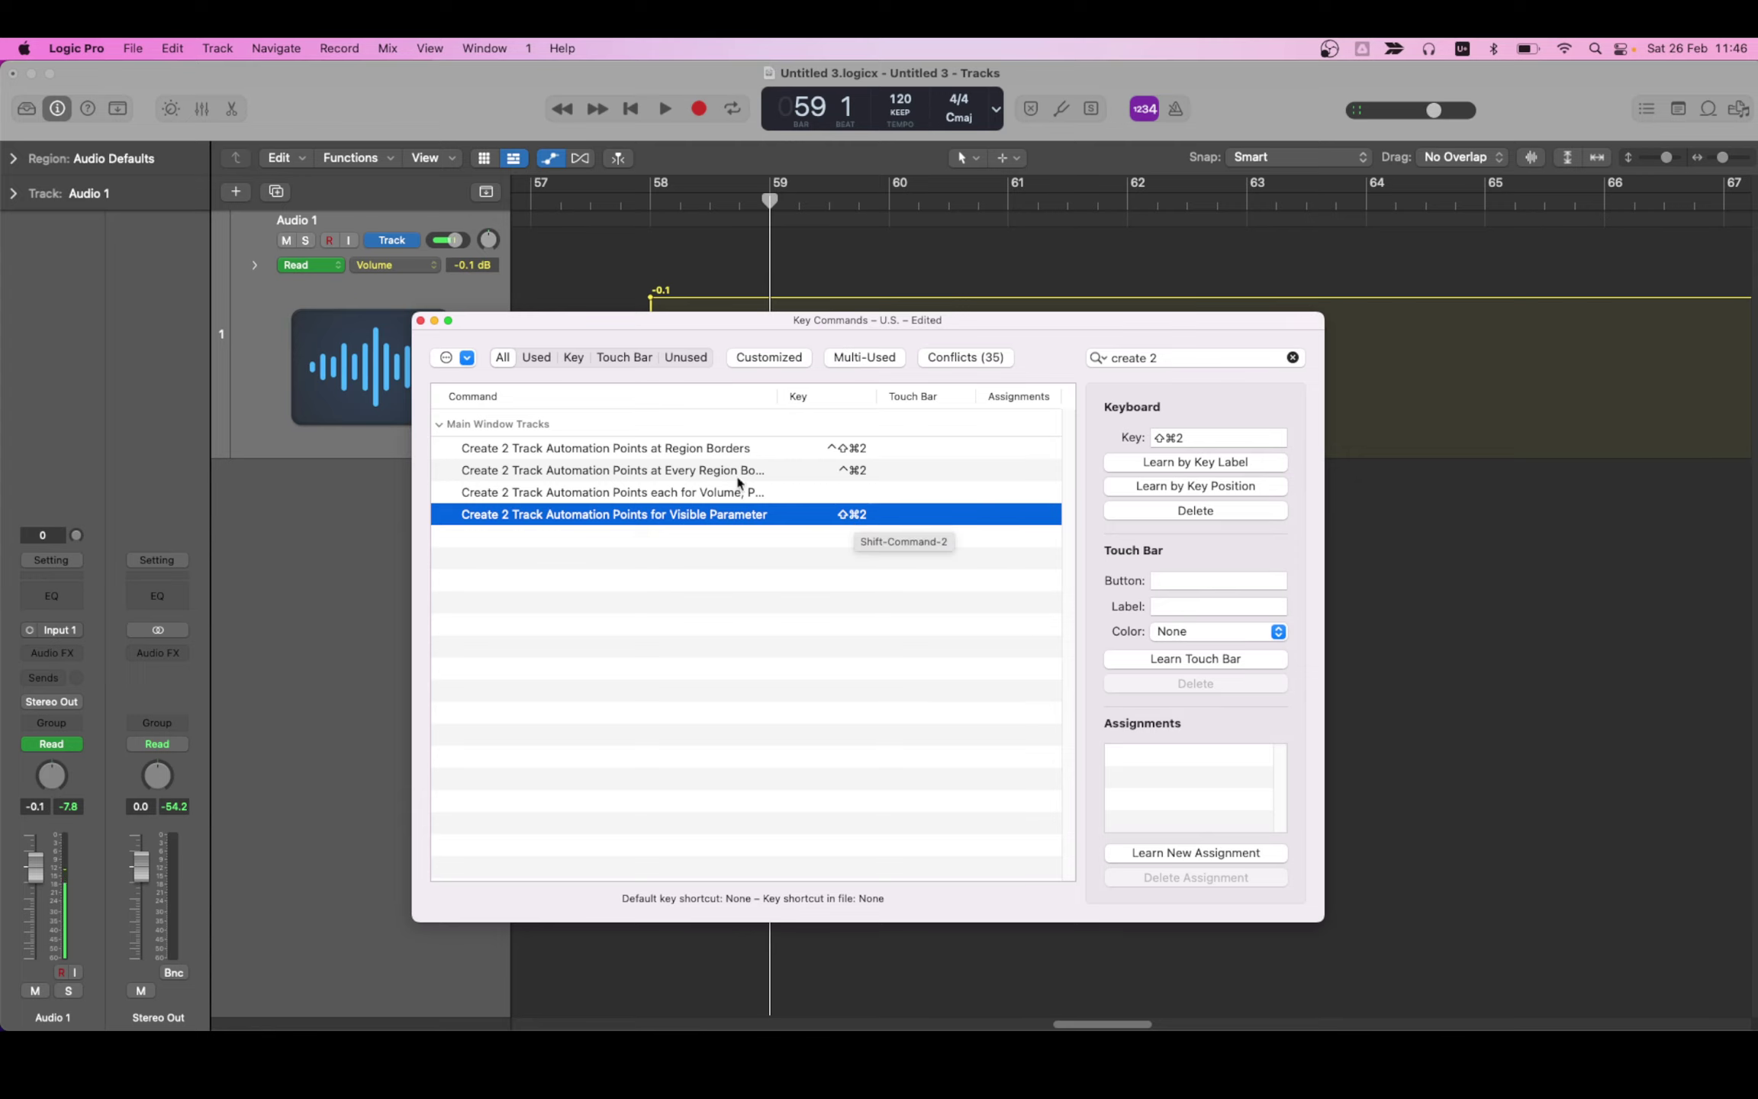
left_click(421, 320)
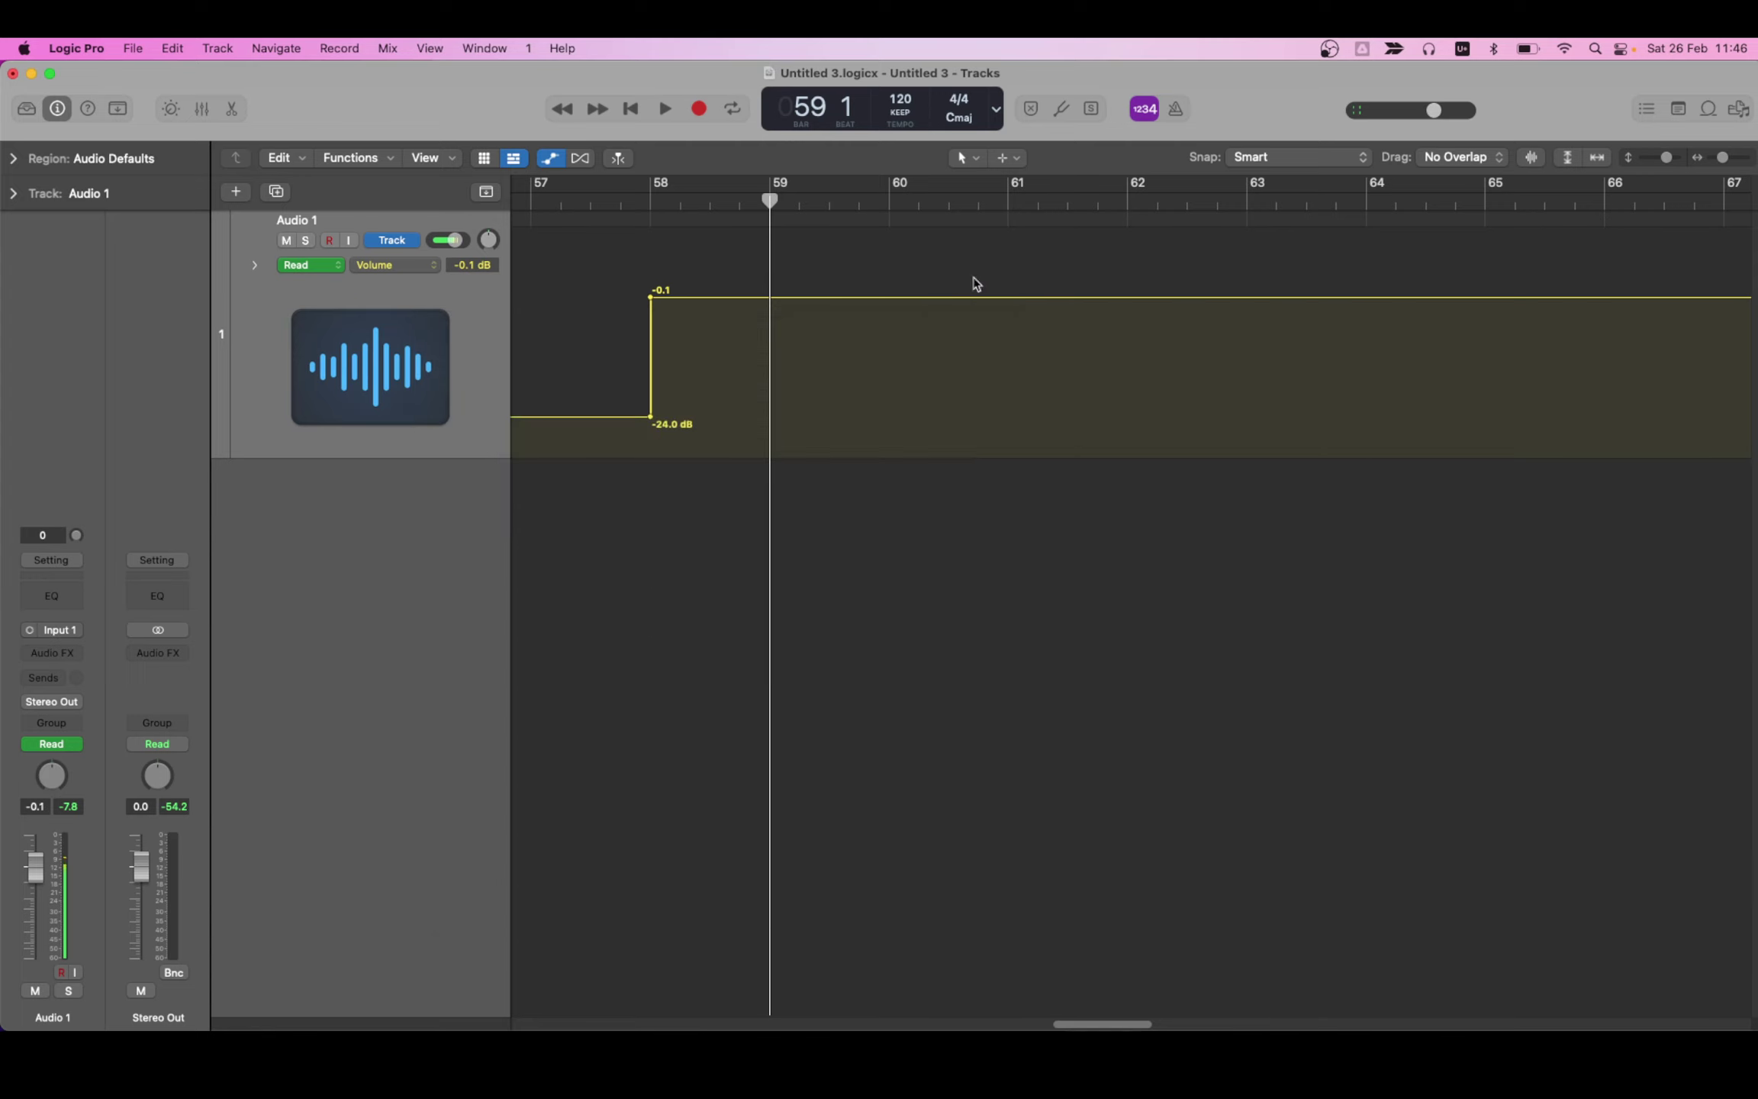
Set the playhead exactly on bar 60, adjusting grid snapping, then move it to bar 63
key("period")
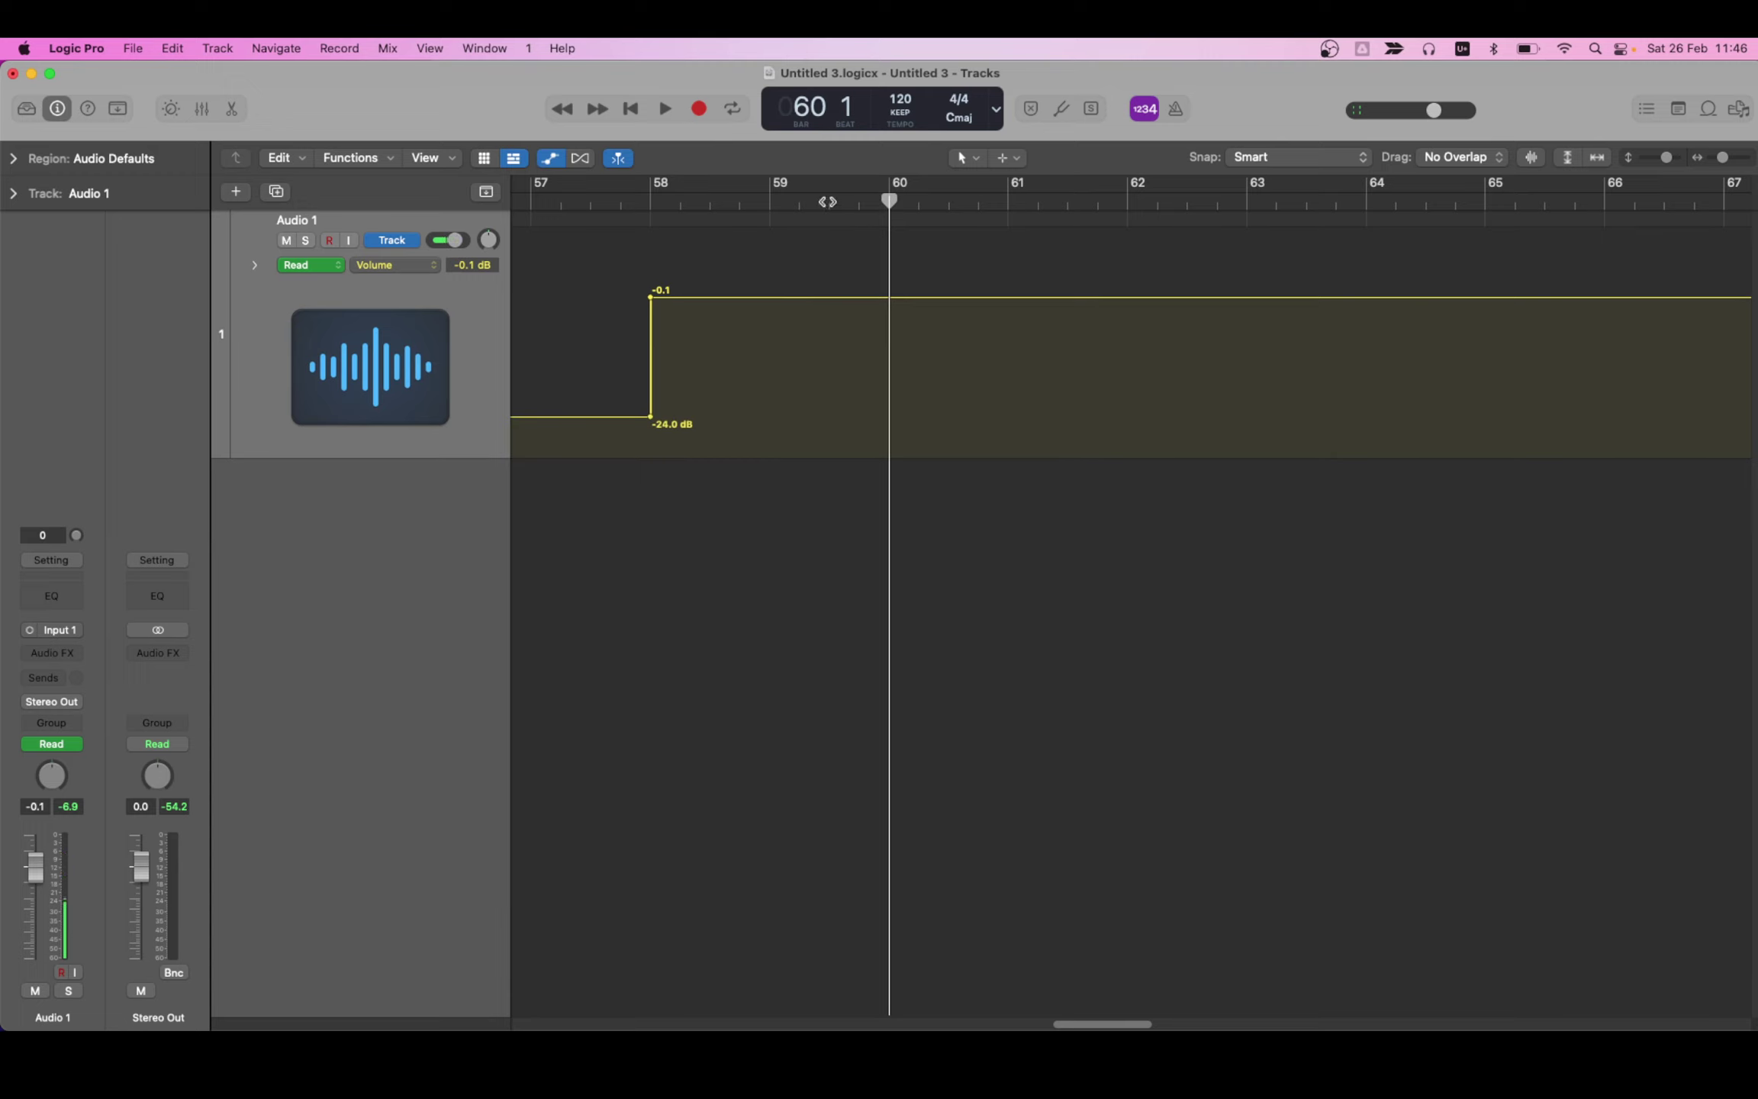
left_click_drag(832, 201, 889, 201)
left_click(1218, 162)
left_click_drag(899, 207, 889, 200)
left_click_drag(890, 200, 1246, 206)
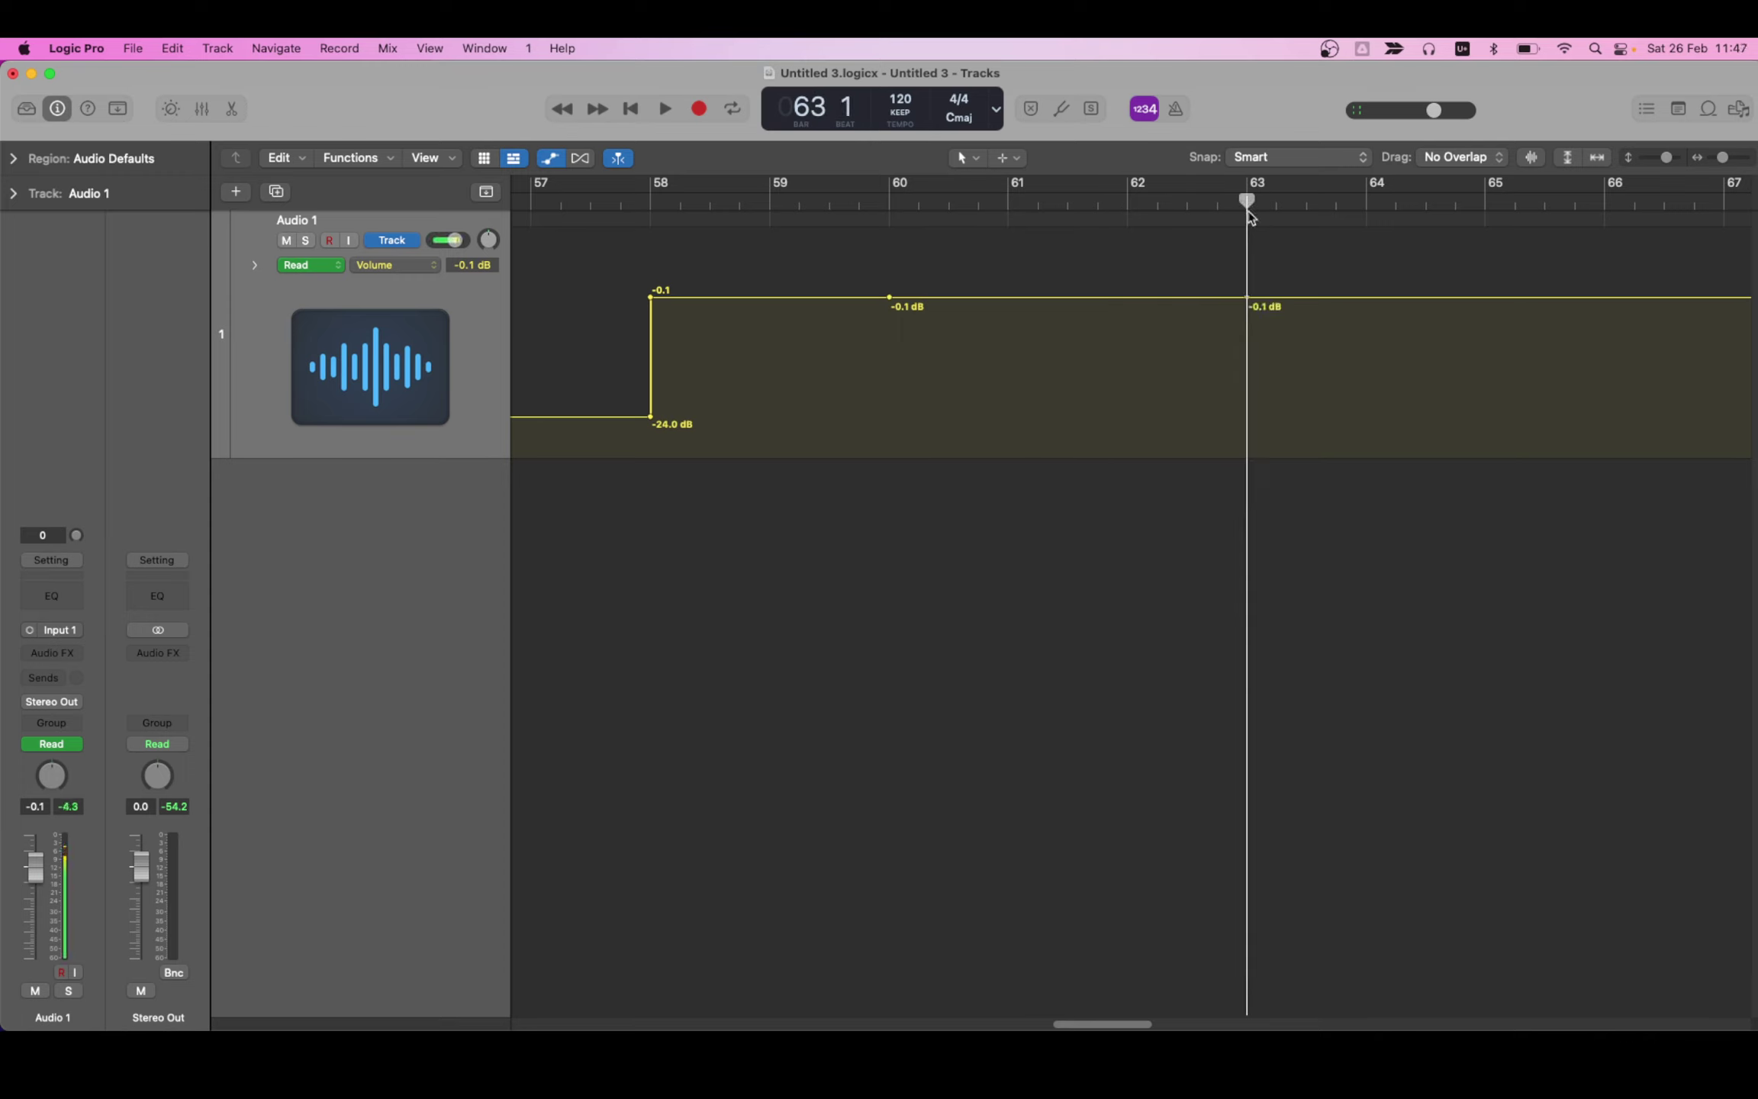
Lower the bar 60–63 volume to -19.5 dB and add an automation point pair at bar 65
left_click_drag(1014, 299, 1183, 420)
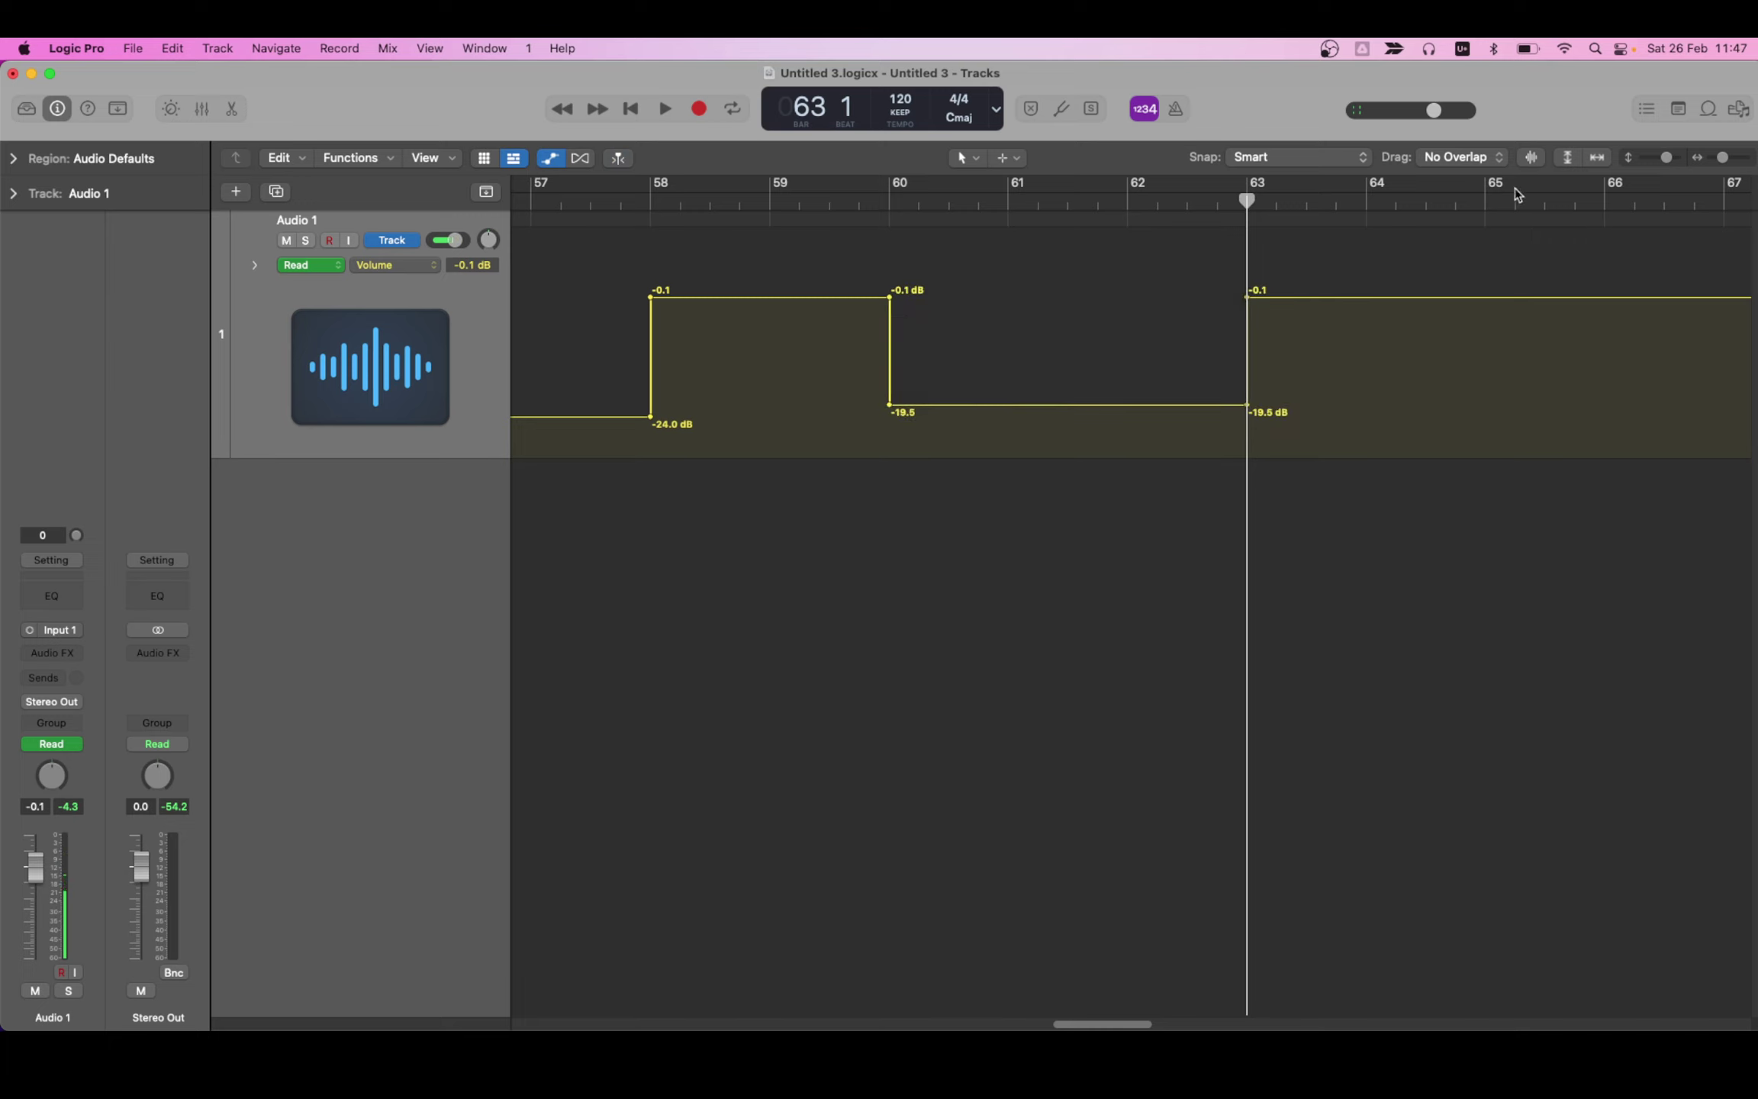
left_click(1484, 200)
key("super+f")
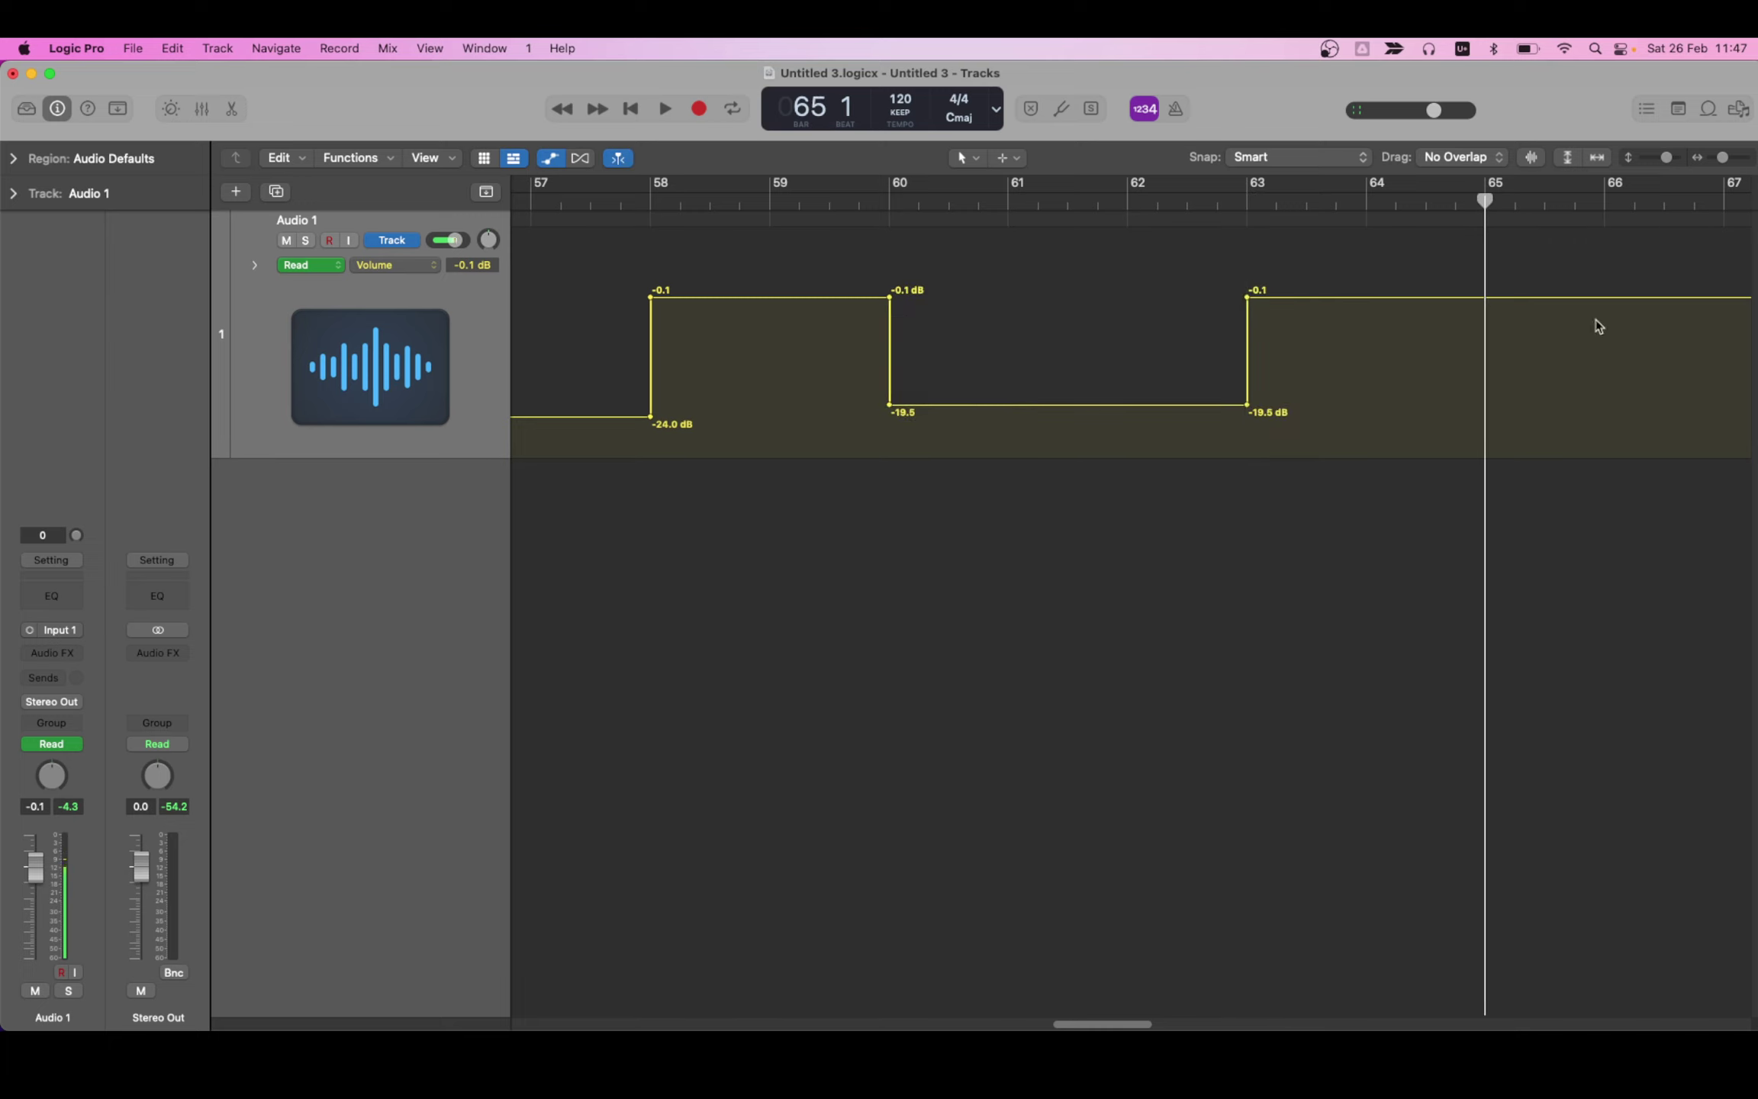
Drop the bar 65–67 volume to -23.1 dB with points at bar 67, undoing a stray move
left_click(1741, 215)
left_click_drag(1475, 319, 1700, 402)
key("super+f")
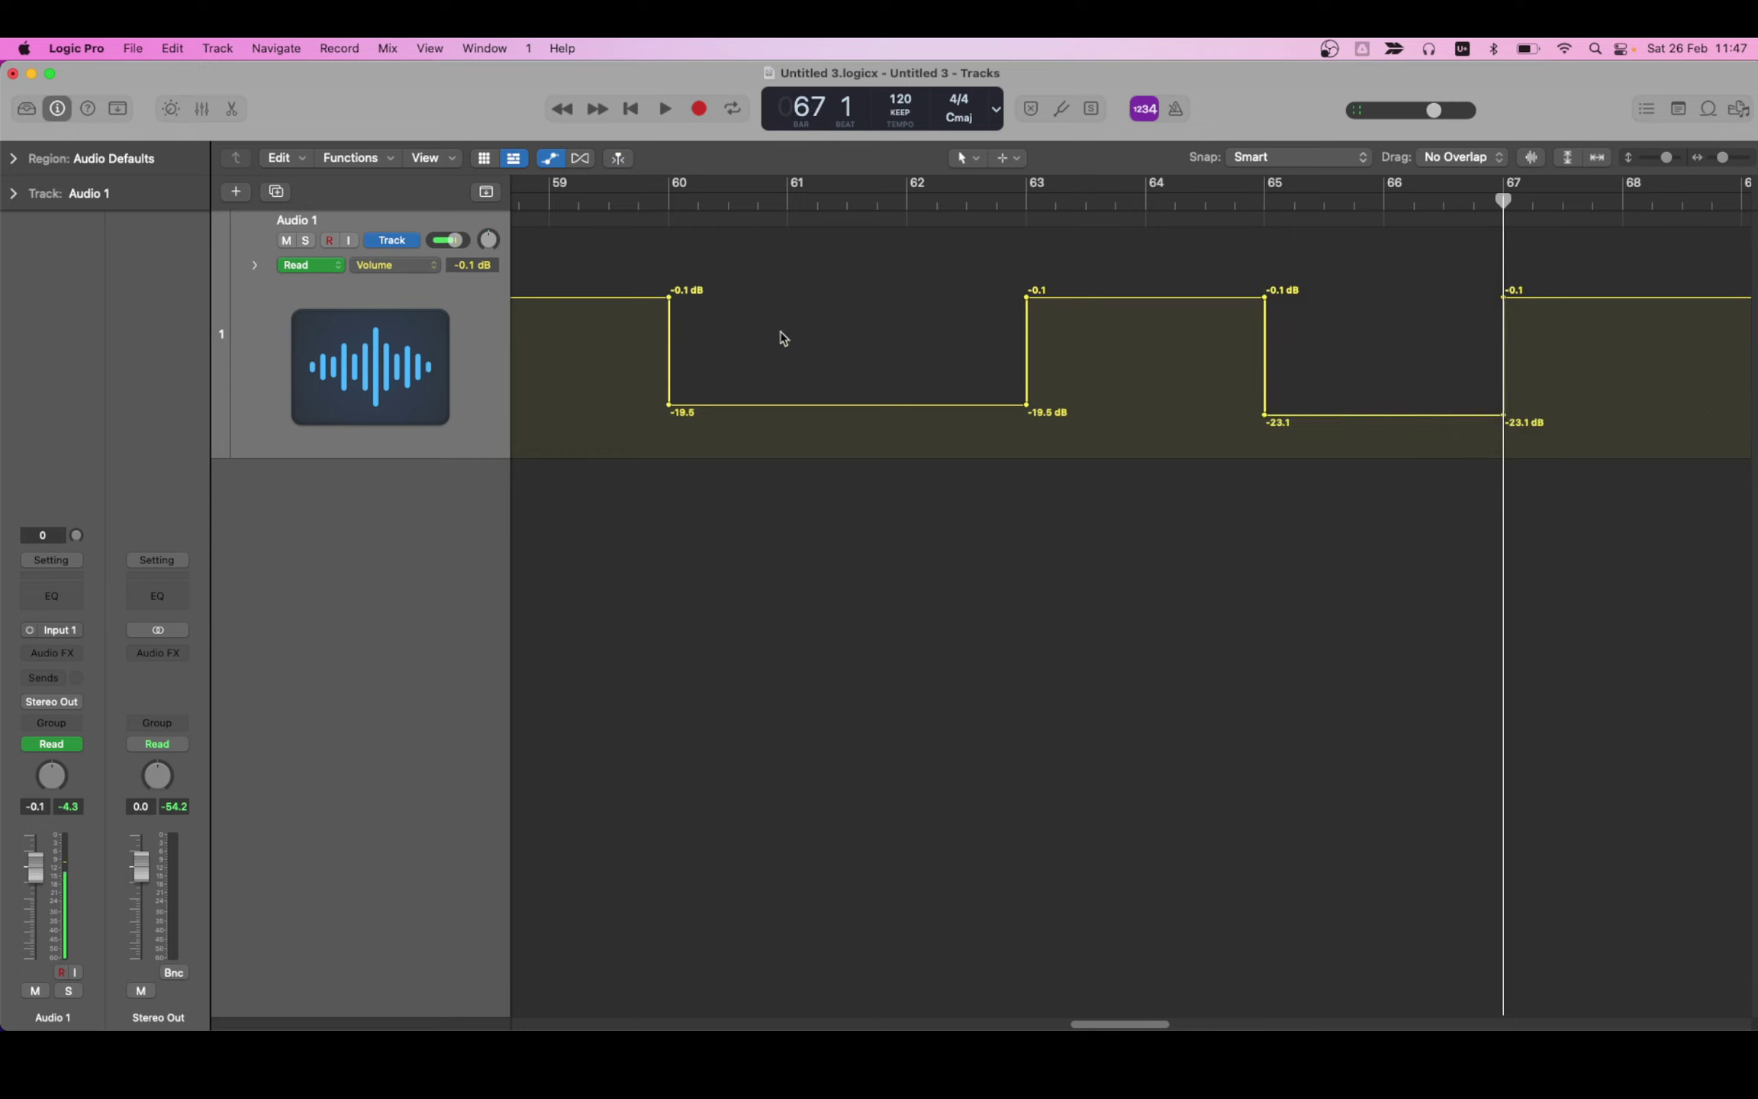
left_click_drag(1023, 400, 518, 416)
key("super+z")
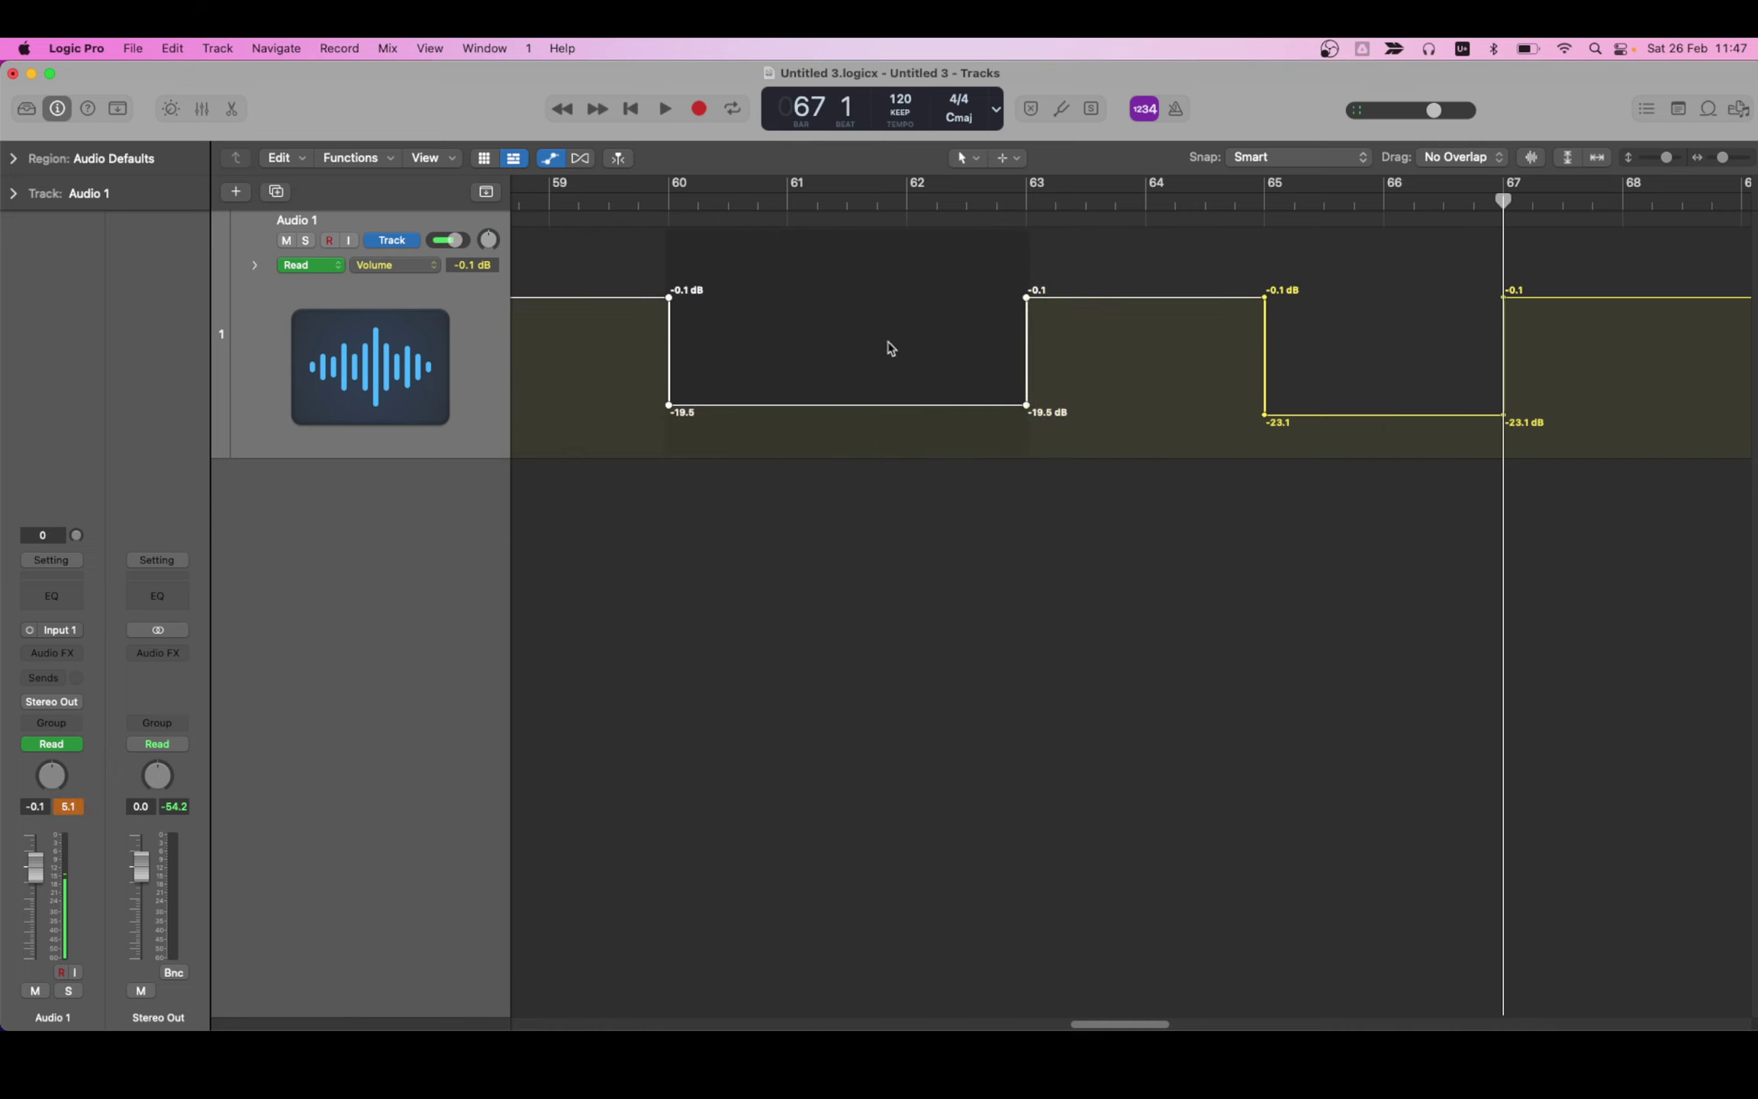
left_click(388, 48)
mouse_move(446, 95)
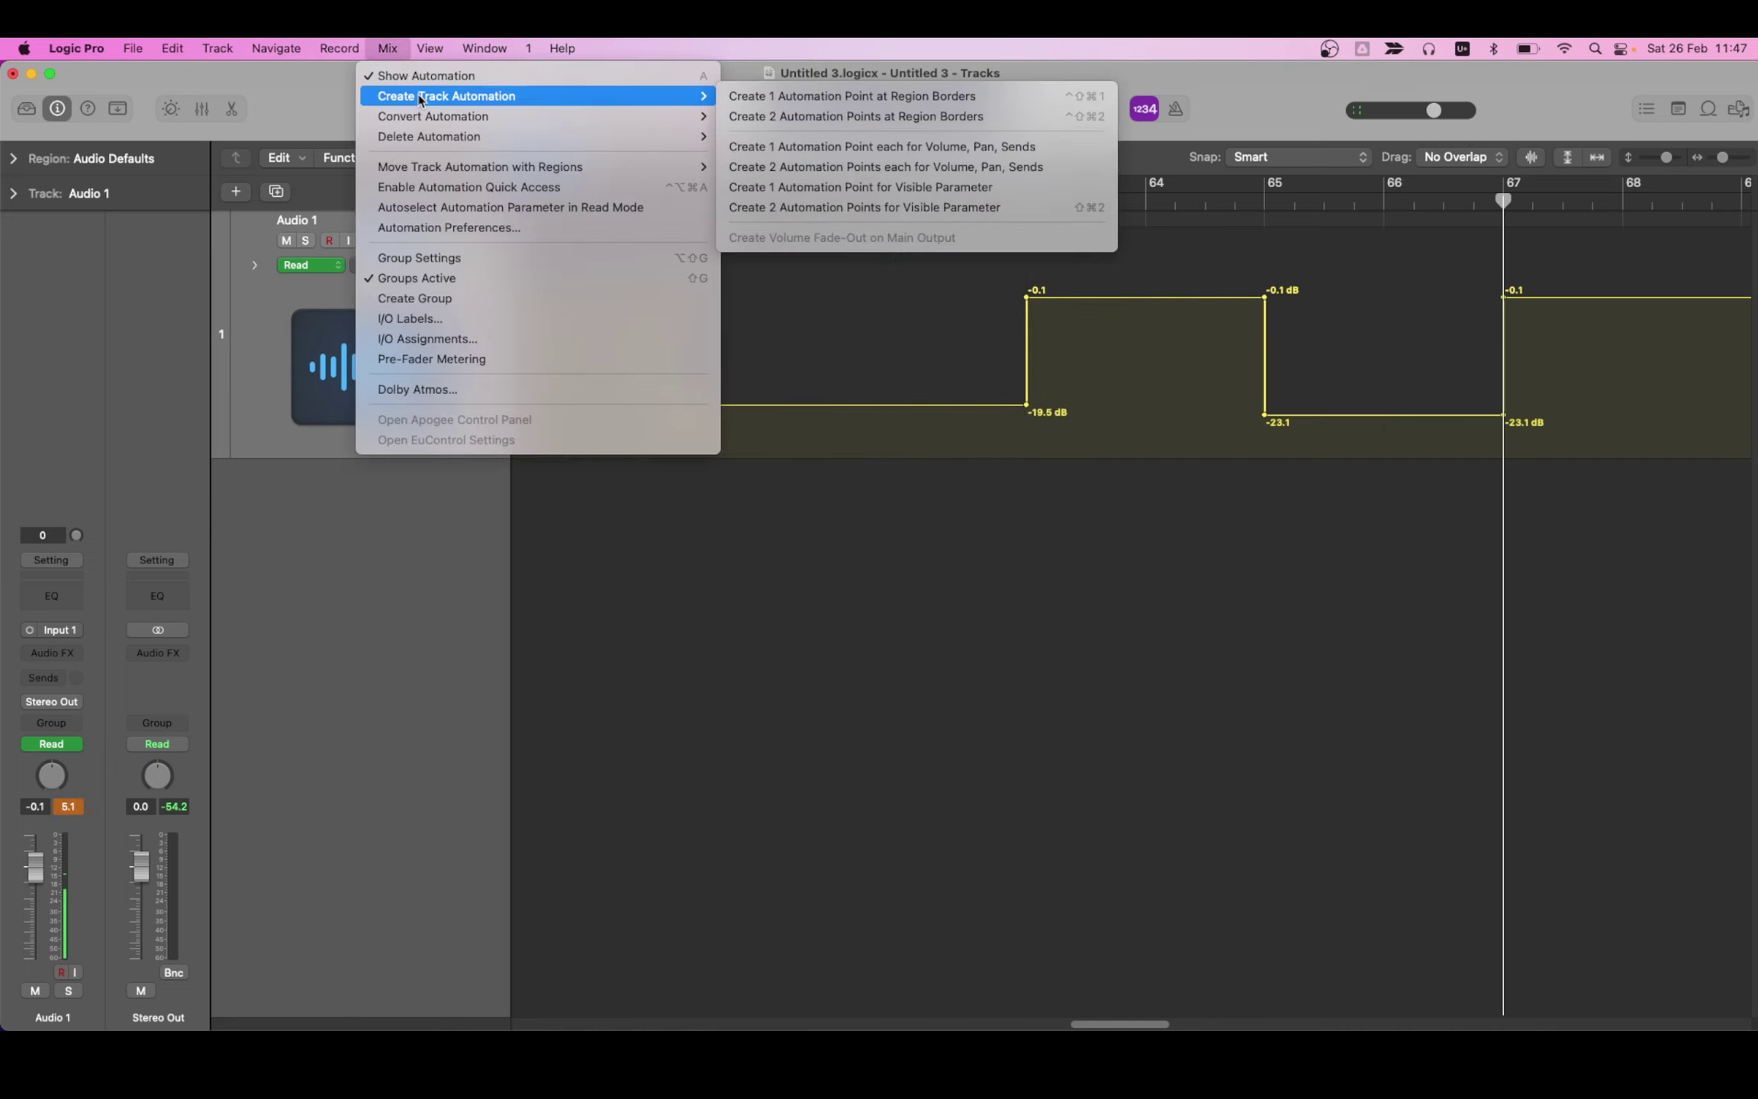
left_click(1101, 218)
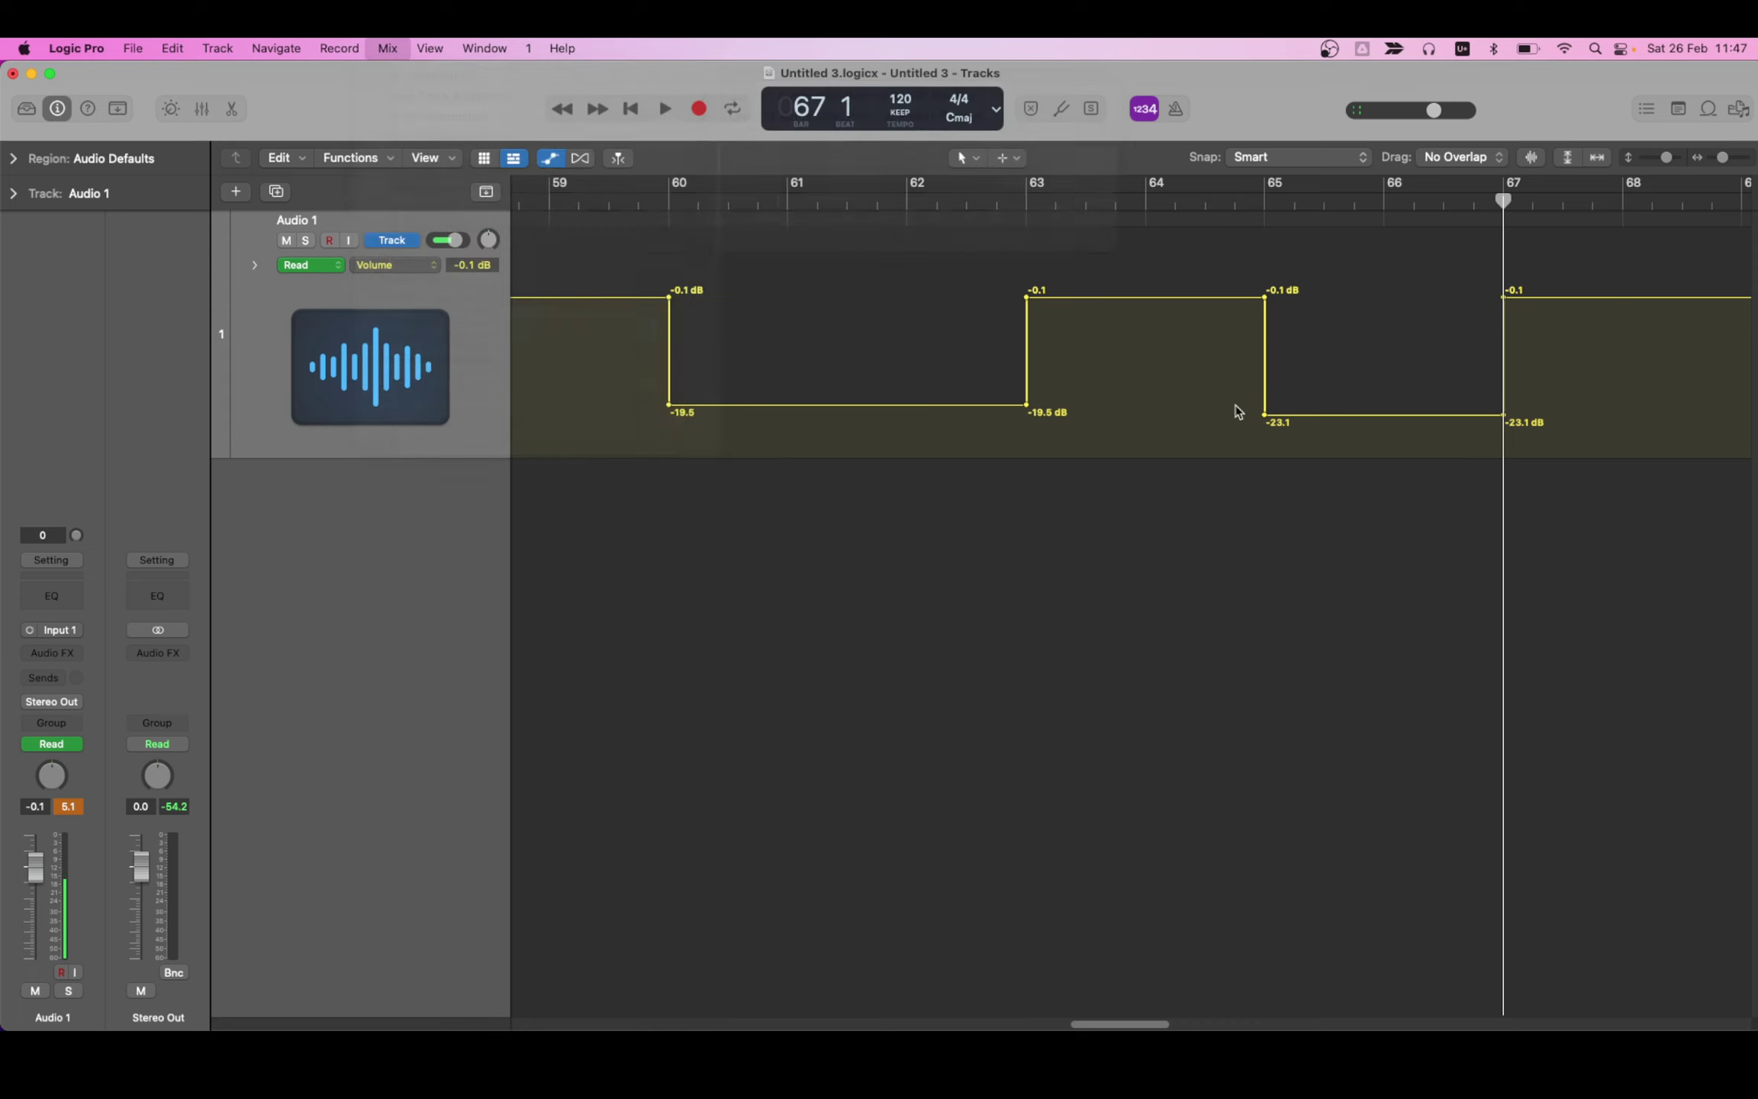
scroll(1322, 412, "right", 10)
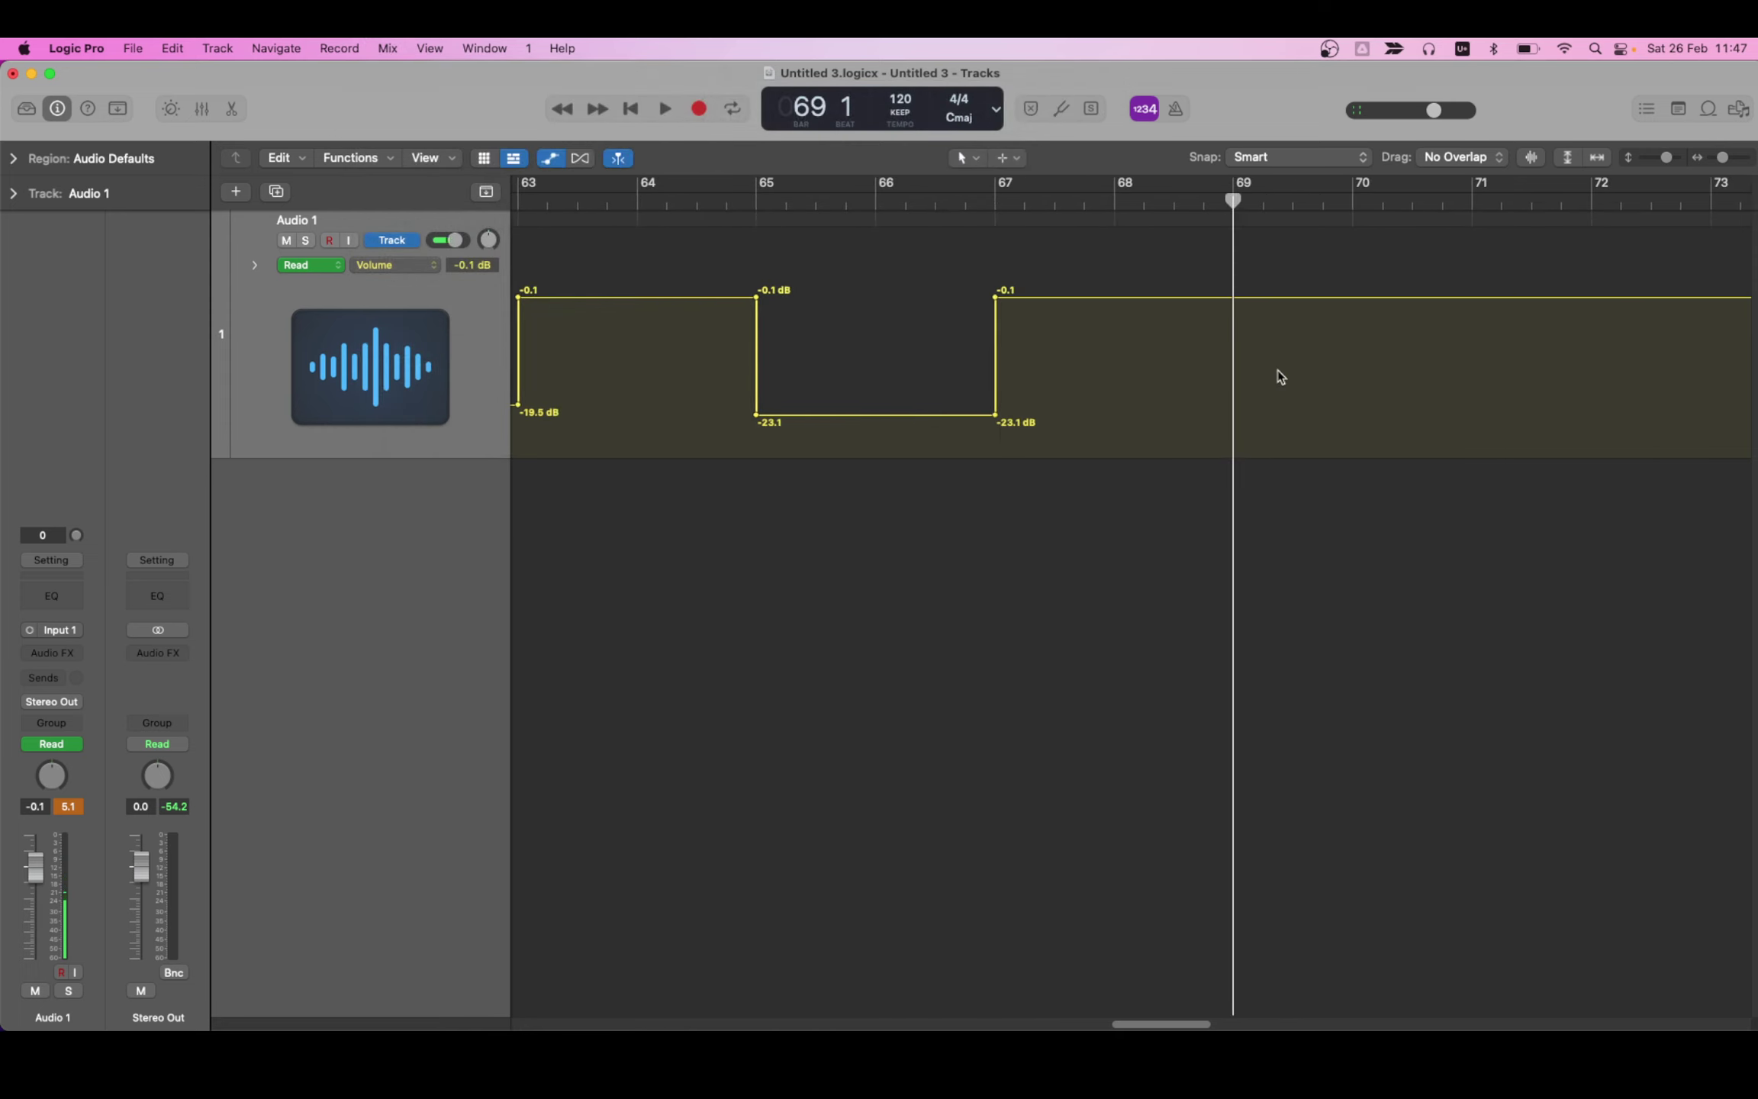